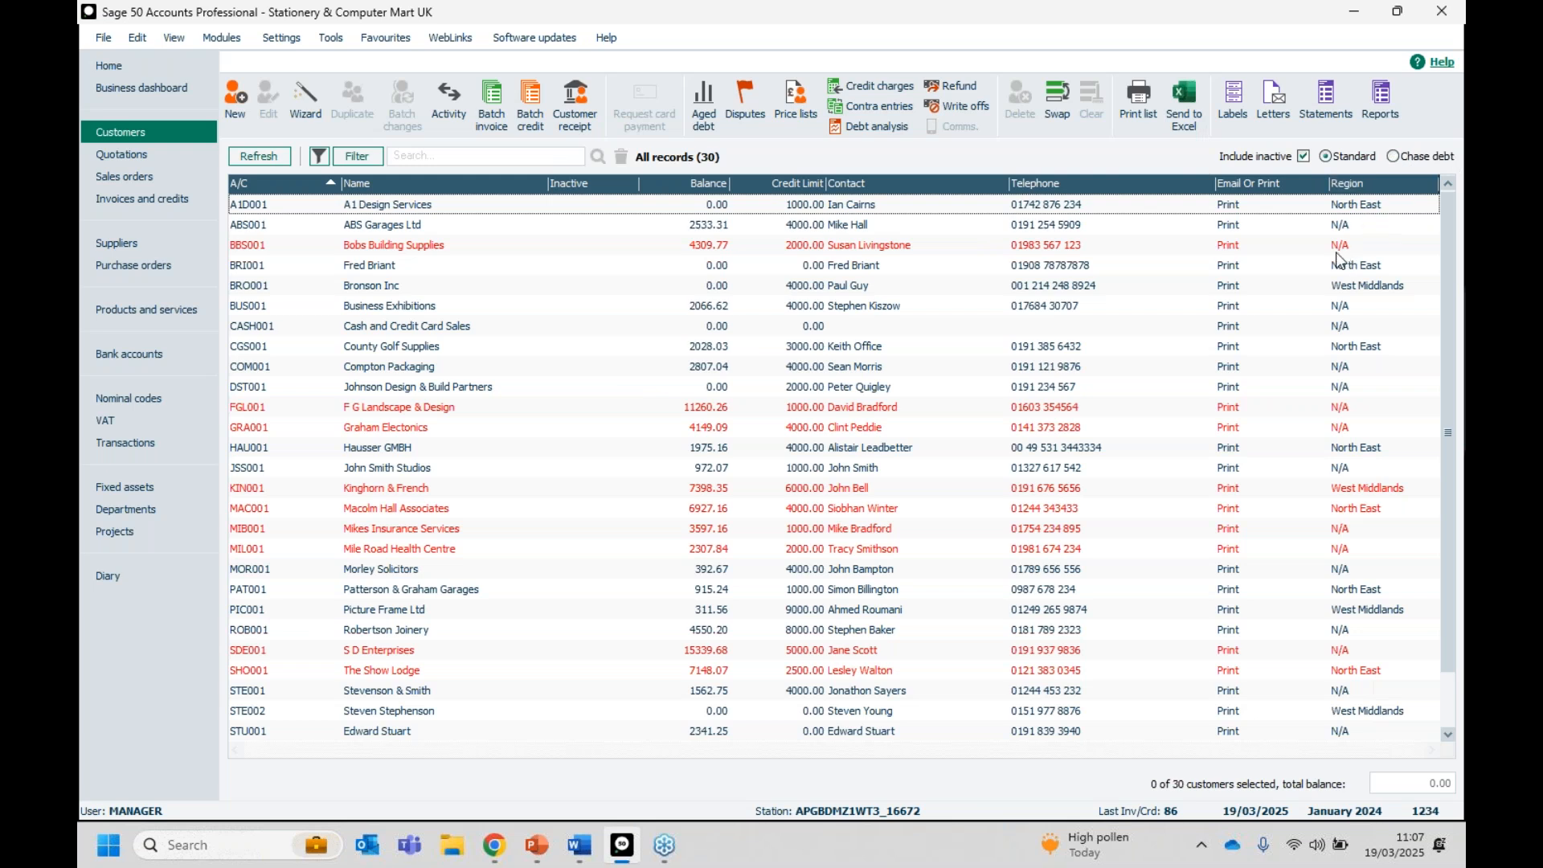
View the customer list in the Chase debt layout and return it to the Standard layout.
left_click(1410, 160)
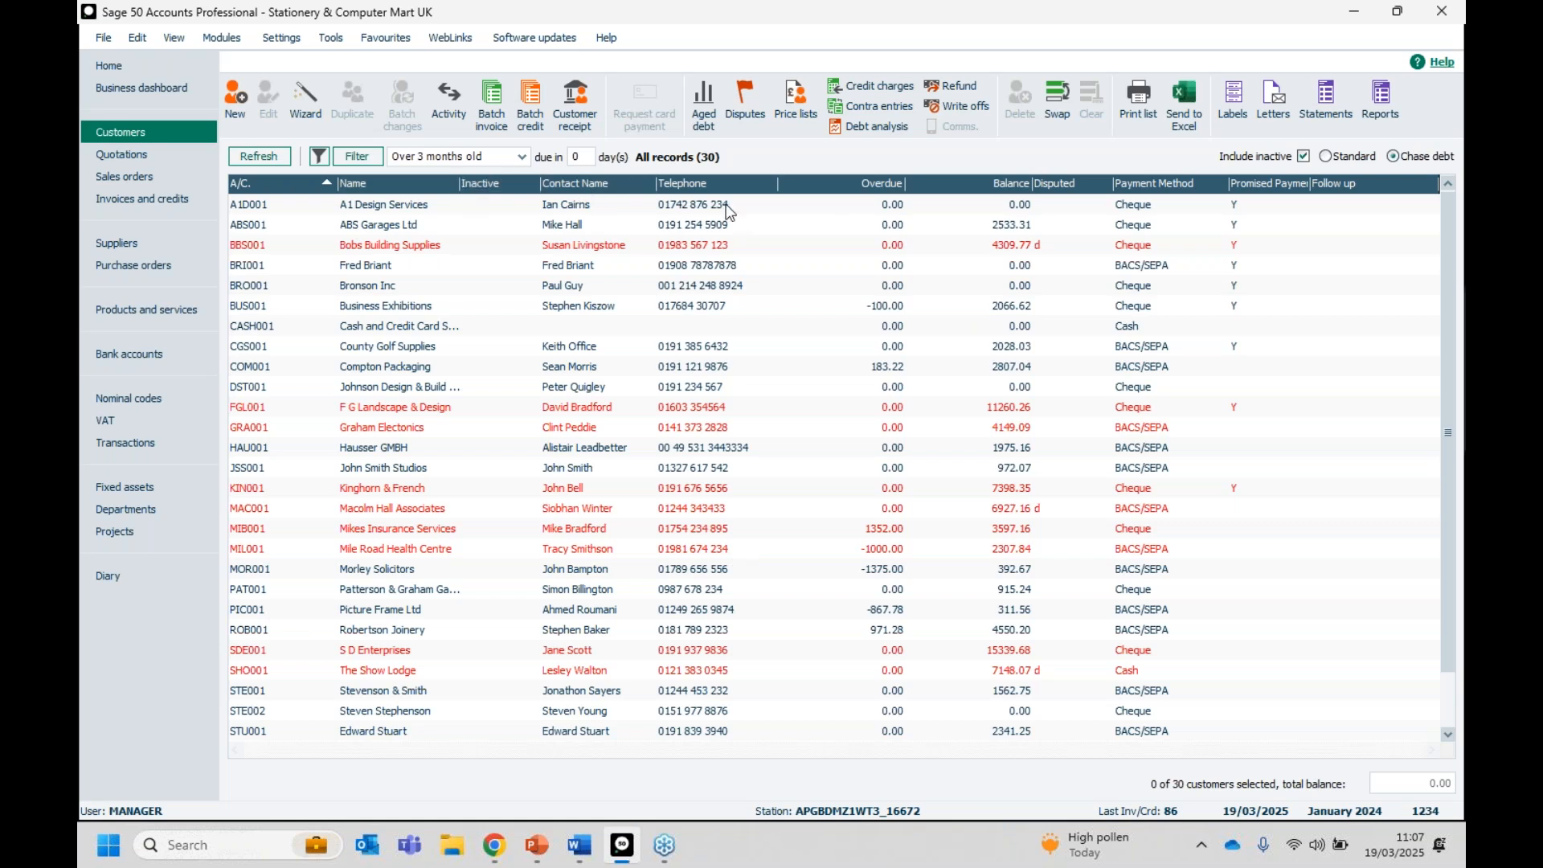
left_click(1390, 157)
left_click(1325, 158)
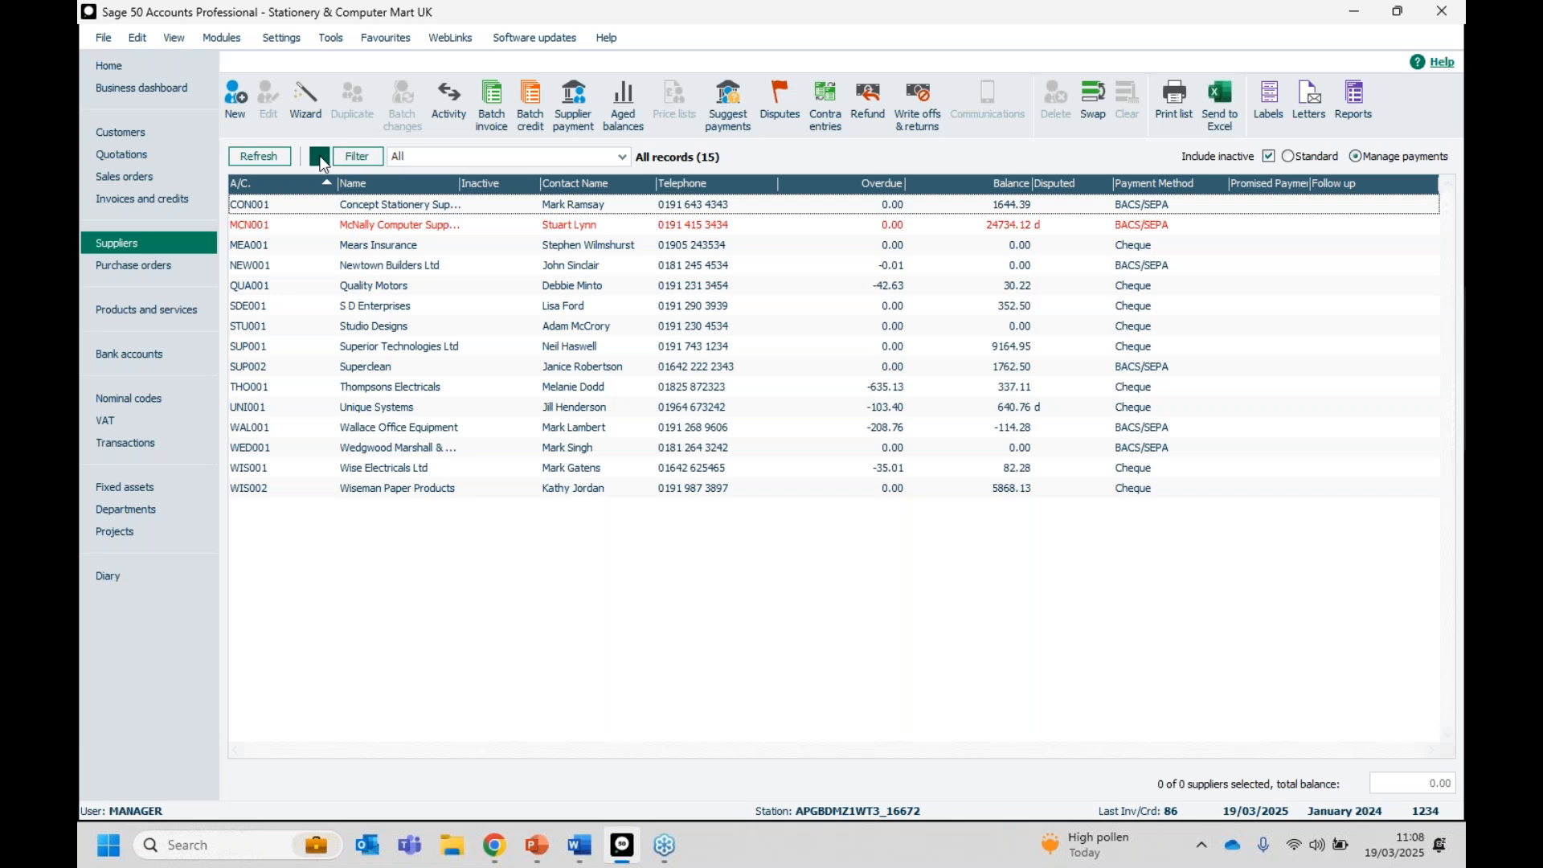
Look through the preset filters for managing supplier payments, switch suppliers to the Standard layout, and return to the customer list.
left_click(418, 156)
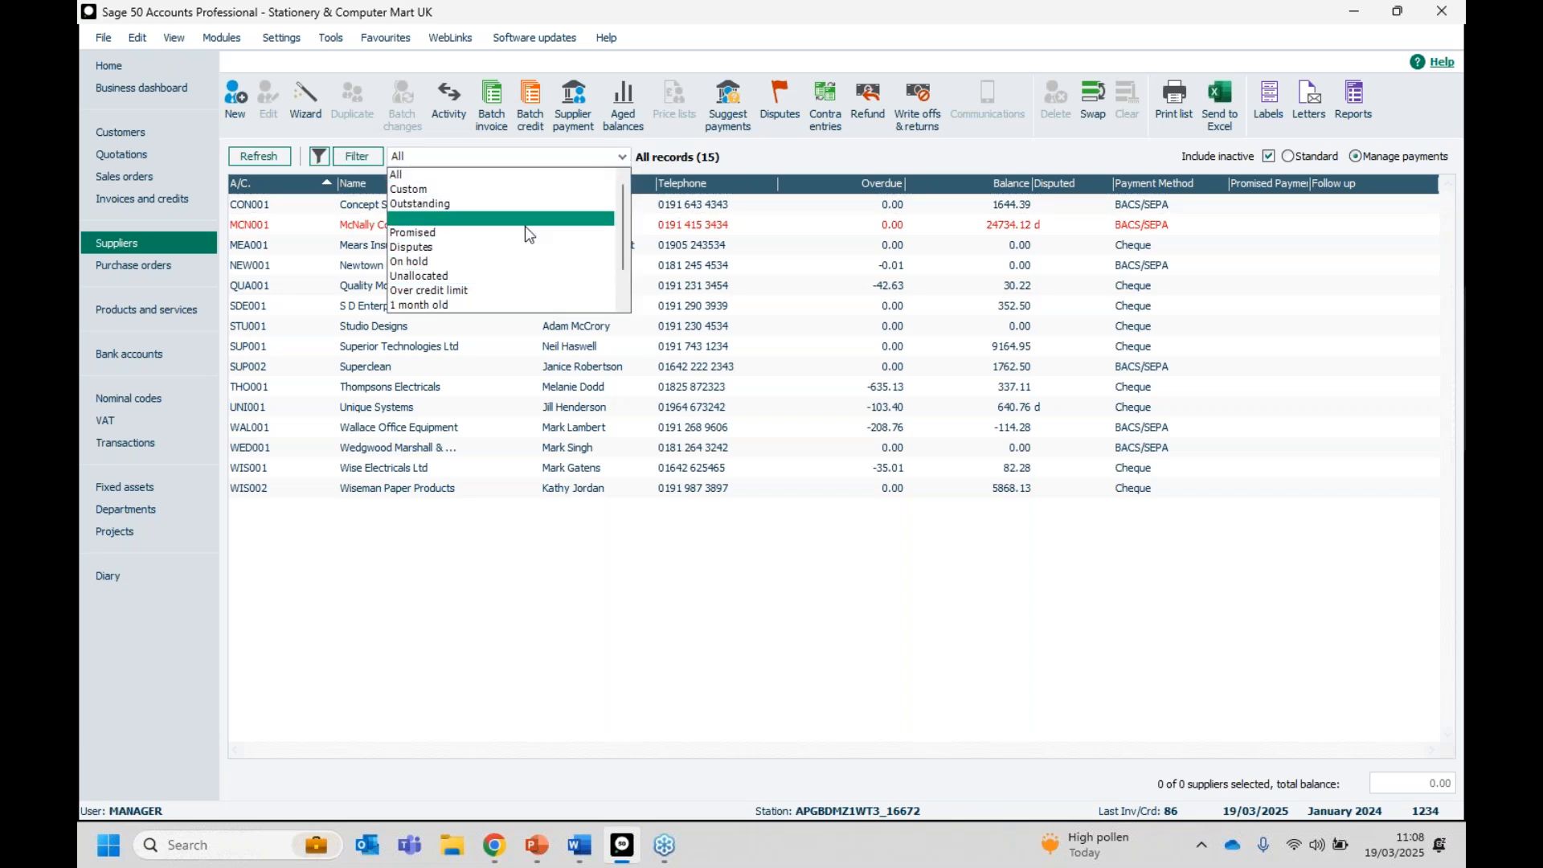
left_click(1287, 156)
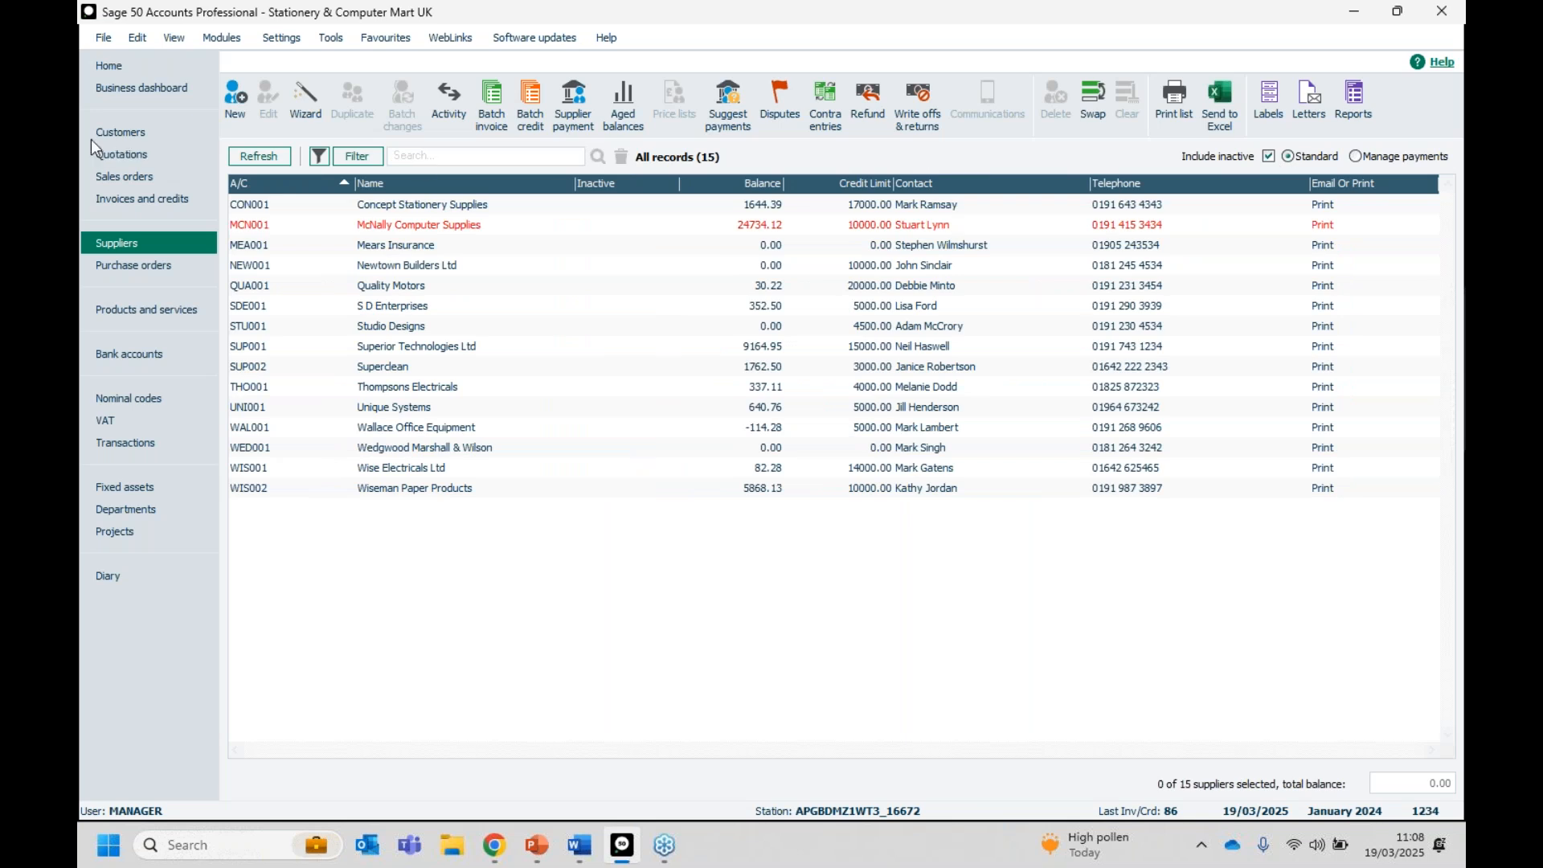
left_click(152, 129)
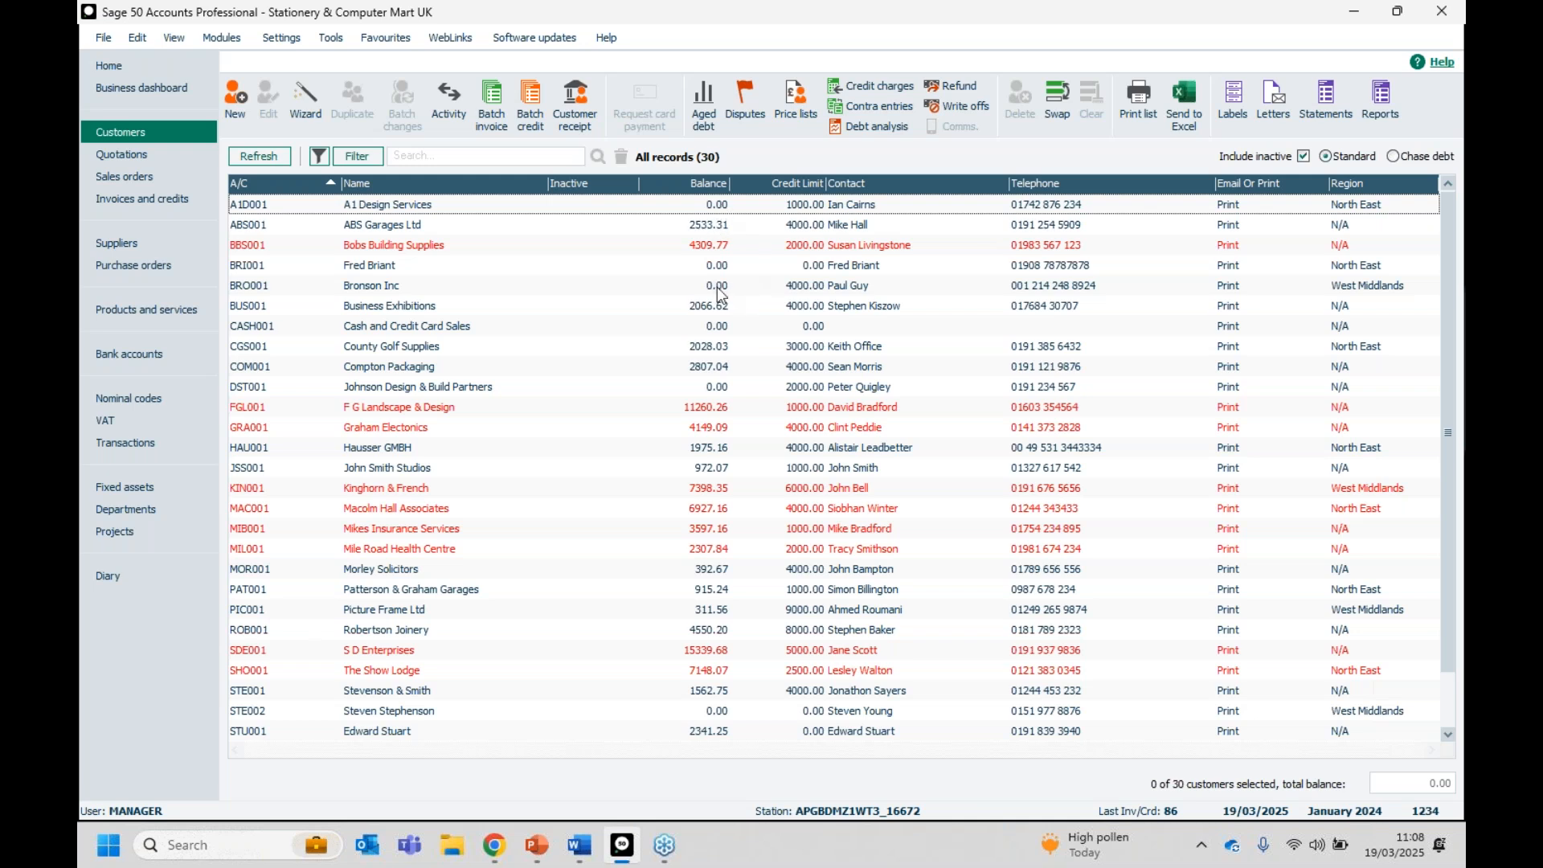
Open the customer list filter and start its first condition with the Where join.
left_click(358, 158)
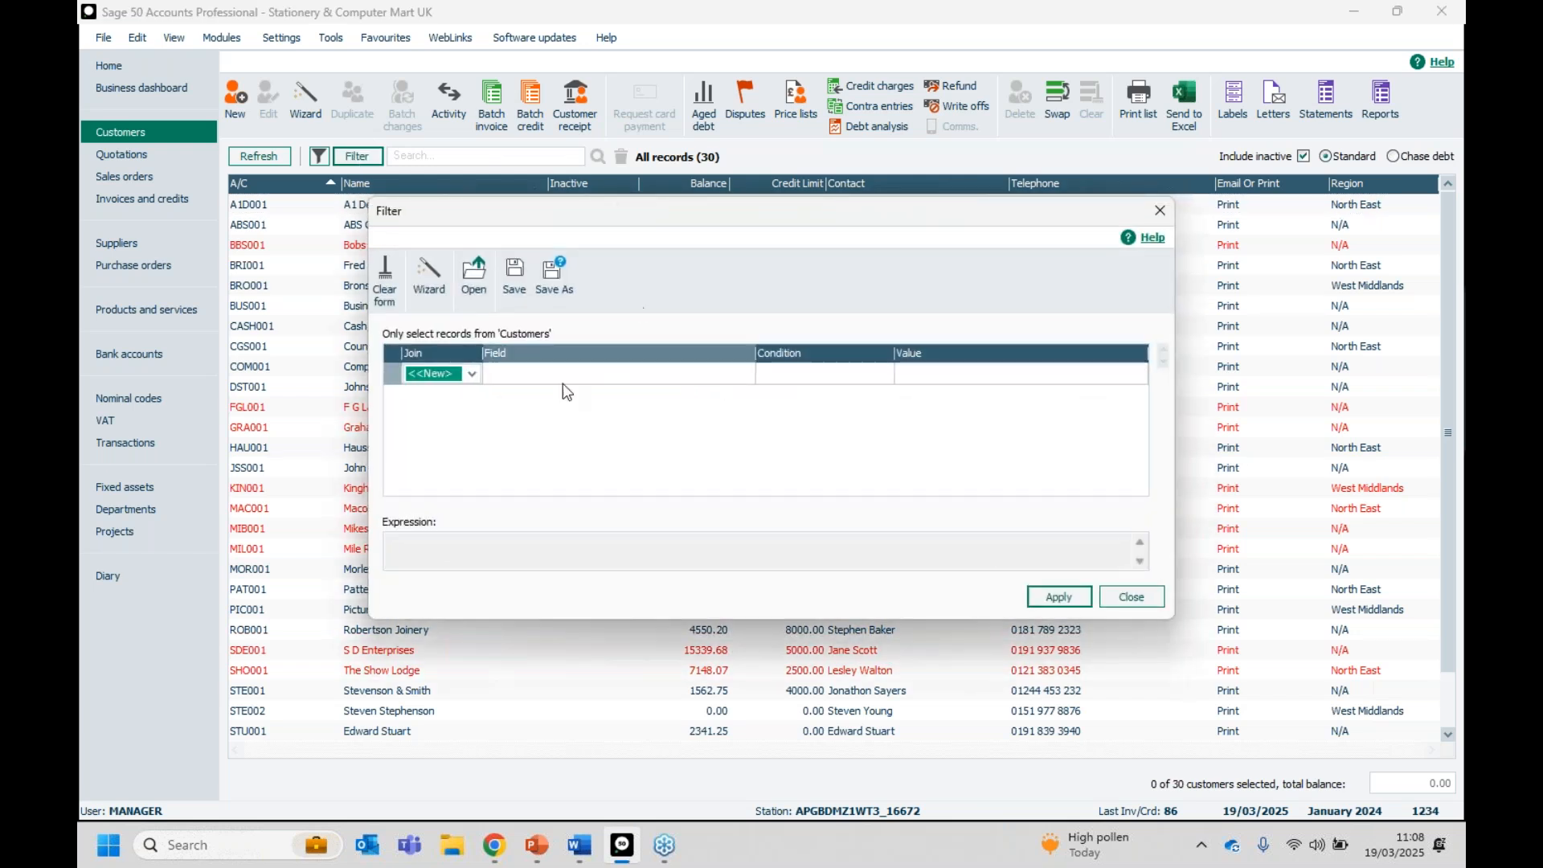
left_click(472, 375)
left_click(439, 399)
left_click(446, 375)
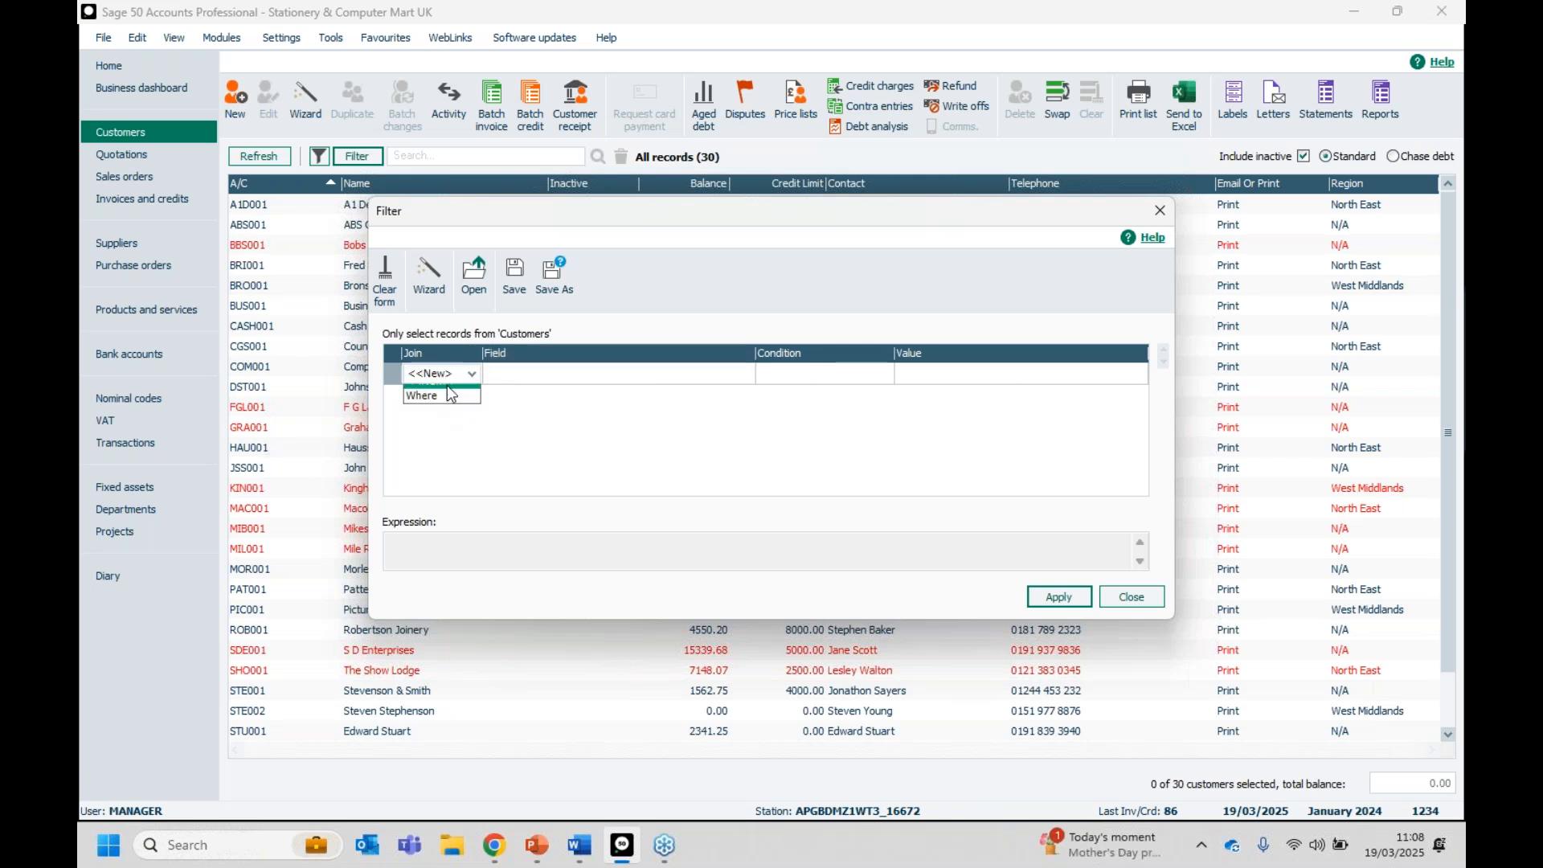
left_click(442, 408)
left_click(742, 374)
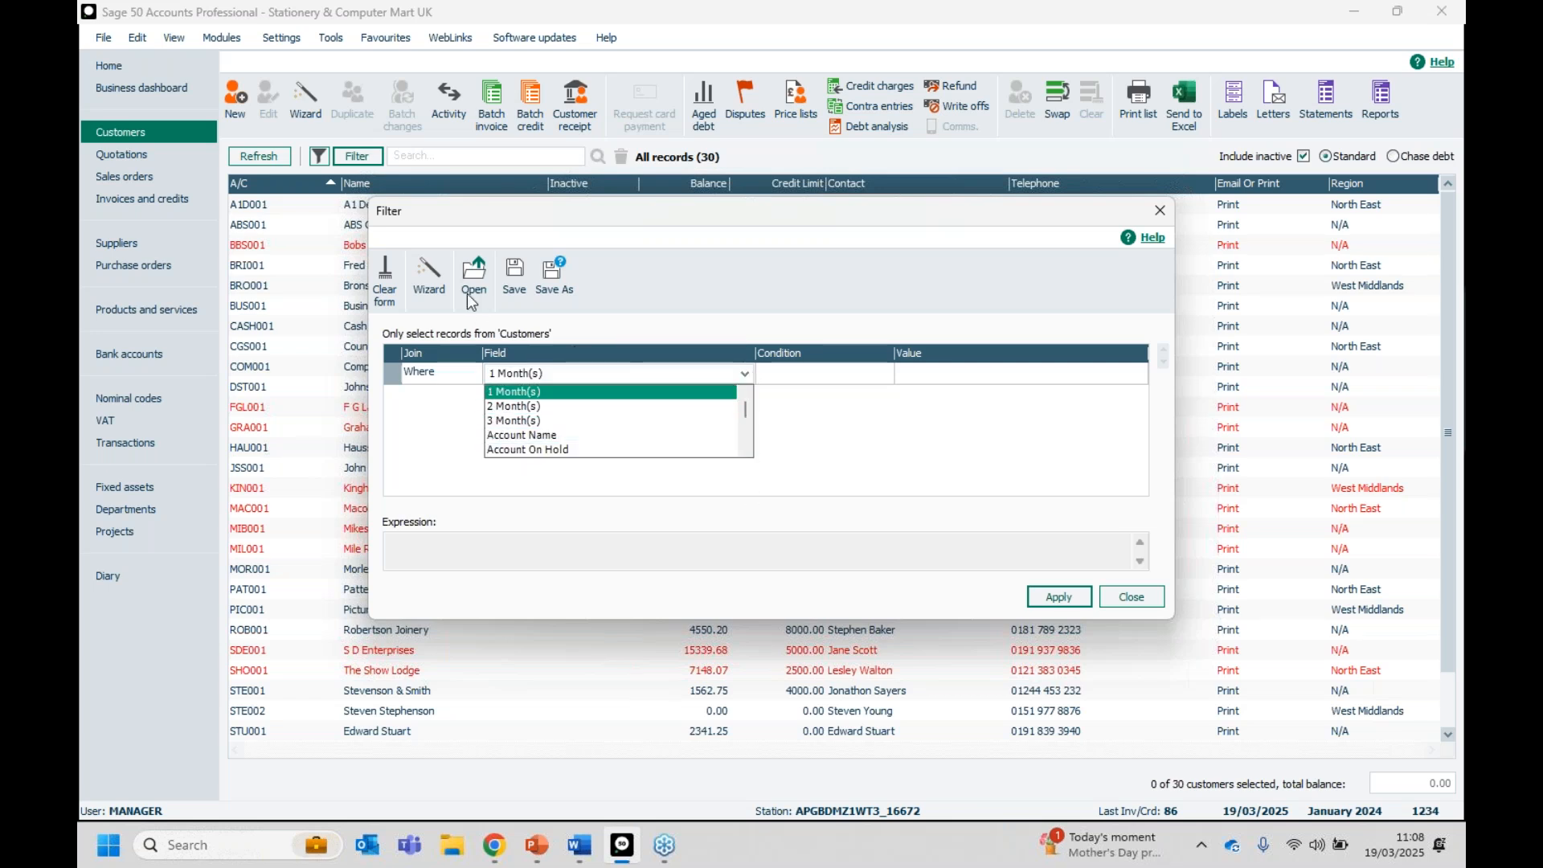
left_click(423, 299)
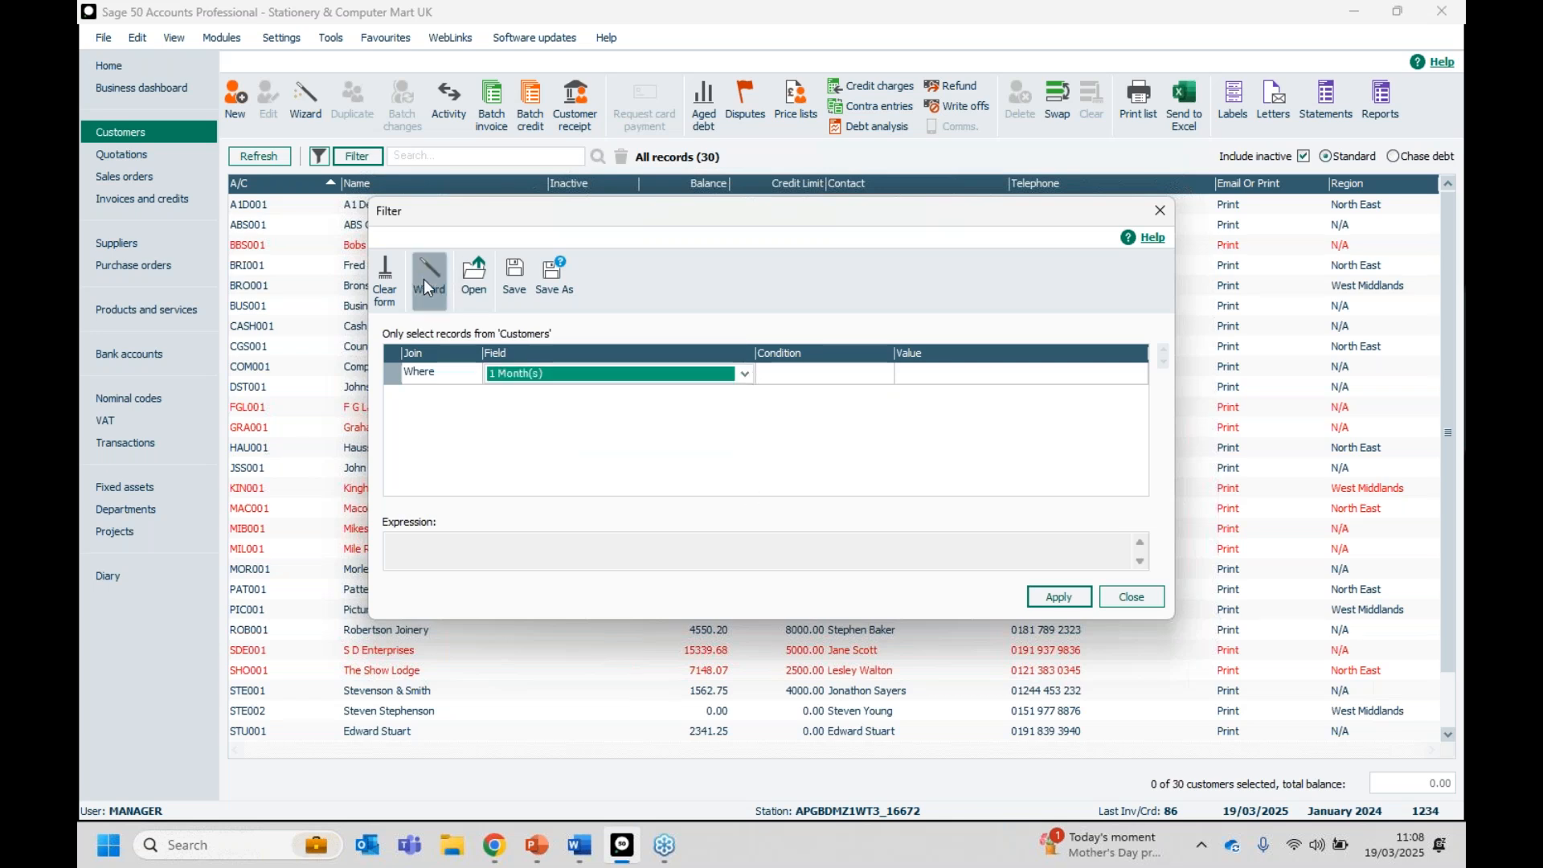
left_click(423, 278)
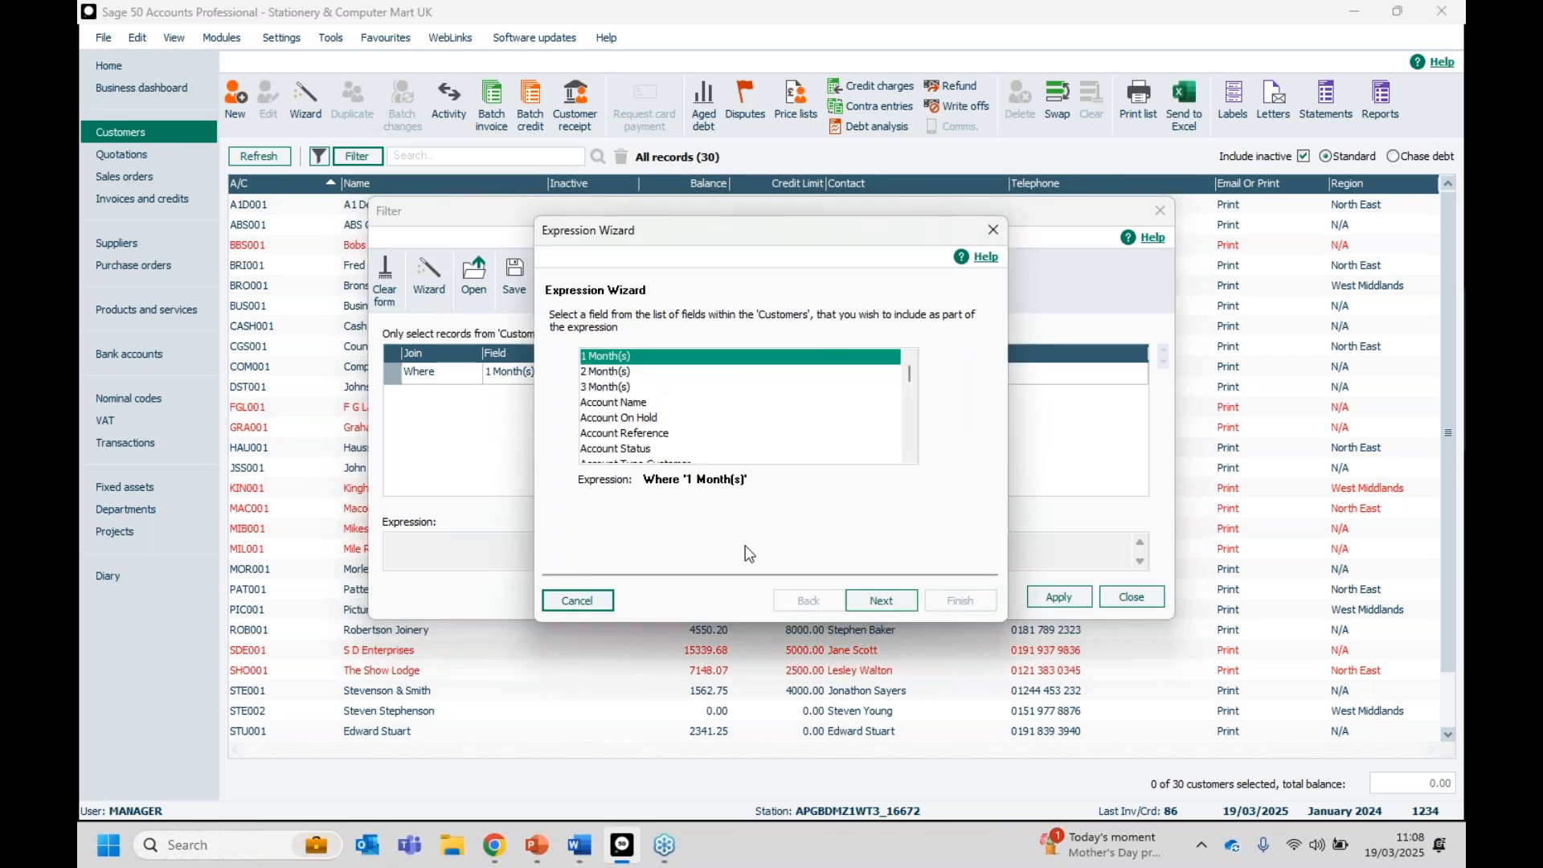
left_click(561, 602)
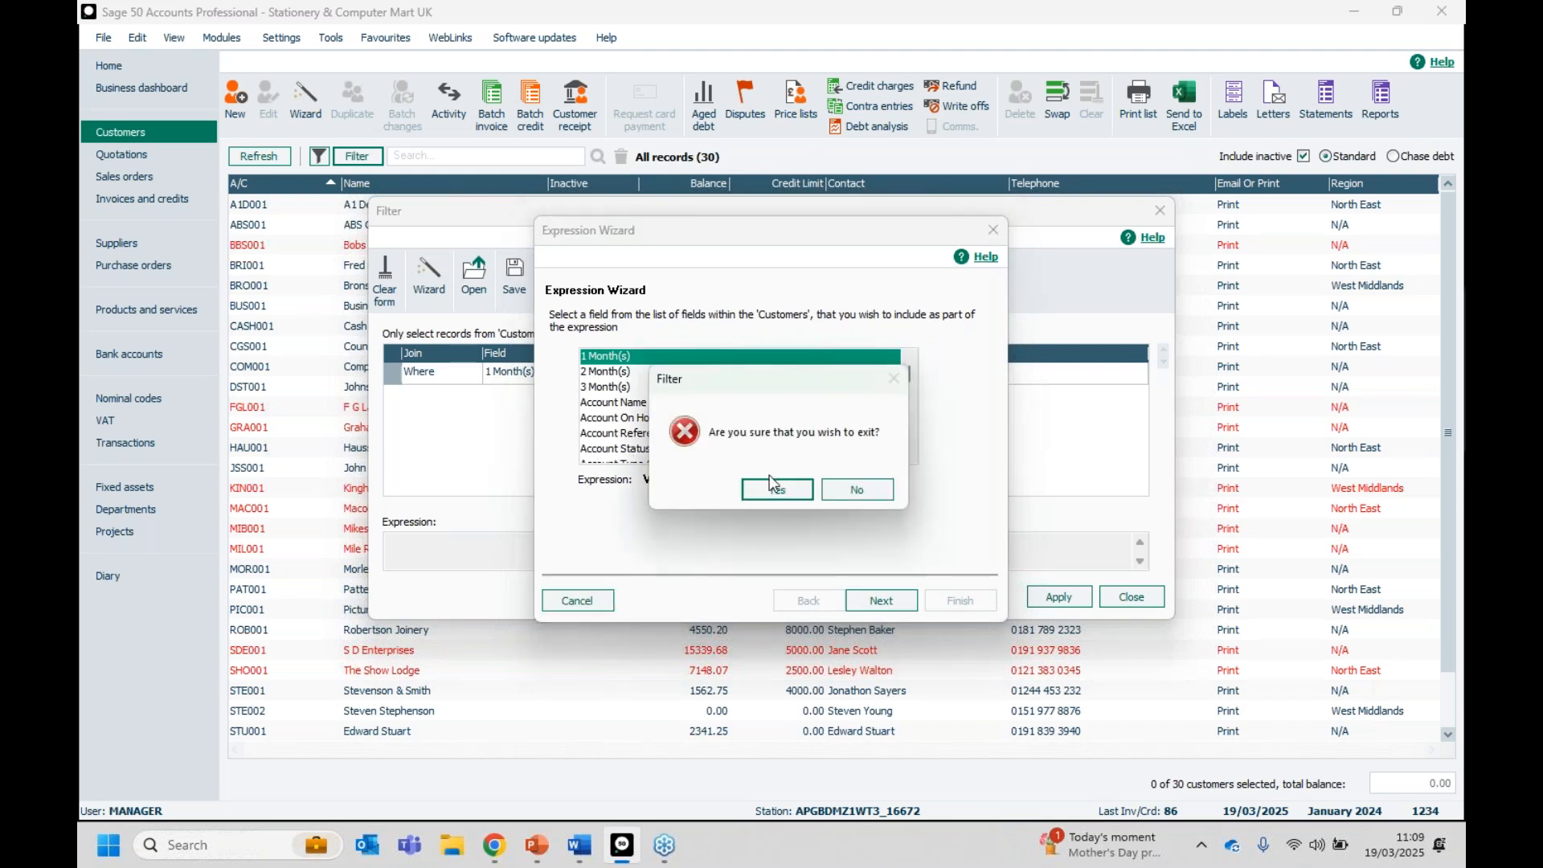
left_click(761, 490)
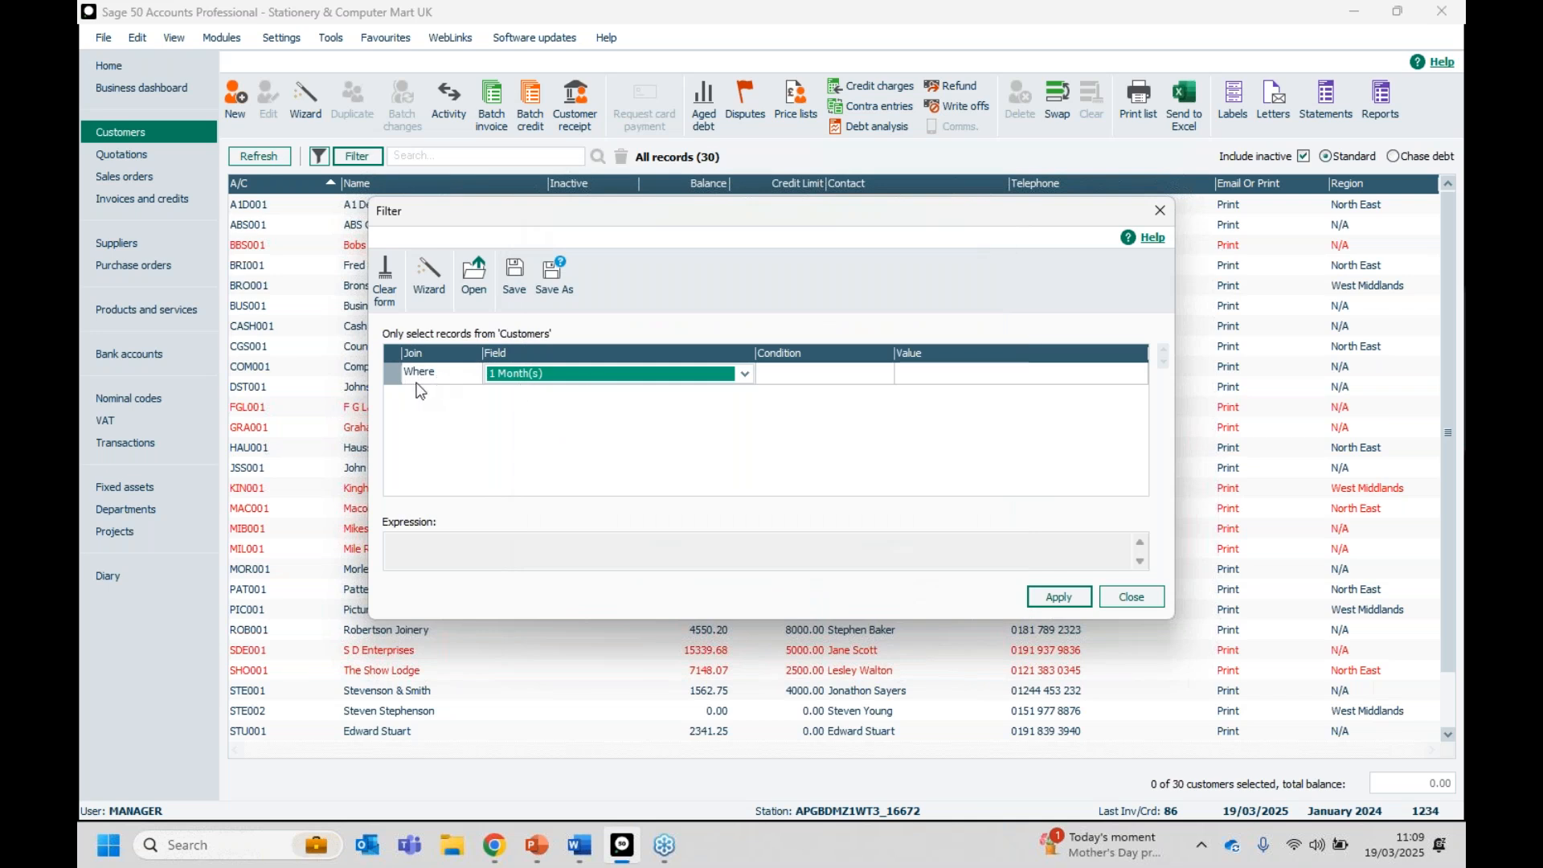
Complete the filter condition as Balance Is Not Equal To 0.00, apply it to the customer list and close the filter.
left_click(738, 376)
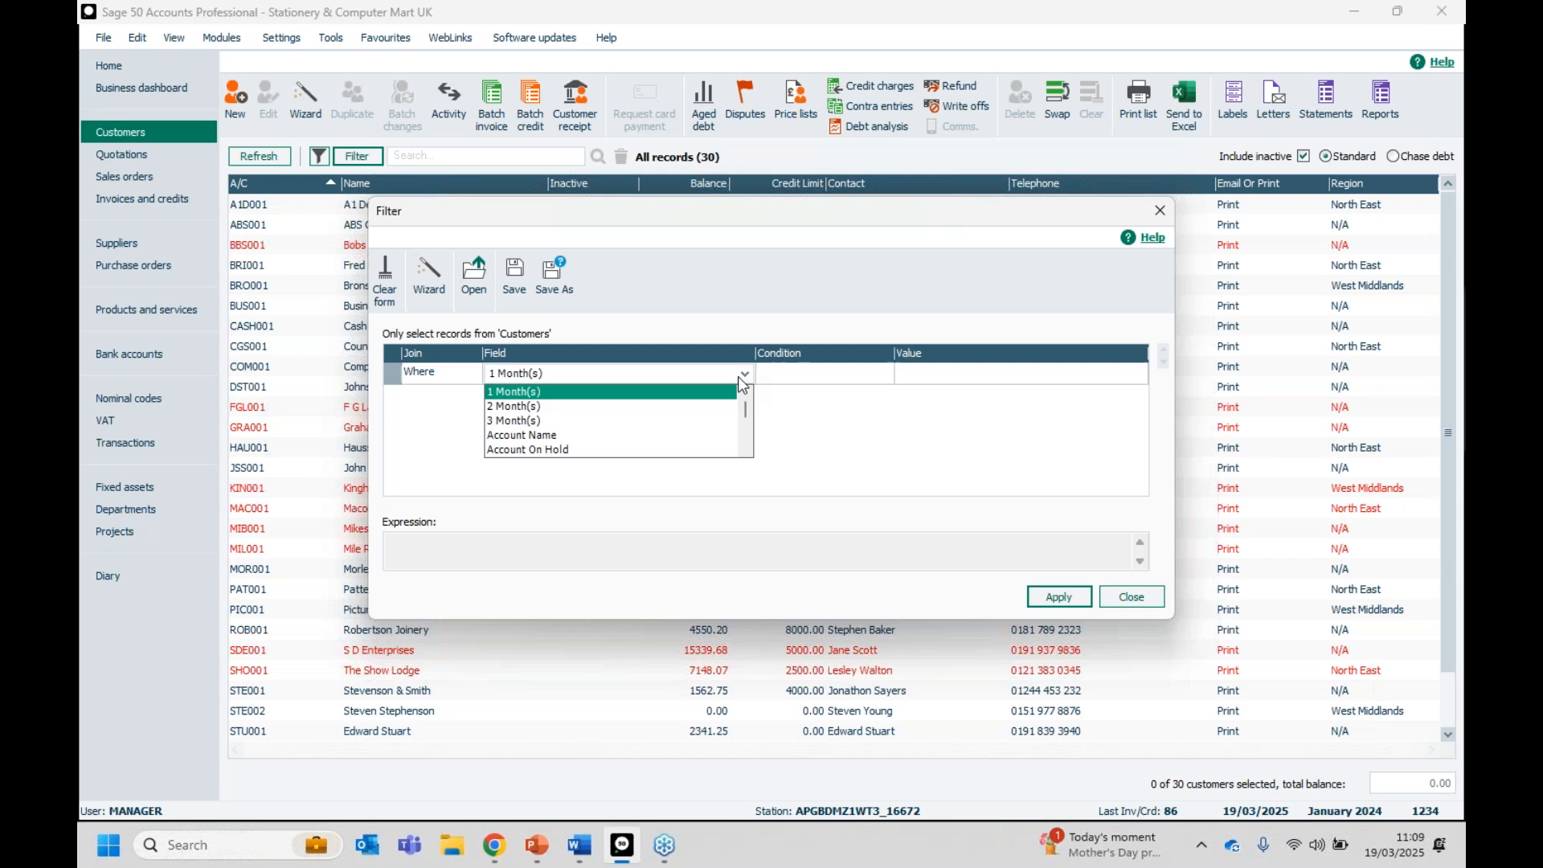
scroll(738, 376, "down", 3)
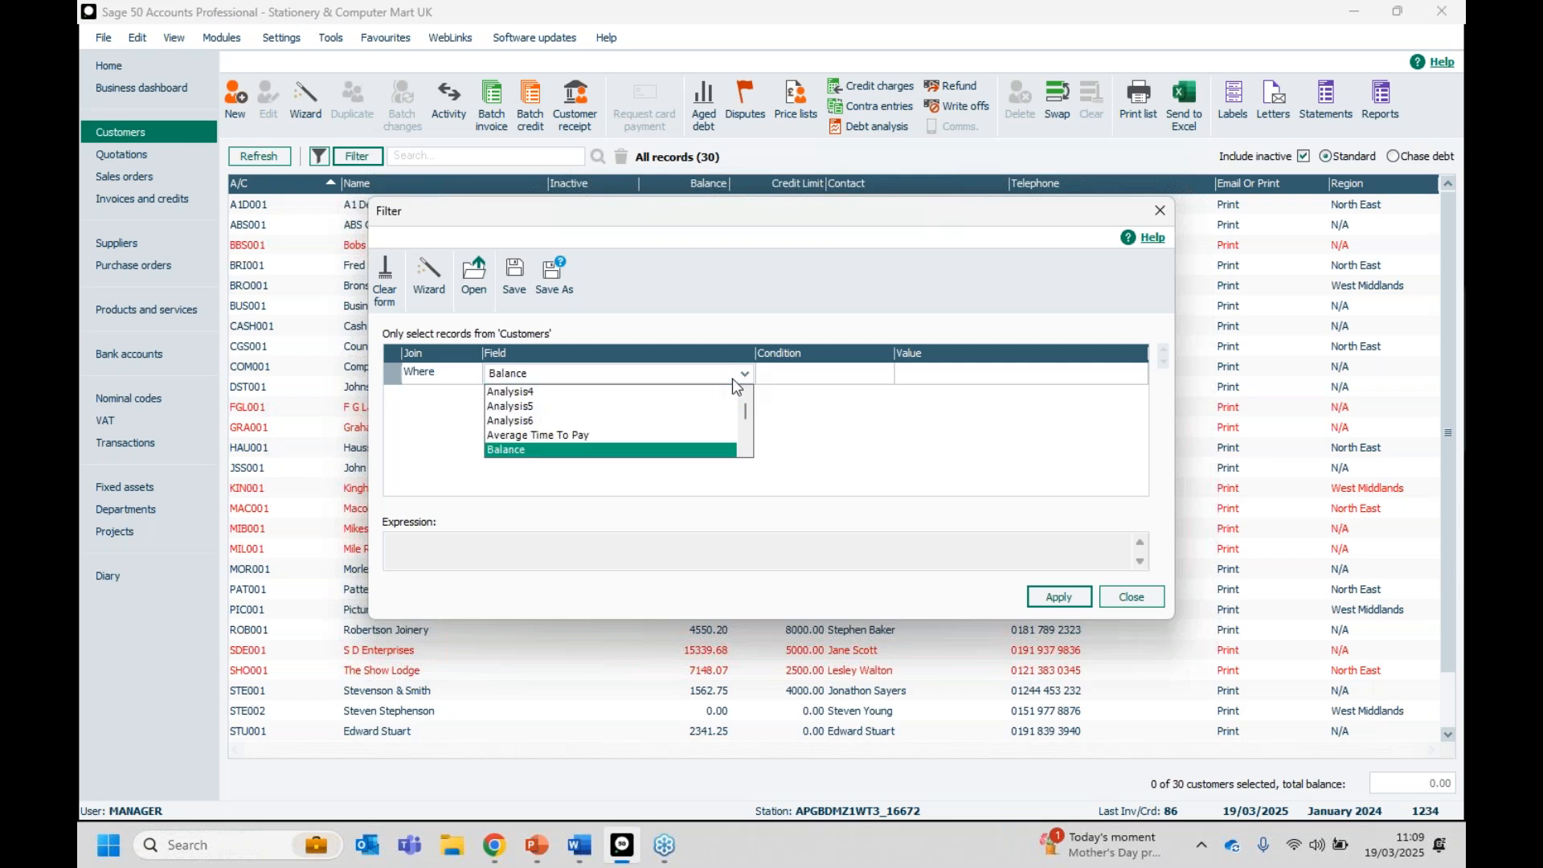
left_click(579, 444)
left_click(814, 376)
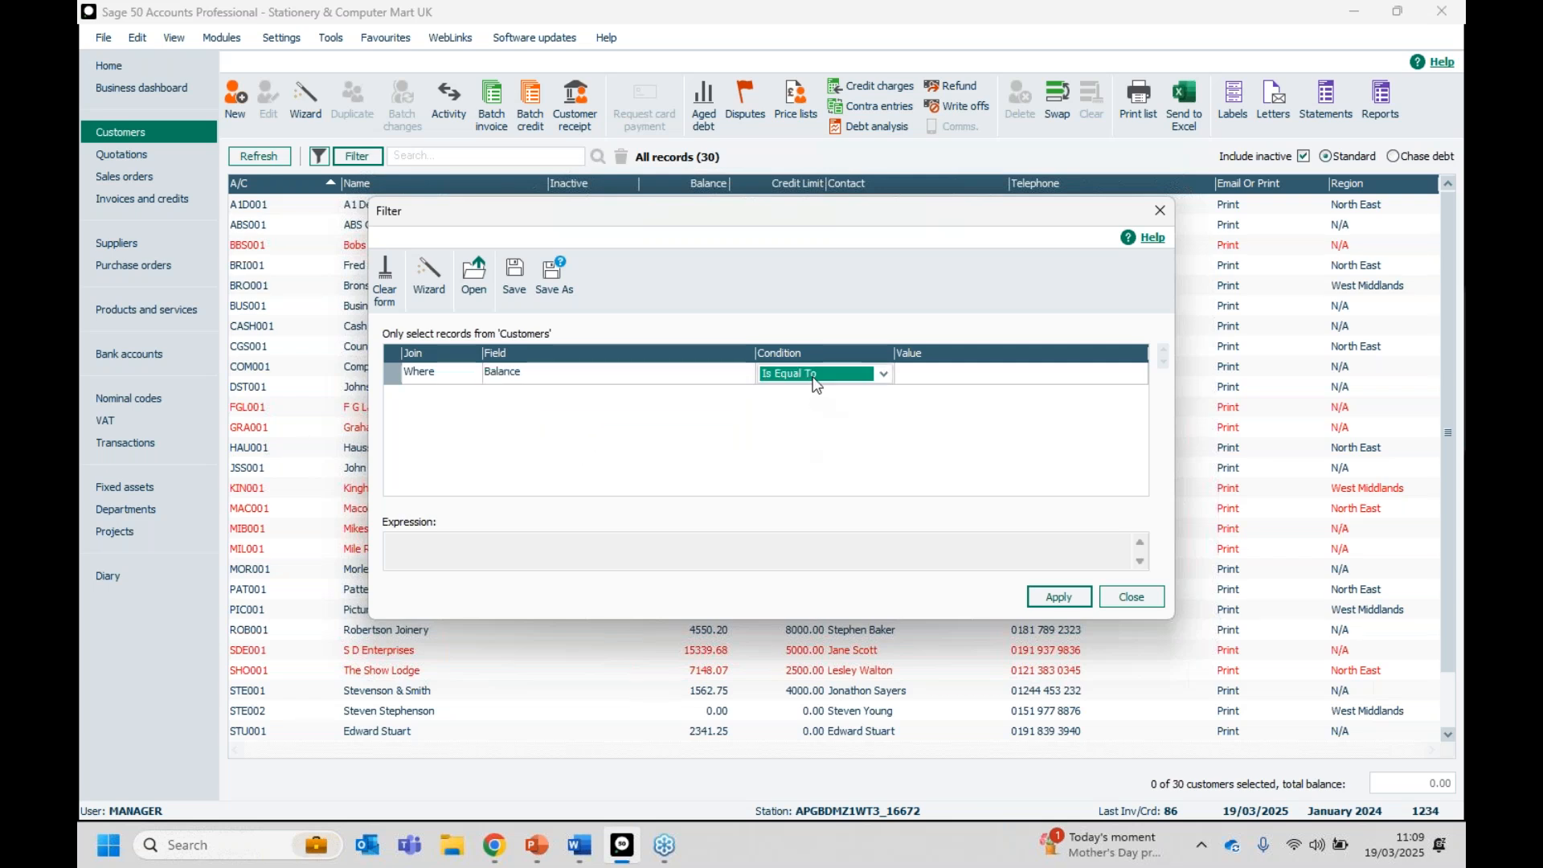
left_click(883, 374)
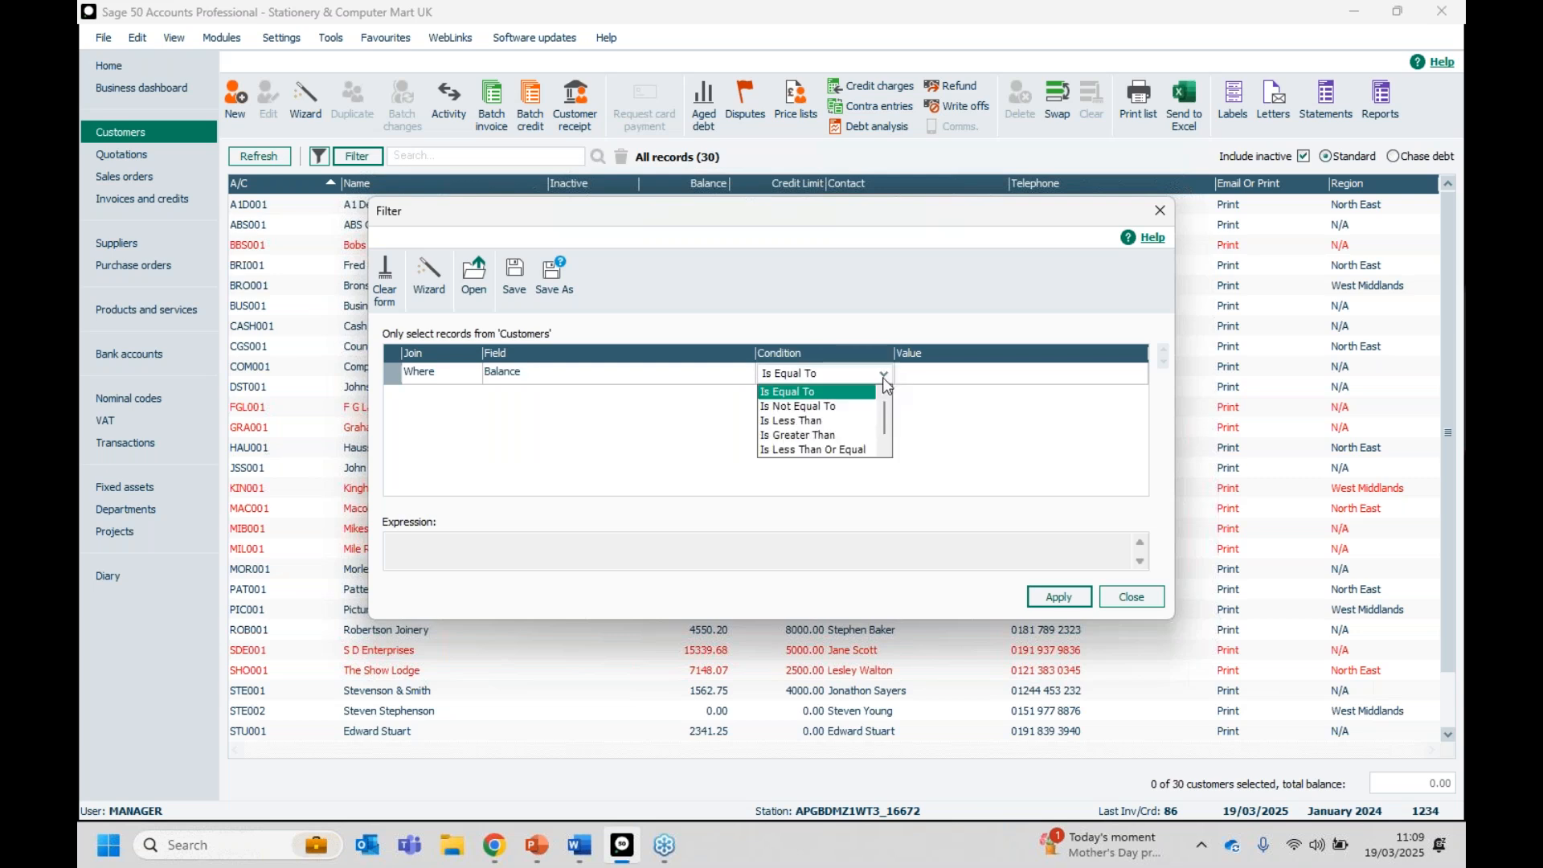
left_click(847, 405)
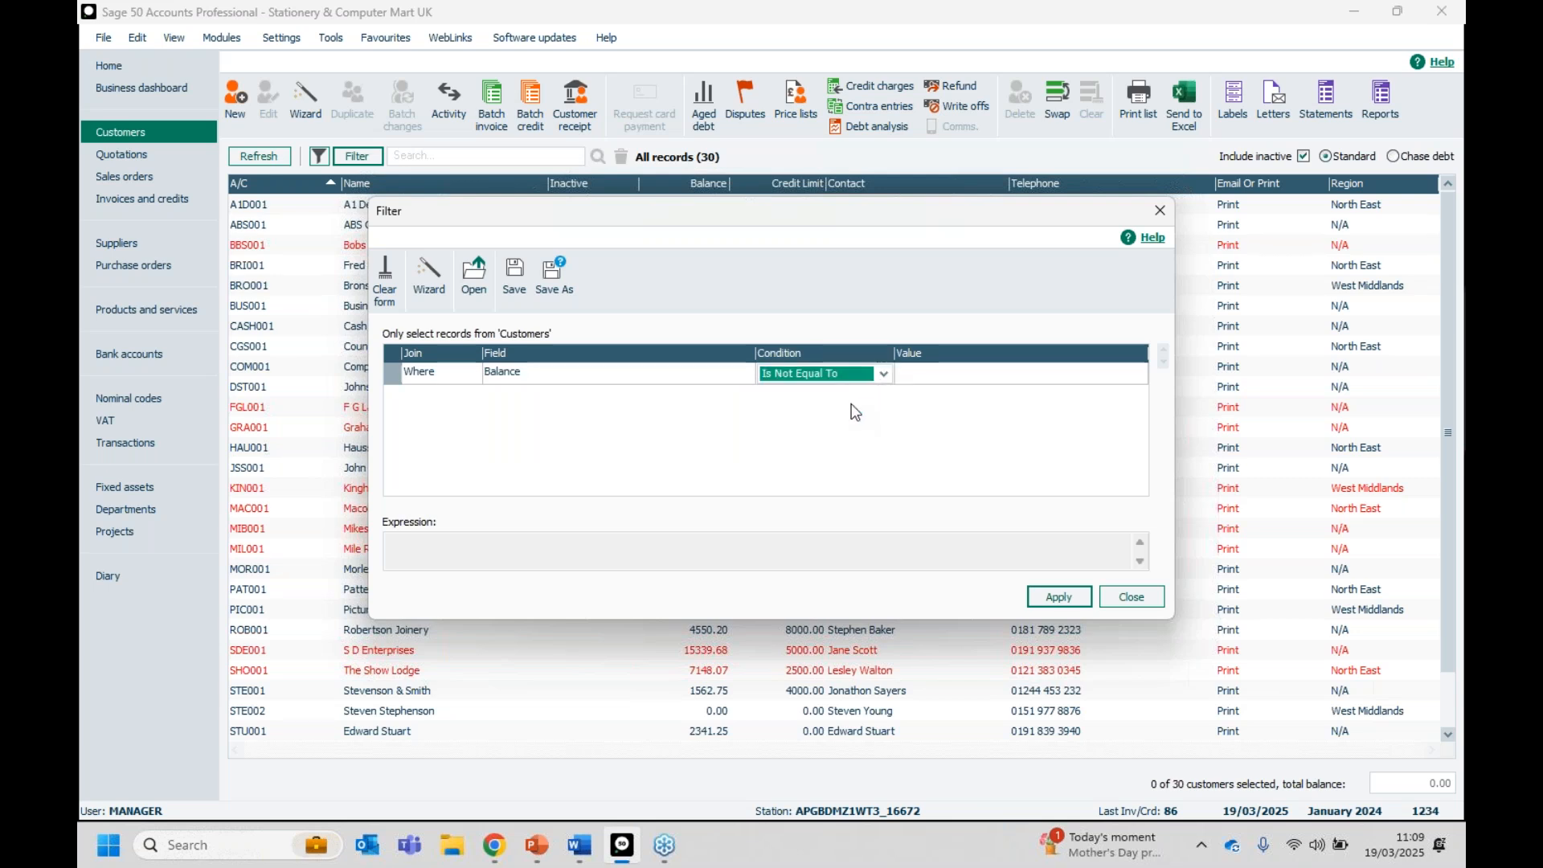
left_click(926, 376)
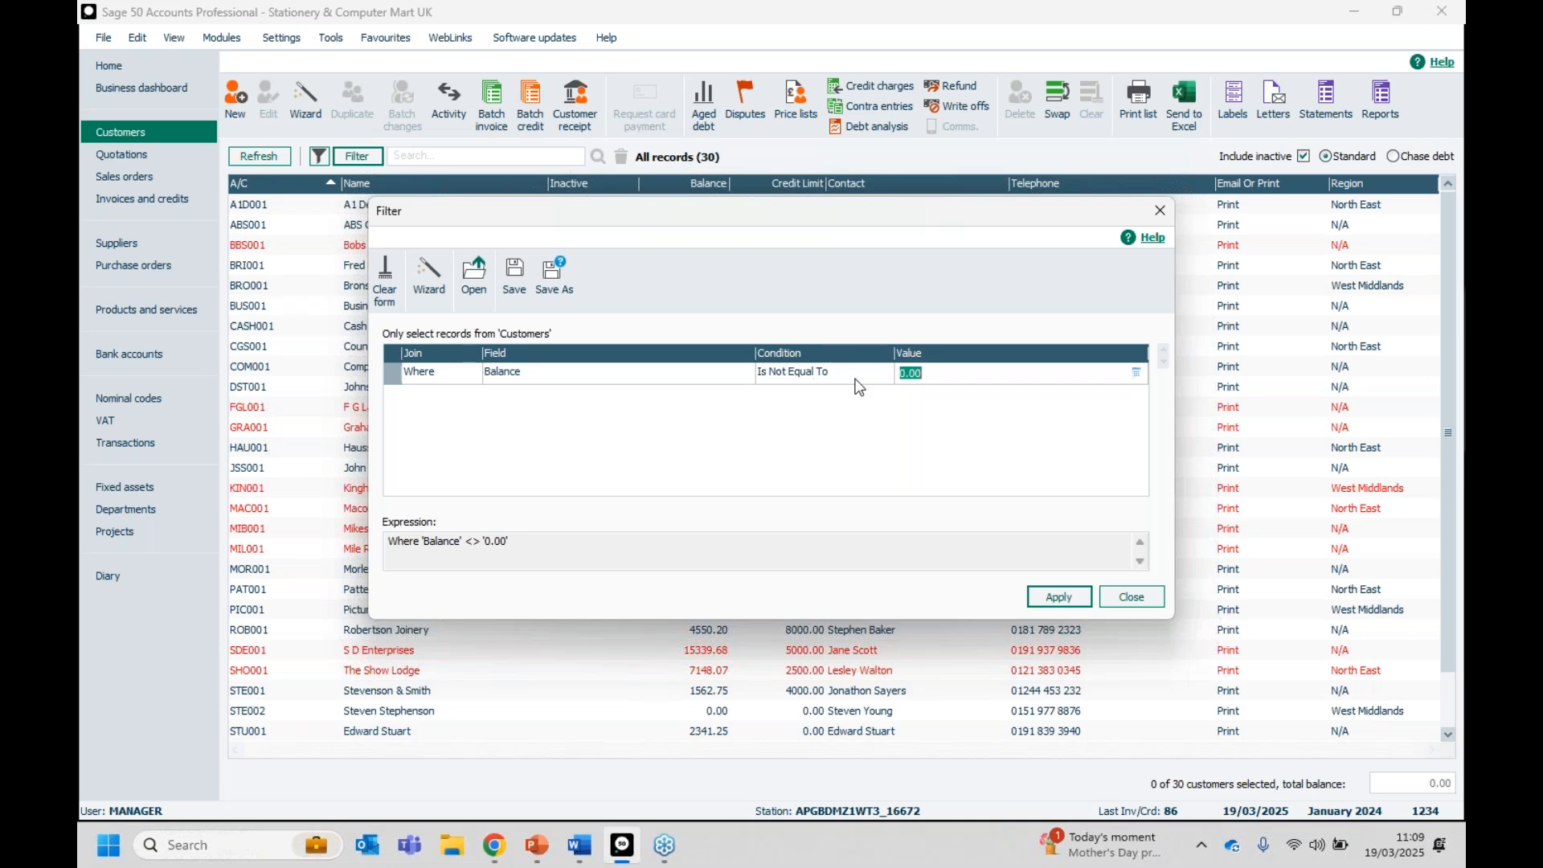
left_click(1041, 594)
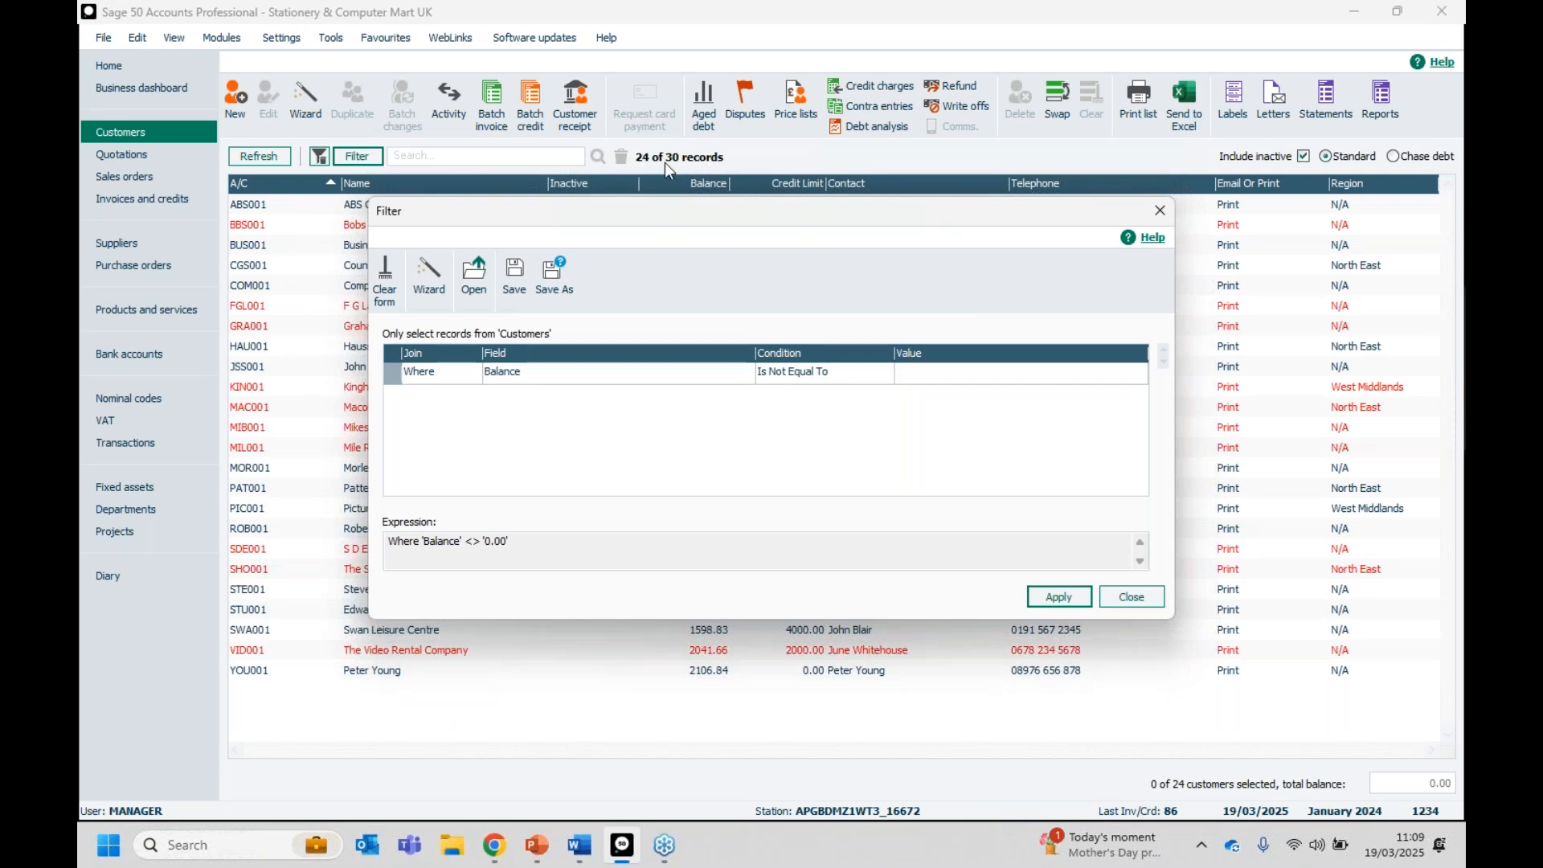
left_click(1132, 599)
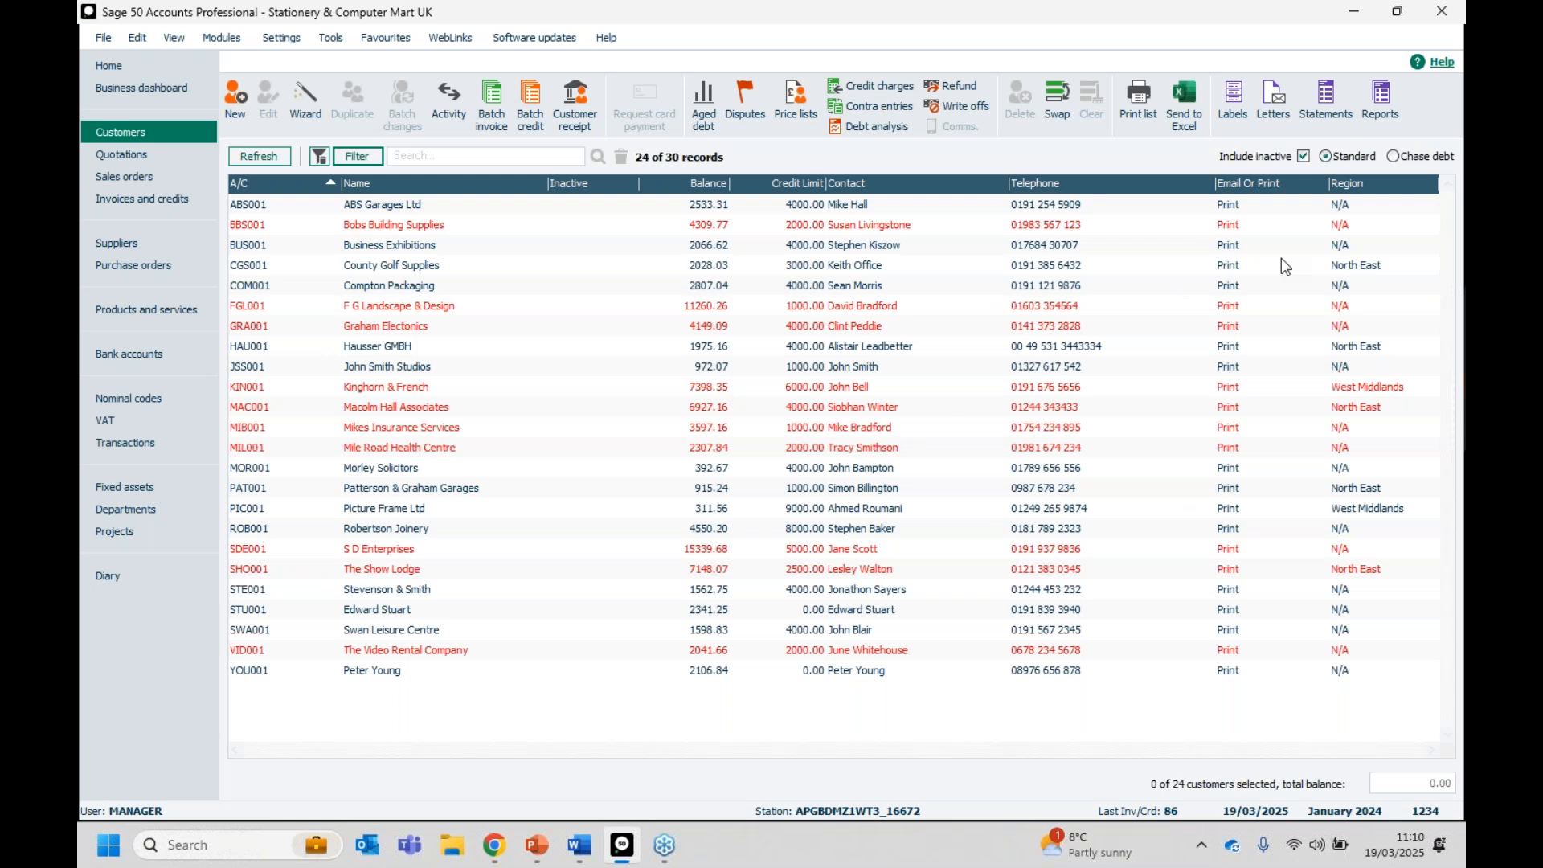
Preview the Customer Activity (Summary) report for the filtered customers, keeping the default criteria values.
left_click(1379, 98)
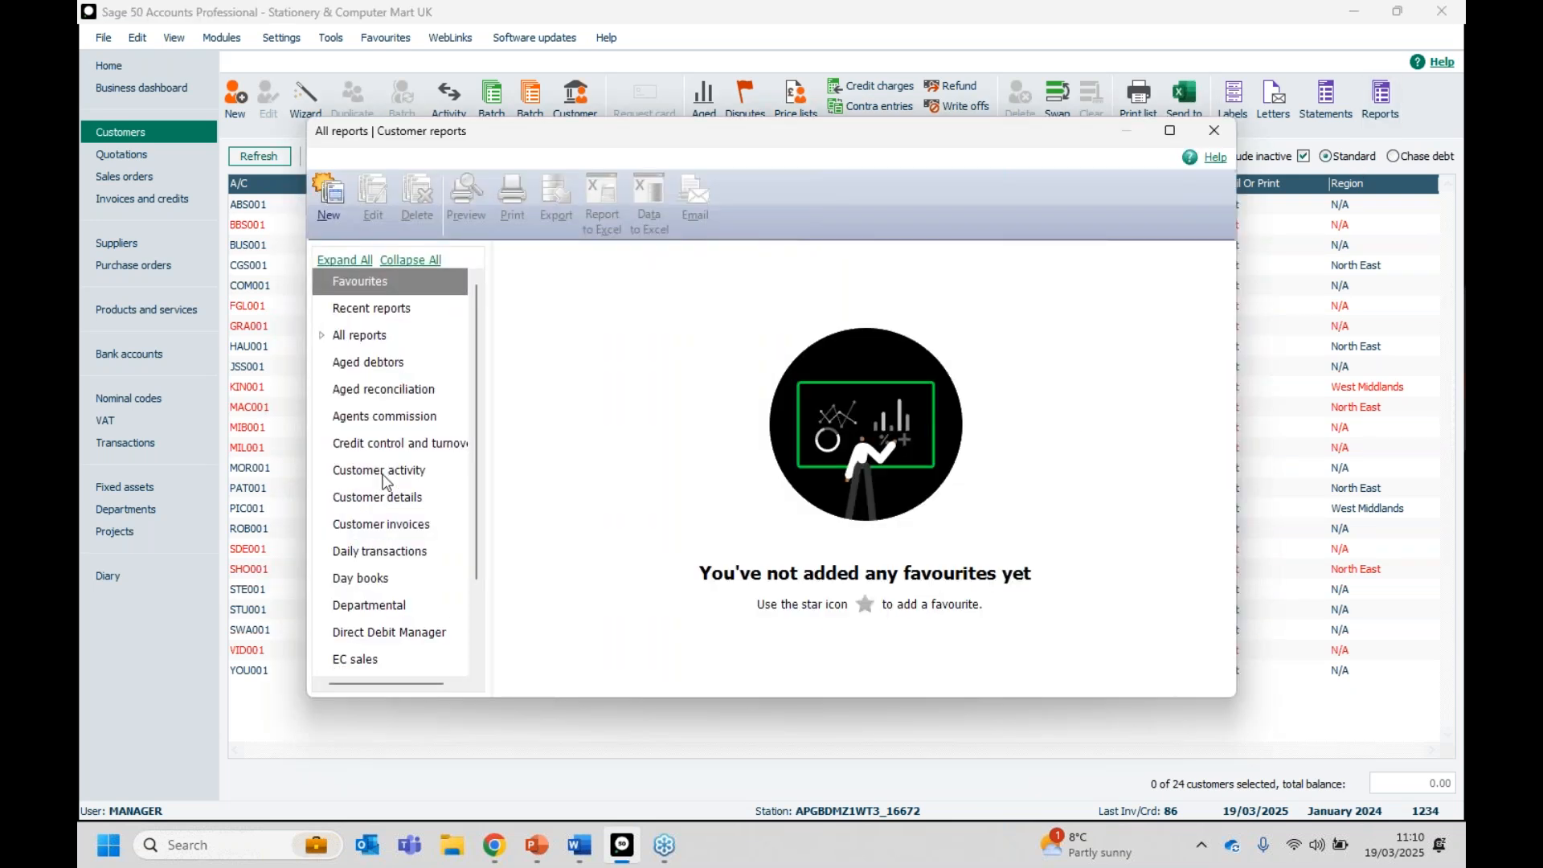
left_click(383, 474)
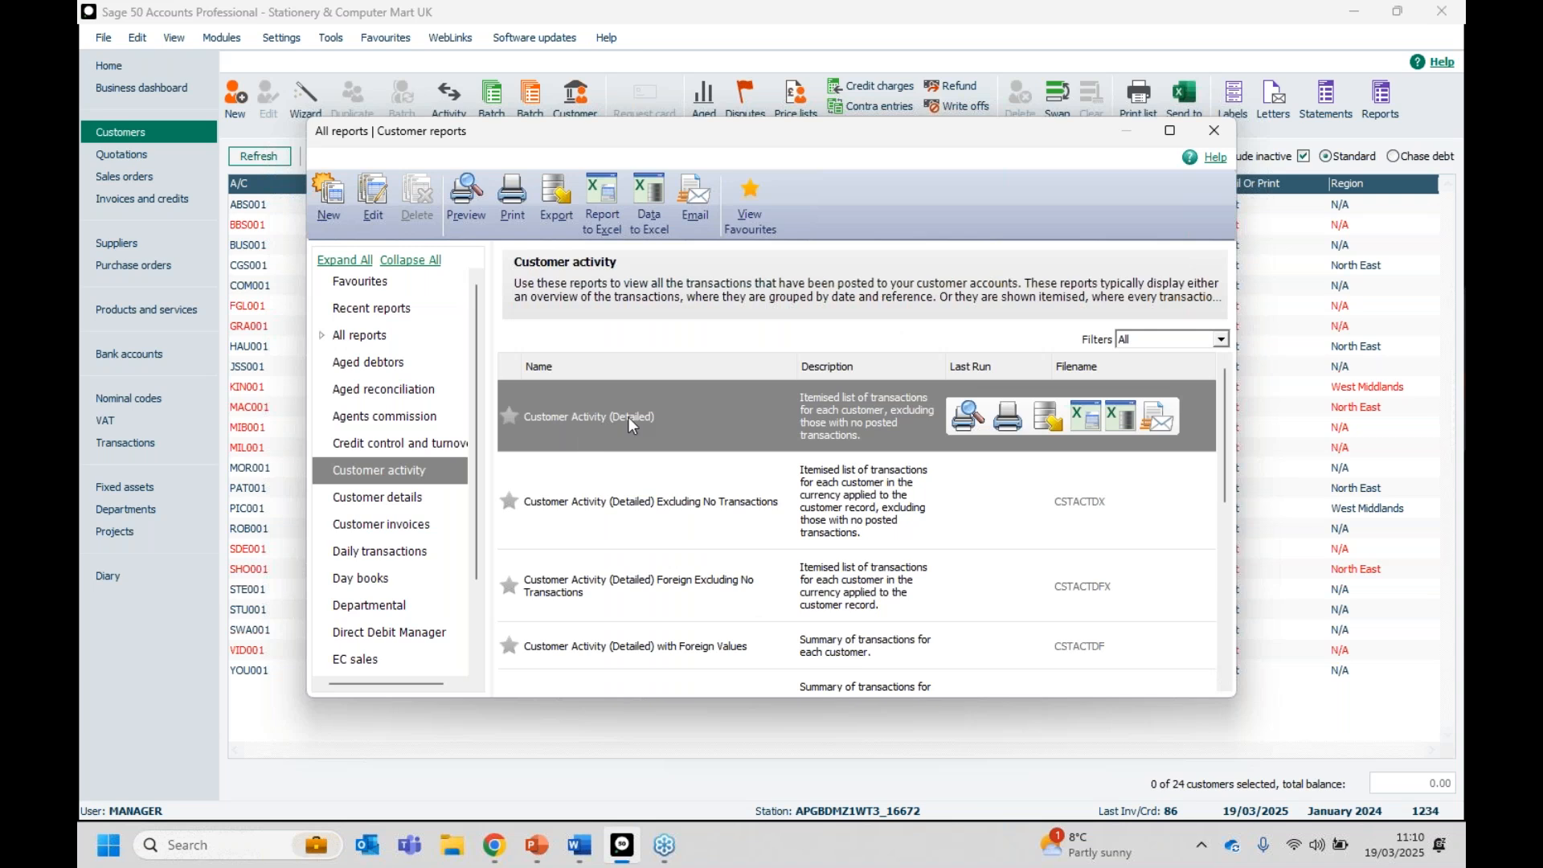
scroll(635, 482, "down", 5)
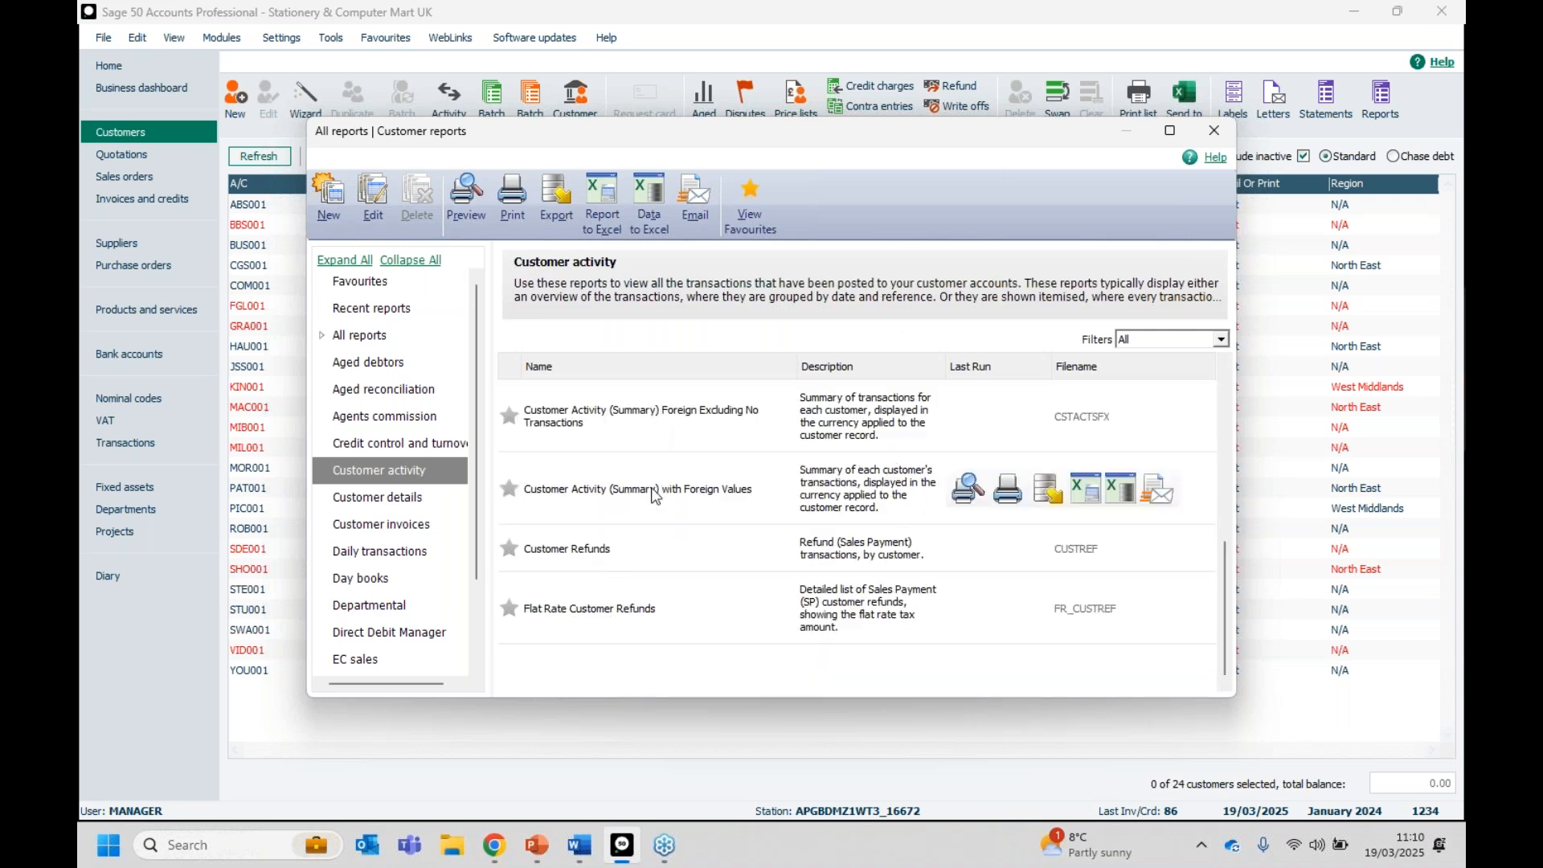
scroll(620, 523, "up", 3)
left_click(626, 484)
mouse_move(970, 465)
left_click(970, 465)
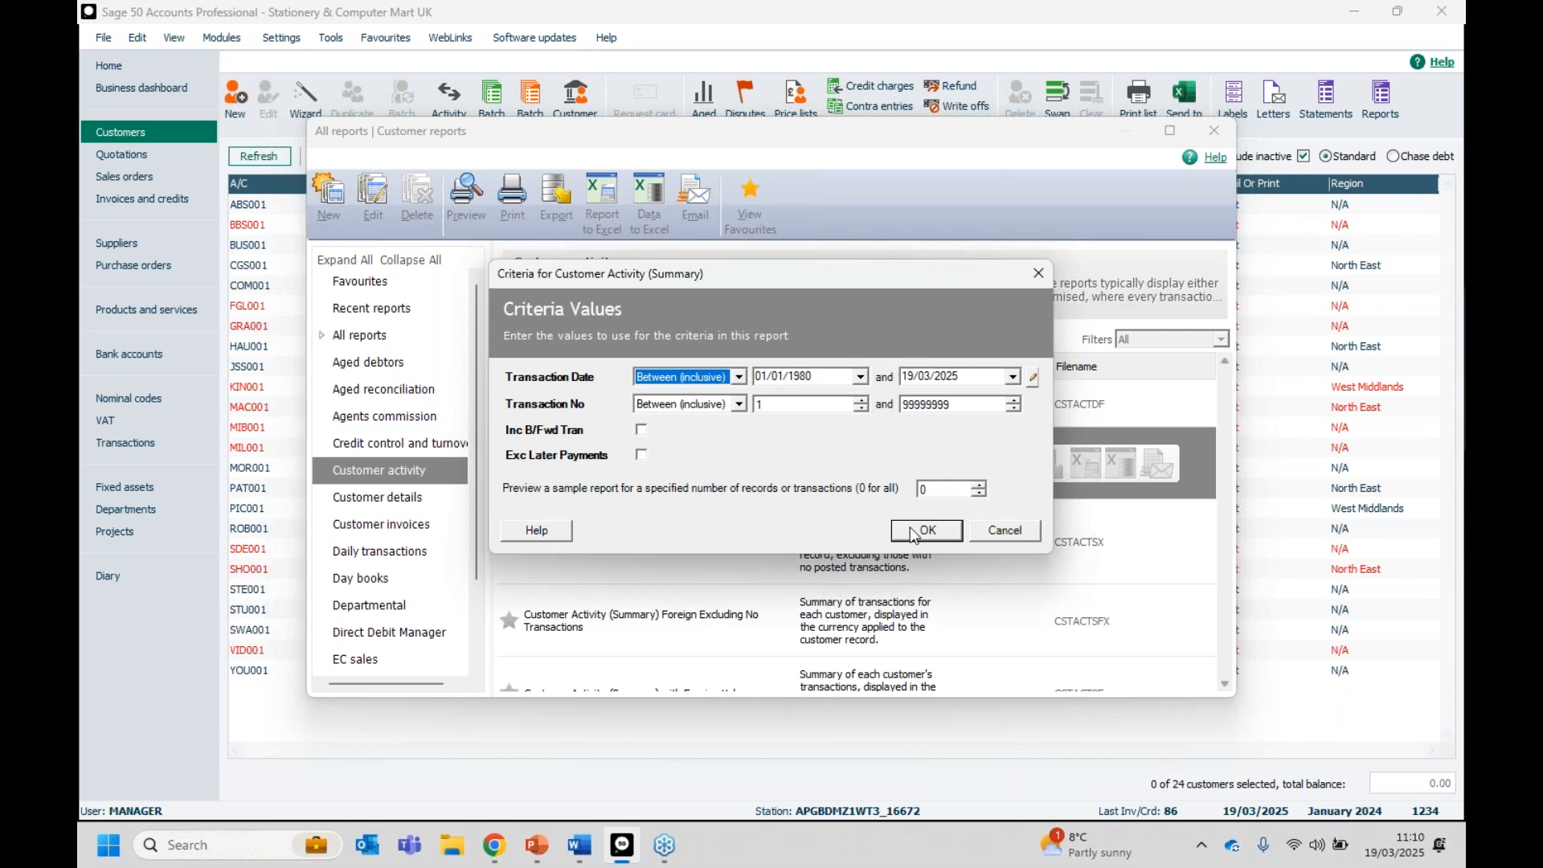
left_click(920, 532)
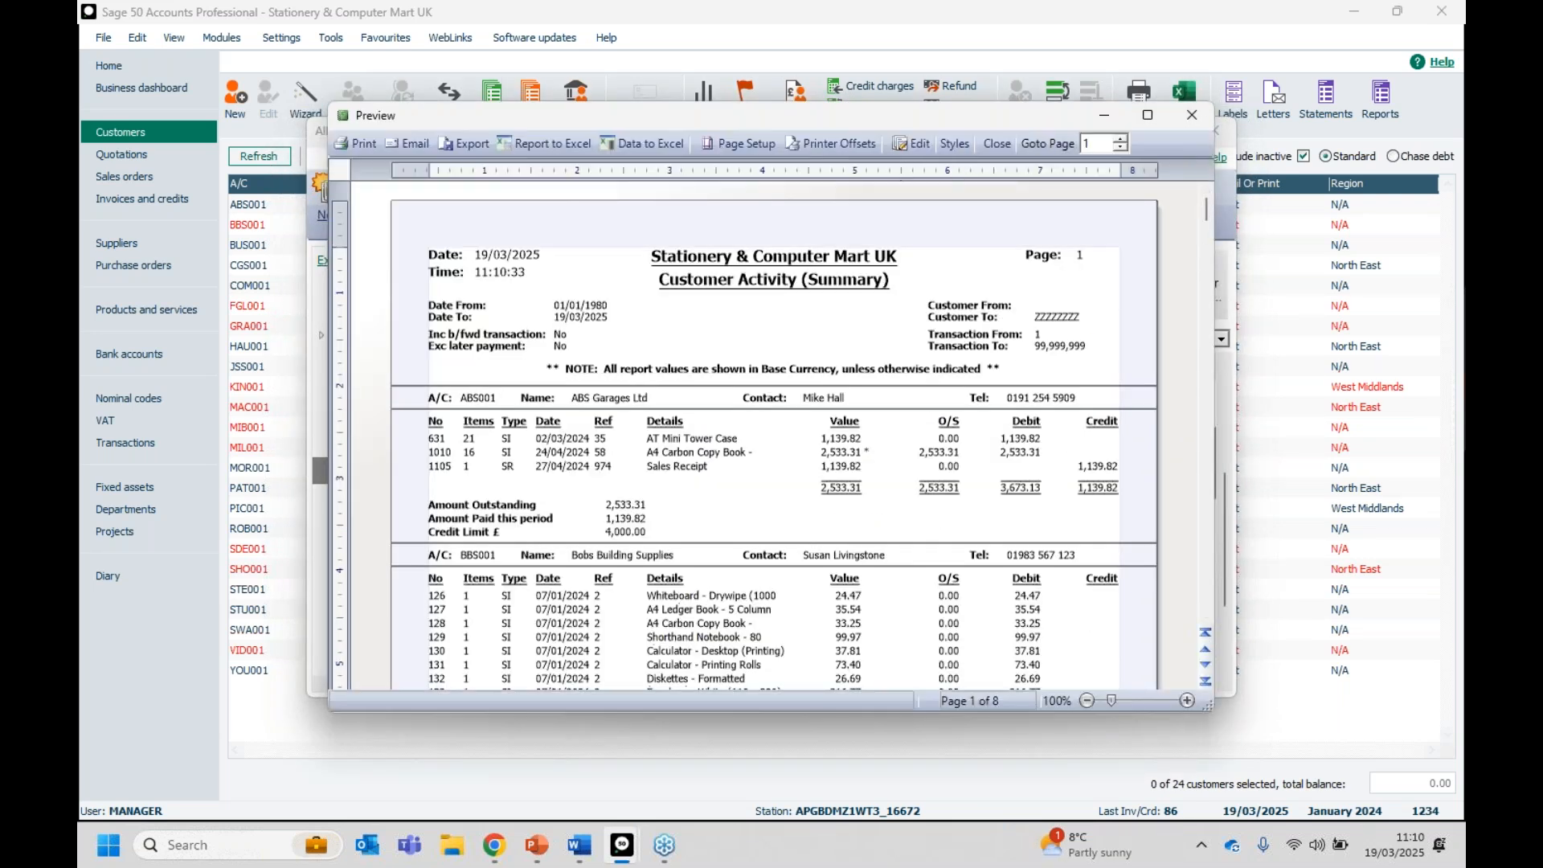
Examine the customer activity report in a maximised preview, and close the preview and the reports window.
left_click(1144, 120)
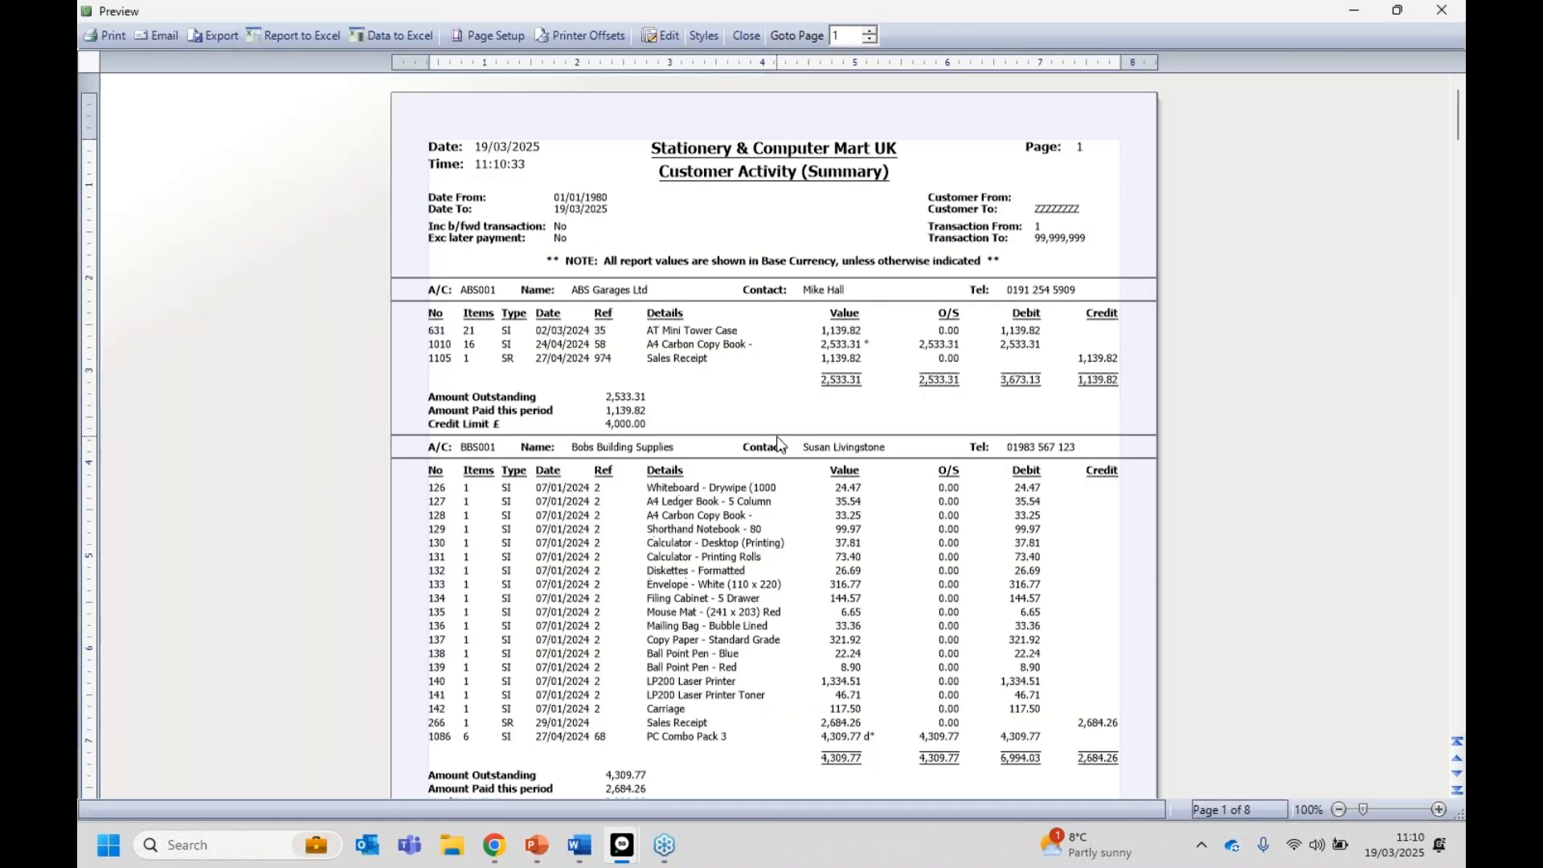
scroll(774, 442, "down", 10)
scroll(770, 460, "down", 6)
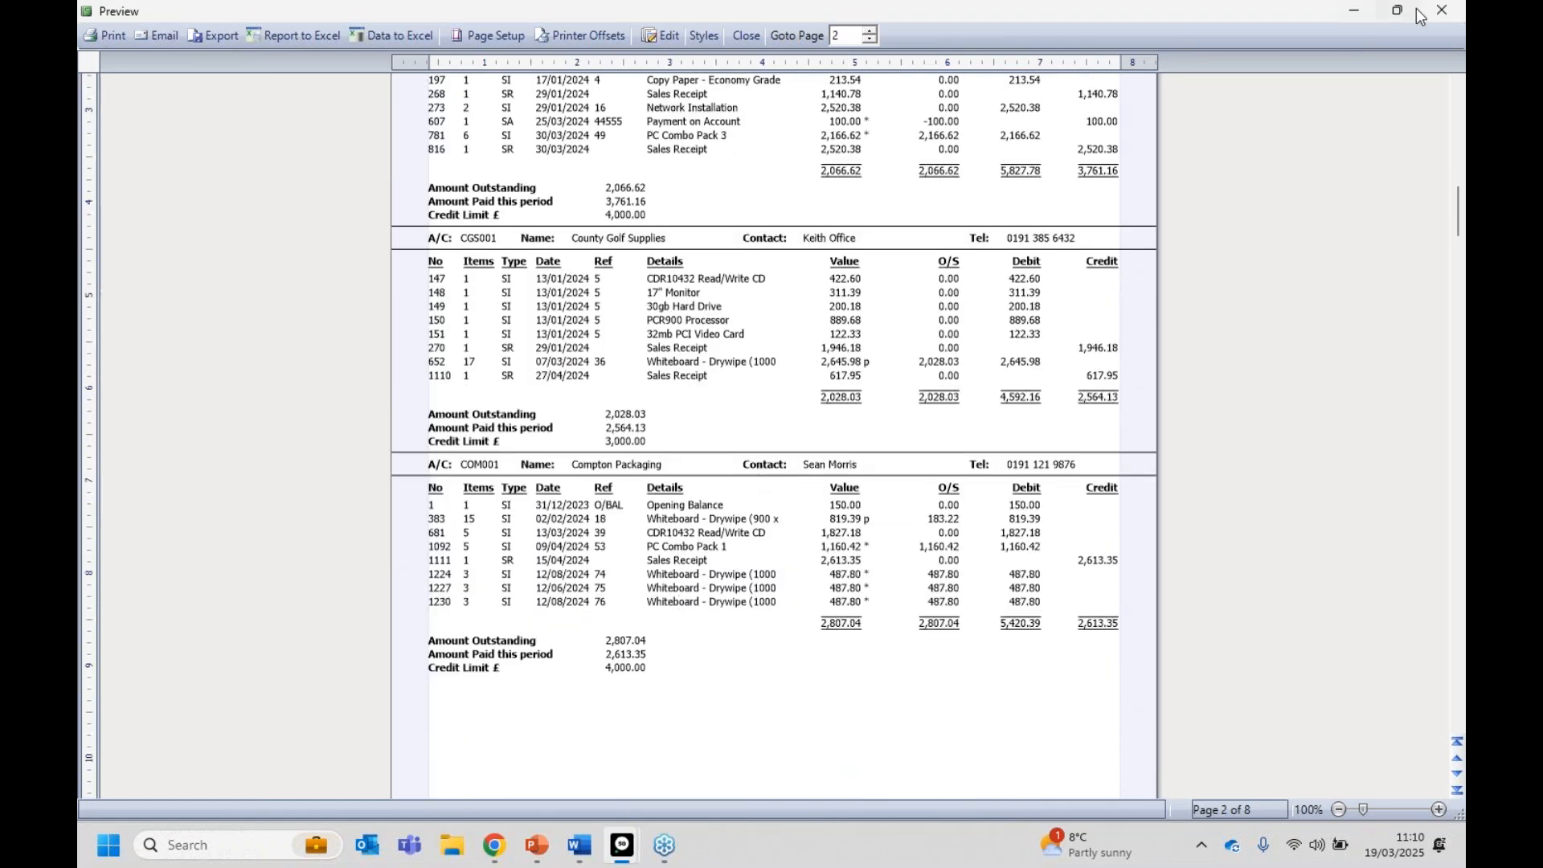
left_click(1440, 11)
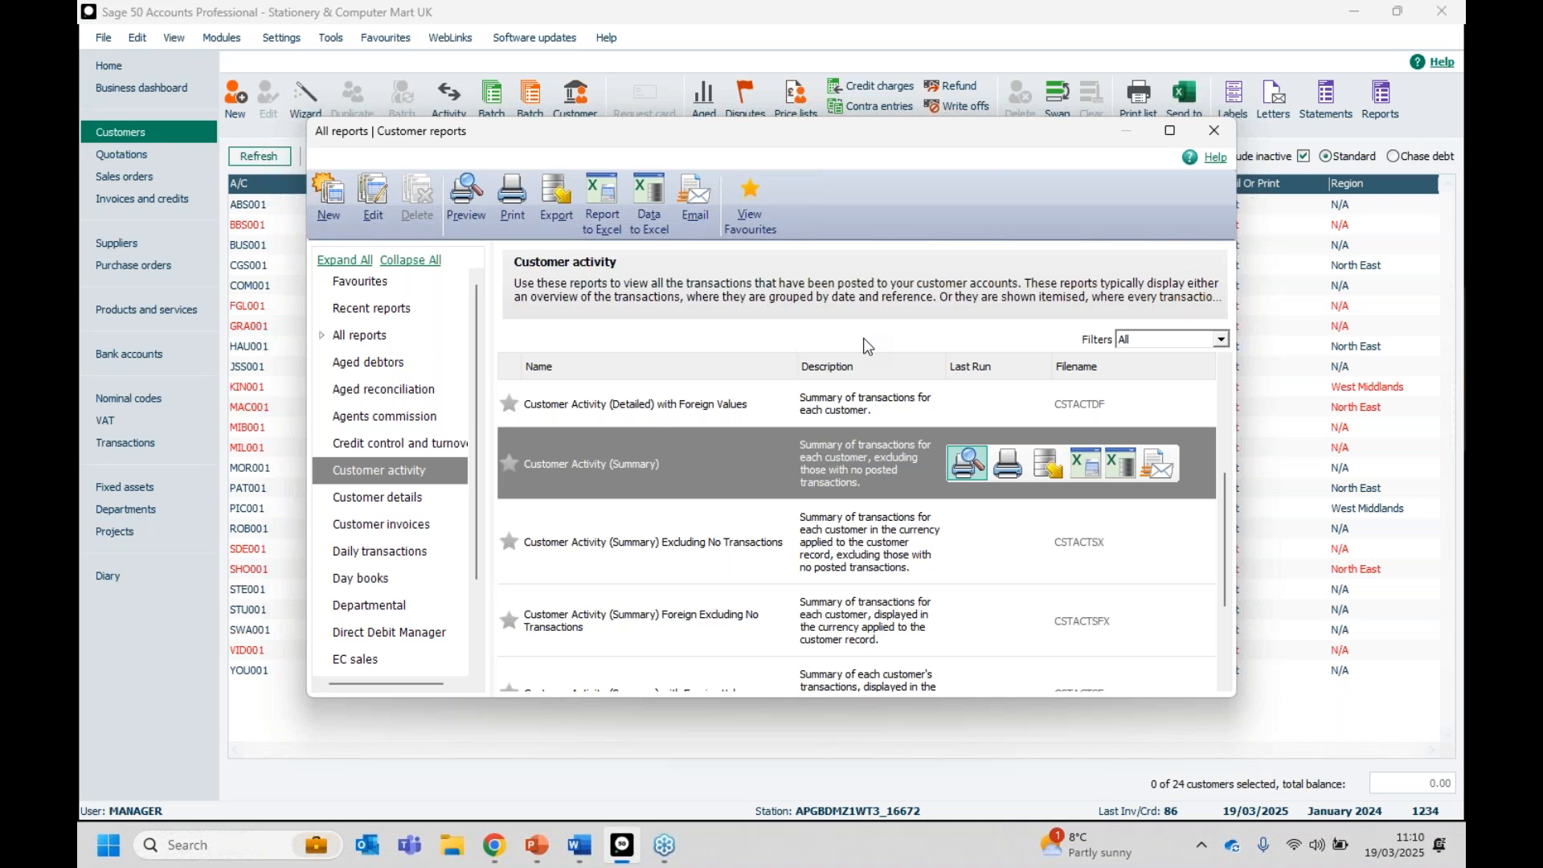
left_click(1214, 135)
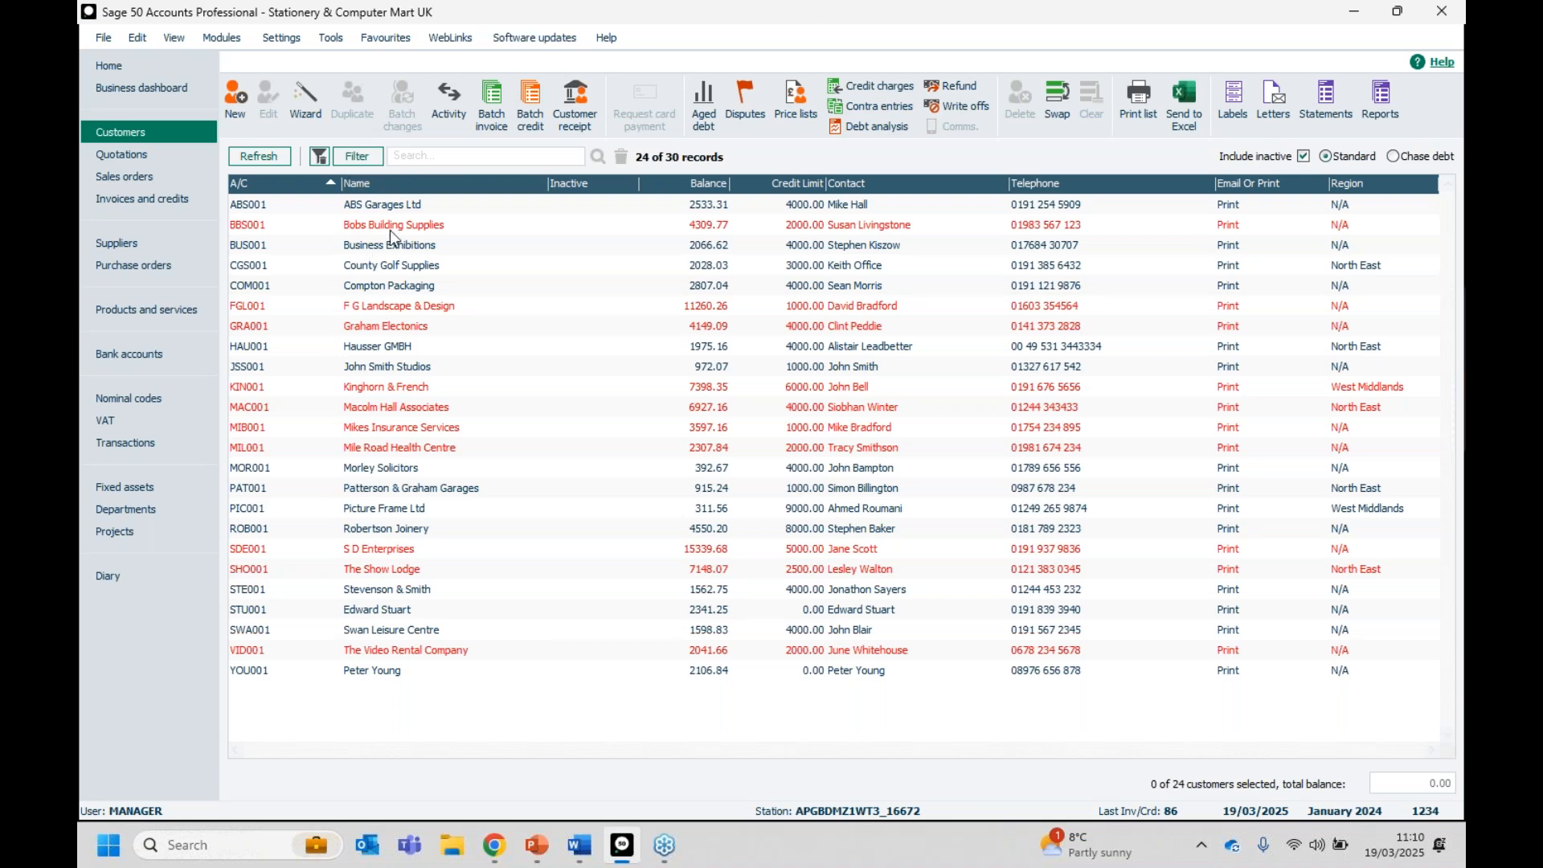
Reopen the customer list filter and add an And condition on the Account Type Customer field.
left_click(360, 160)
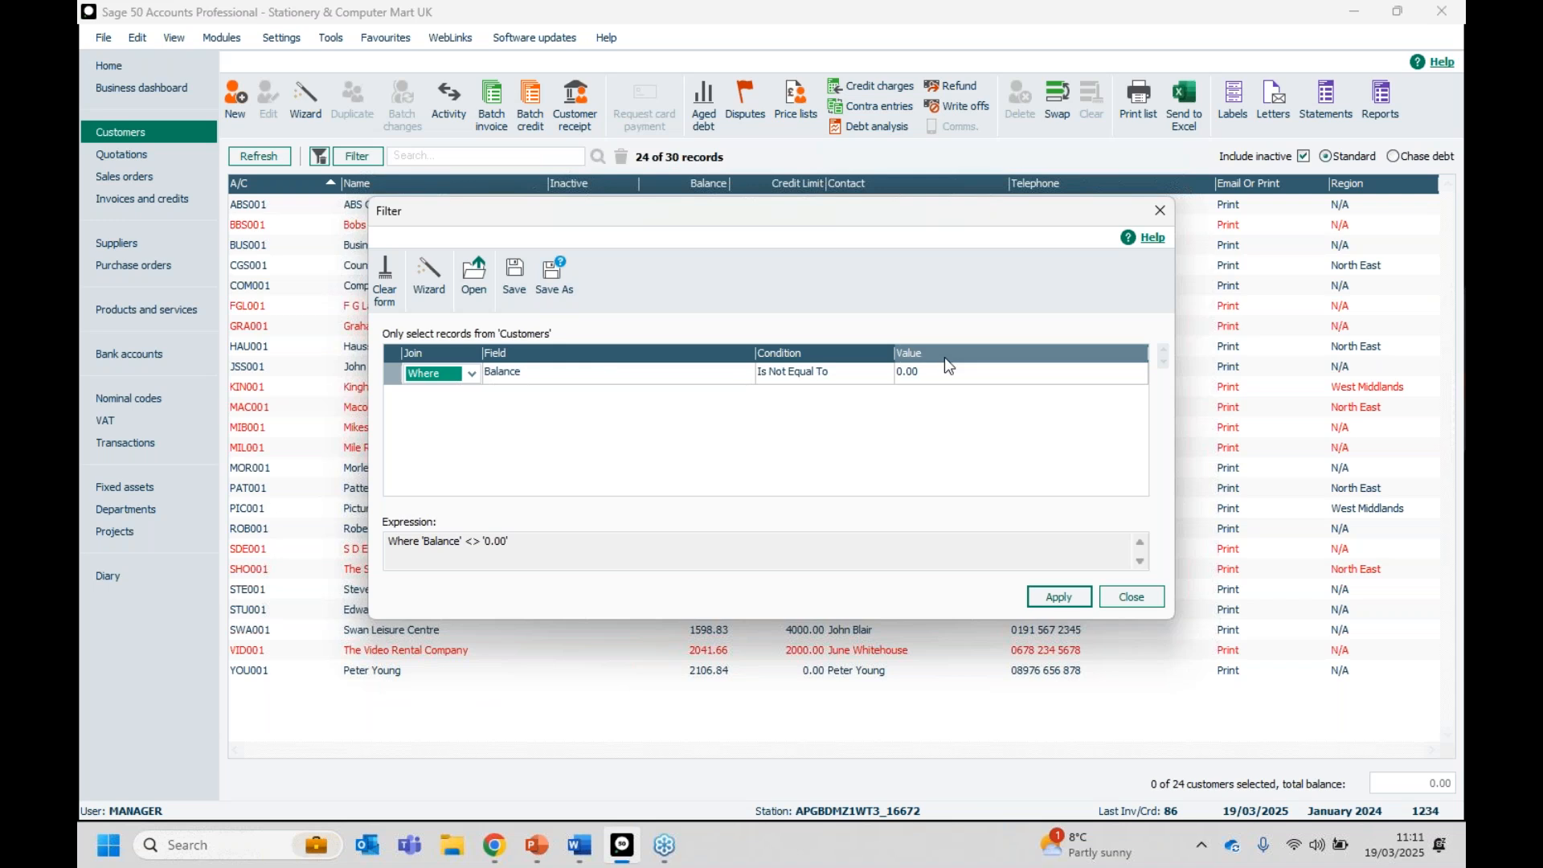
left_click(415, 397)
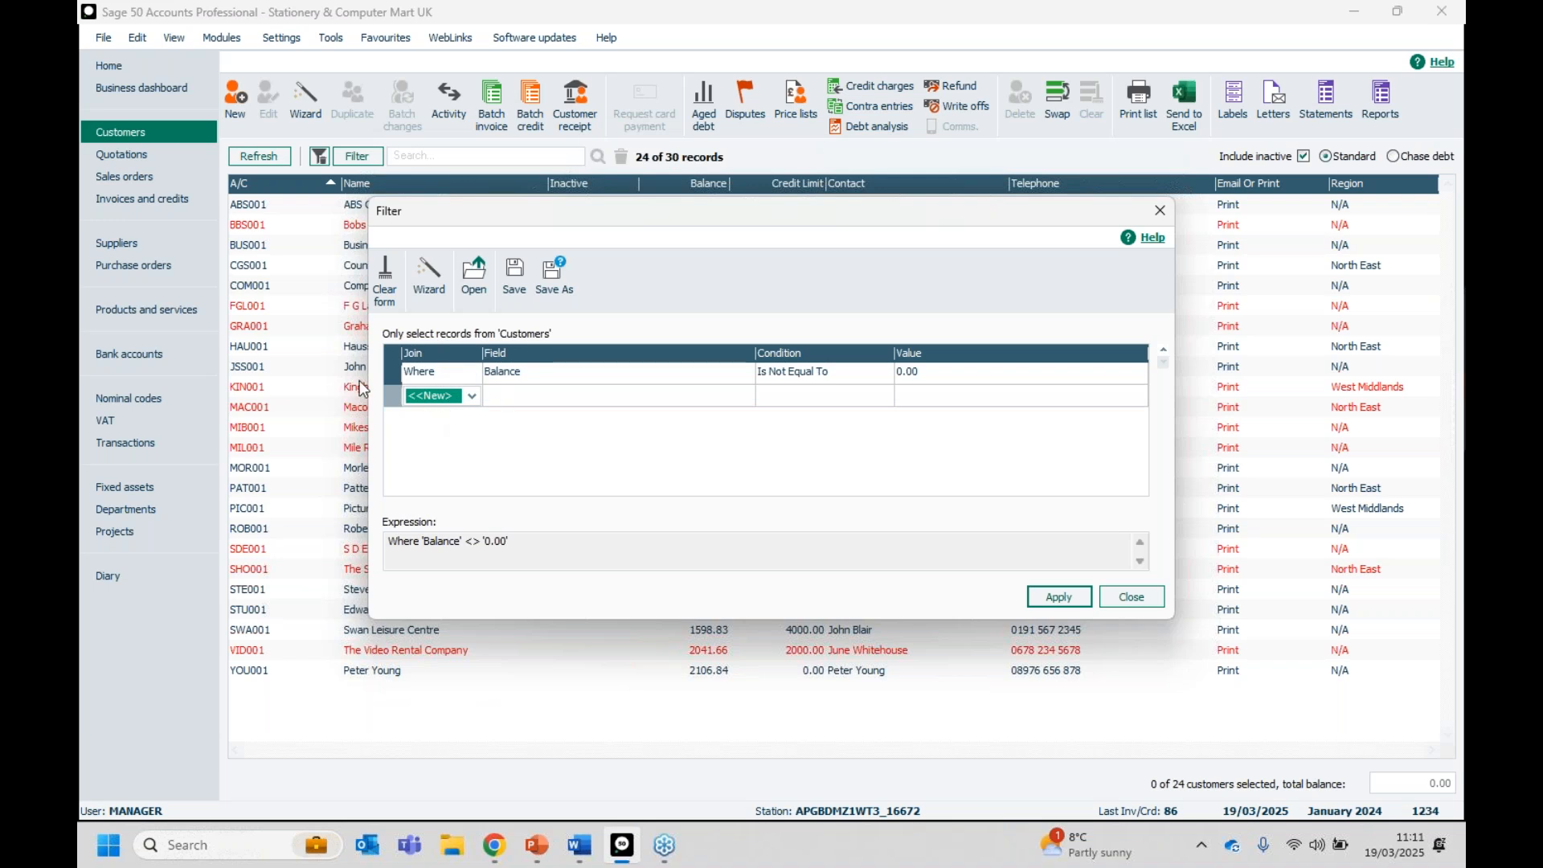
left_click(472, 396)
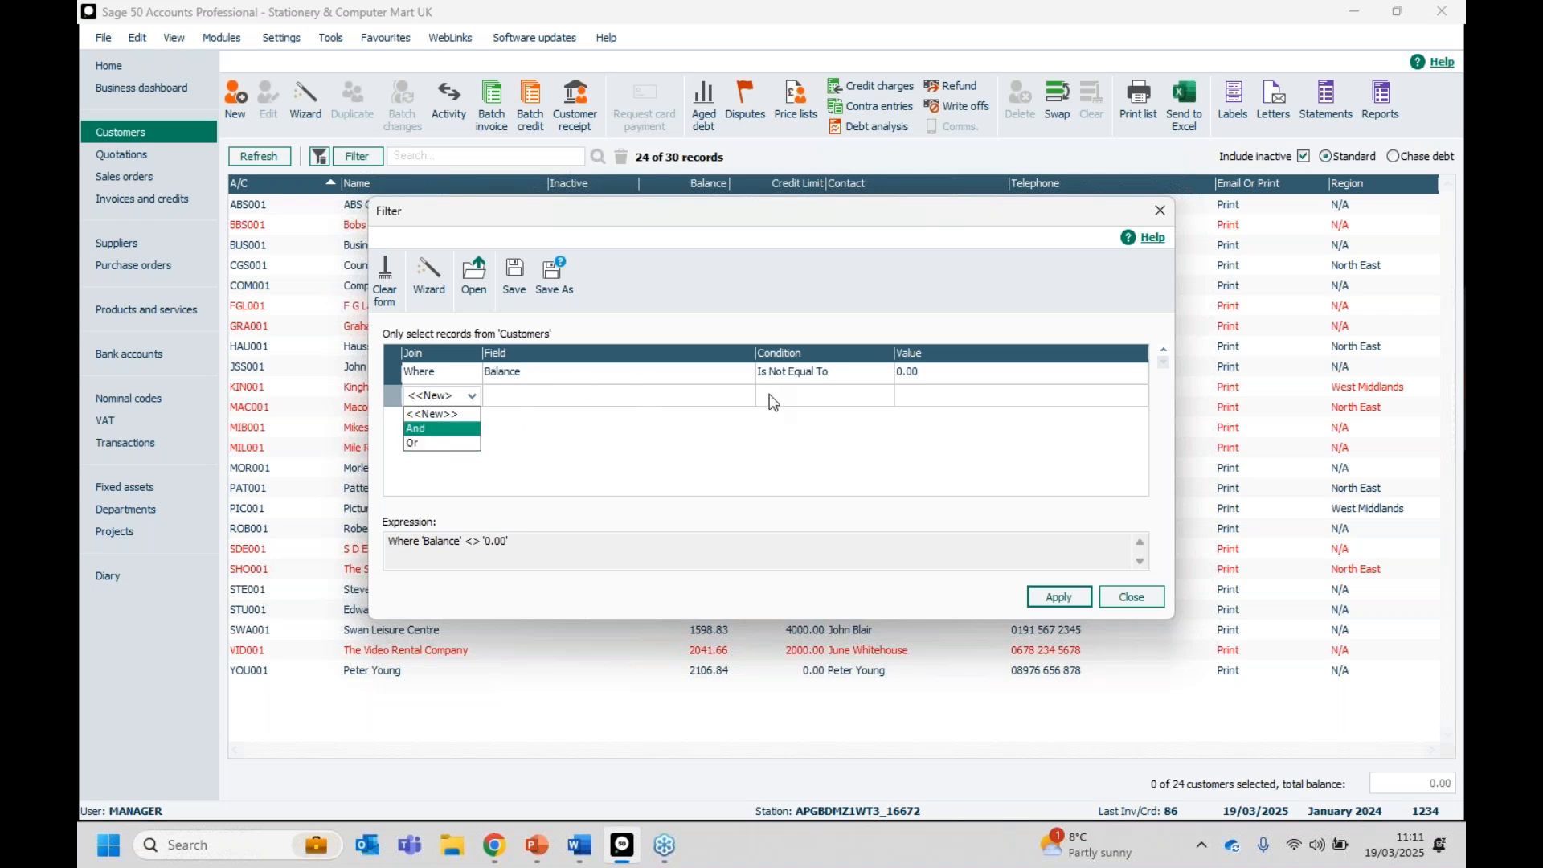
left_click(429, 428)
left_click(567, 397)
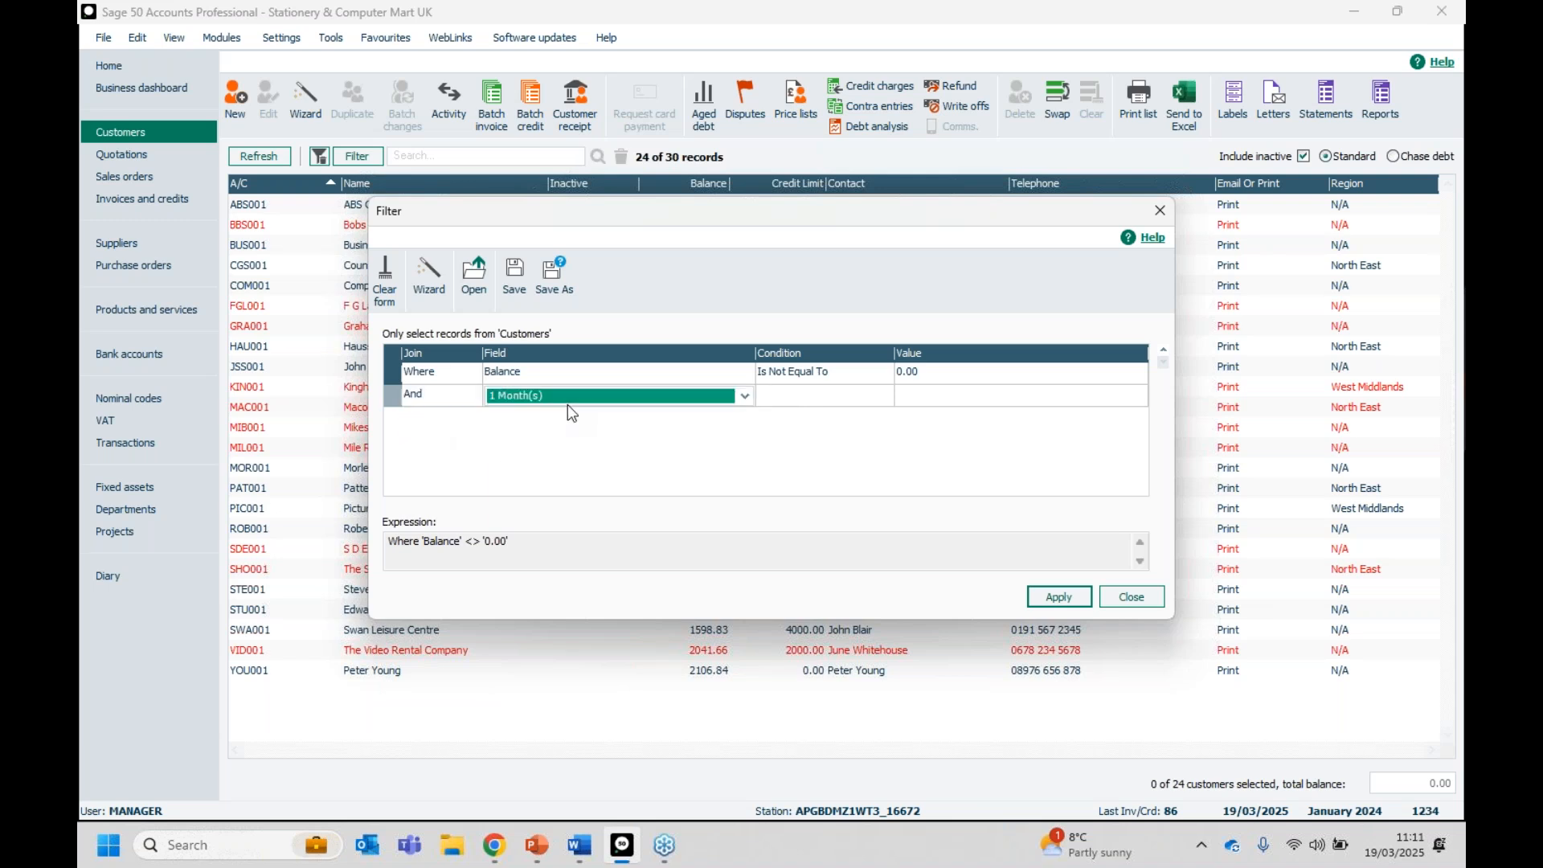
left_click(744, 396)
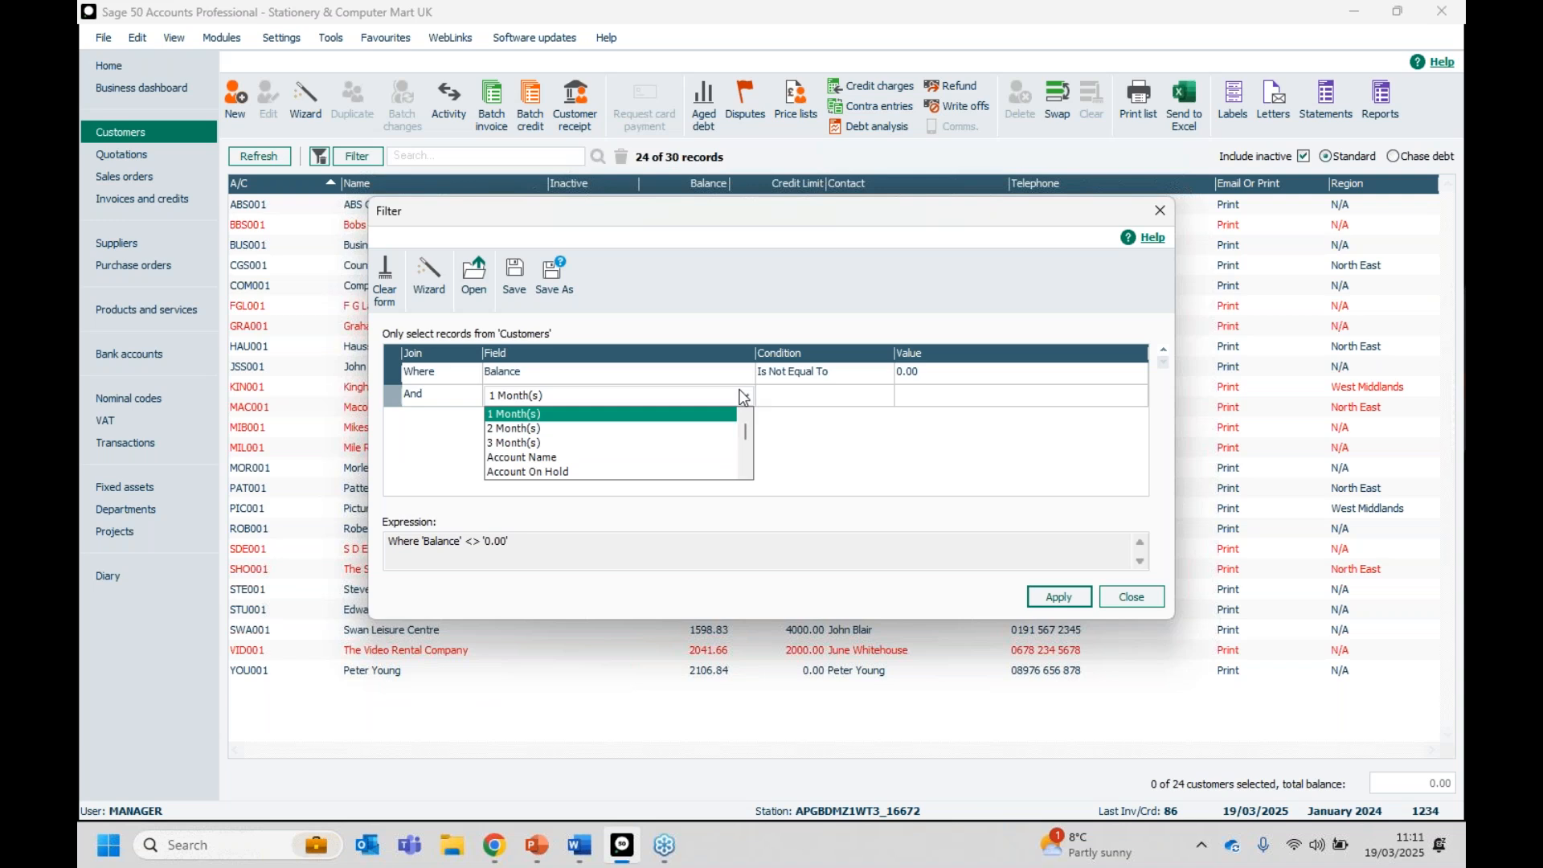
scroll(619, 434, "down", 3)
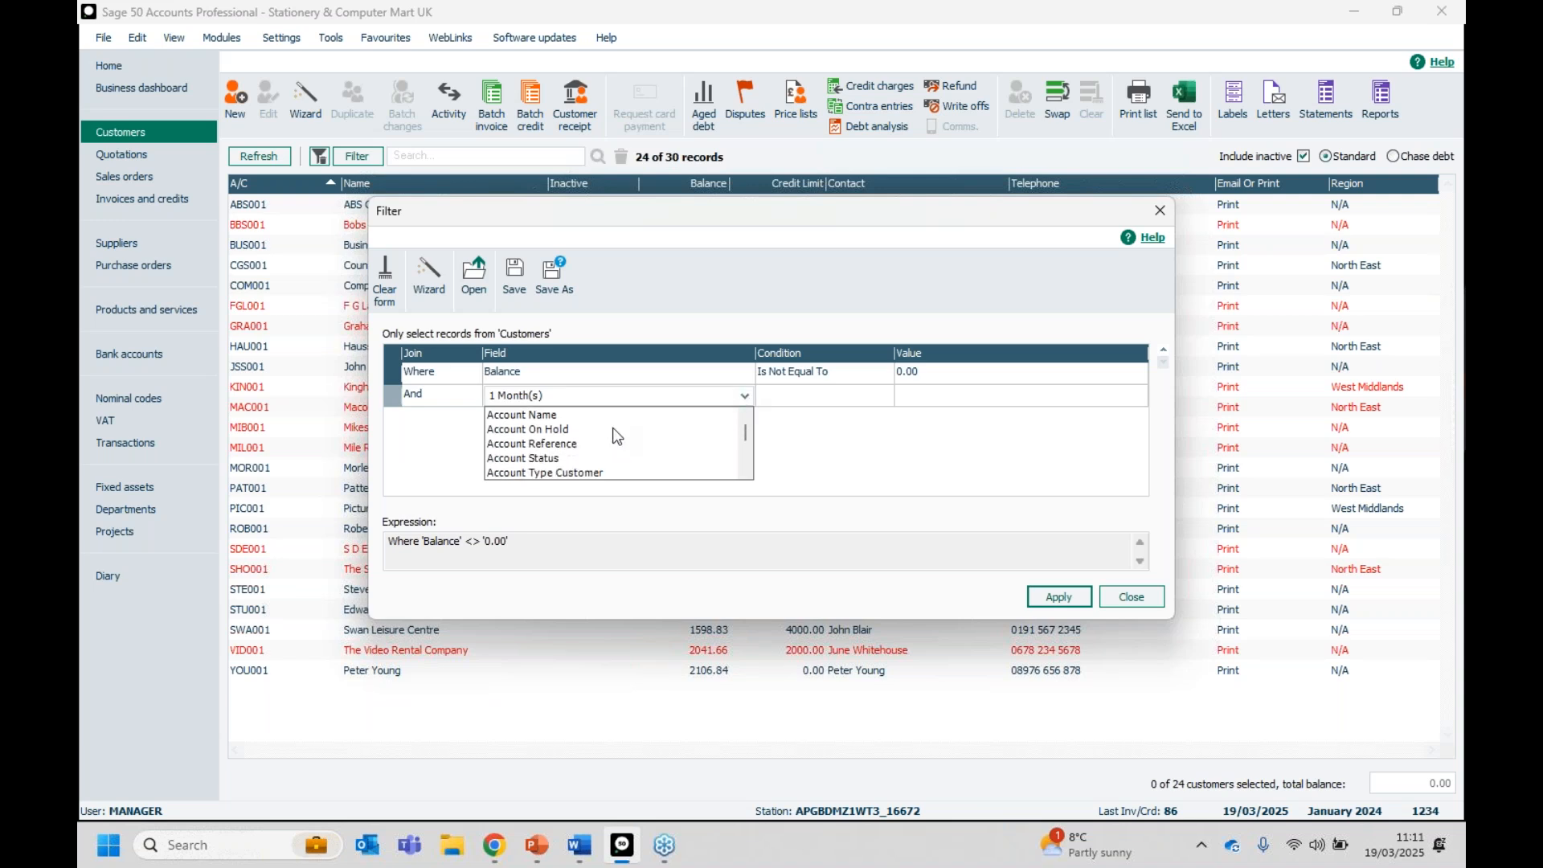
scroll(616, 435, "up", 3)
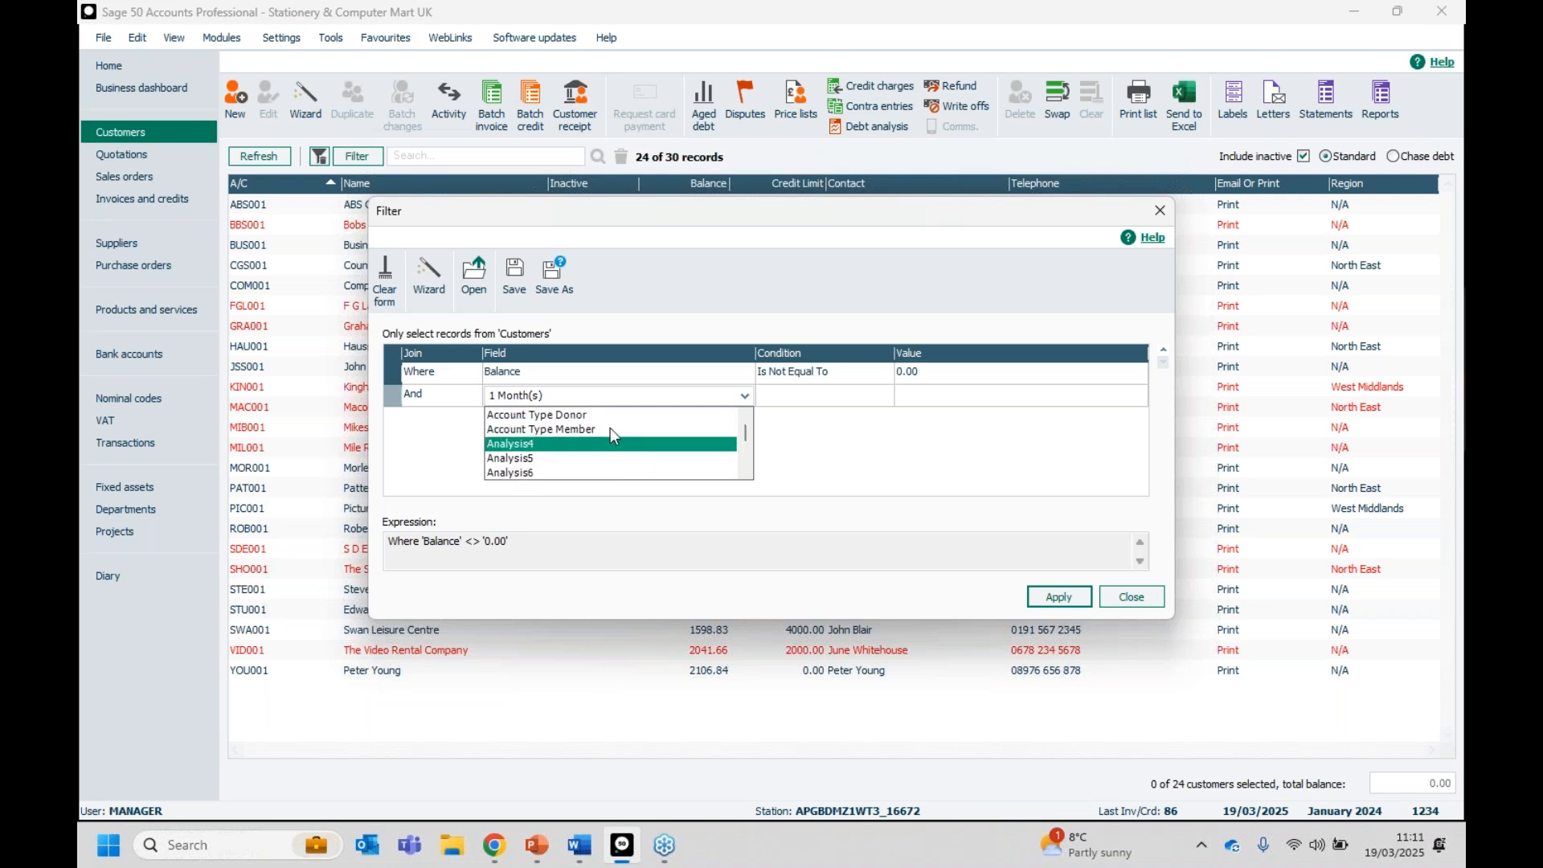
left_click(601, 427)
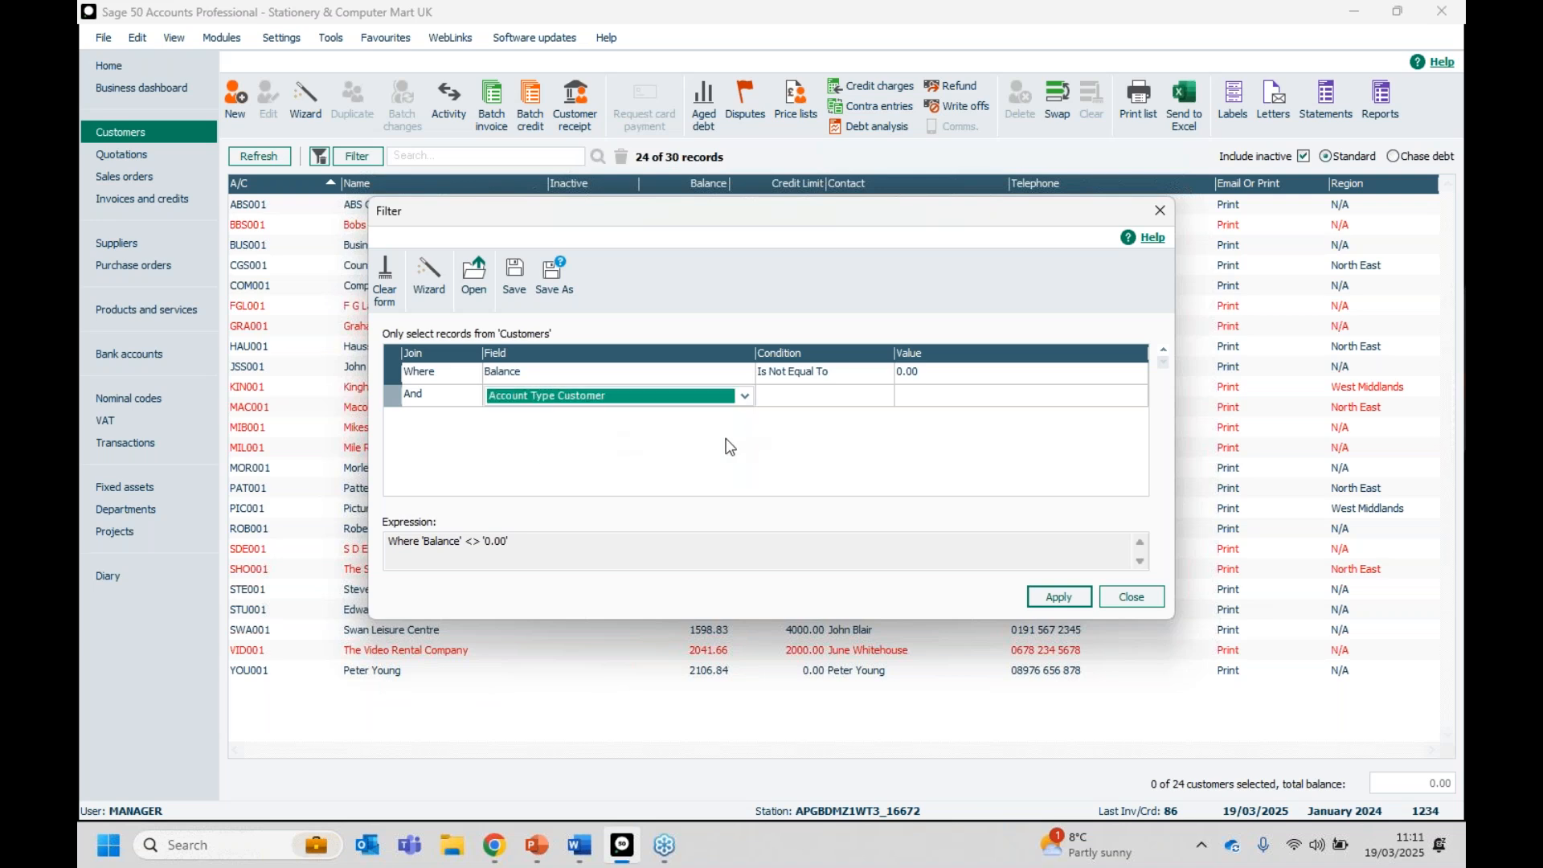
Complete the Account Type Customer condition as Is Equal To Public and start another filter line.
left_click(828, 391)
left_click(899, 395)
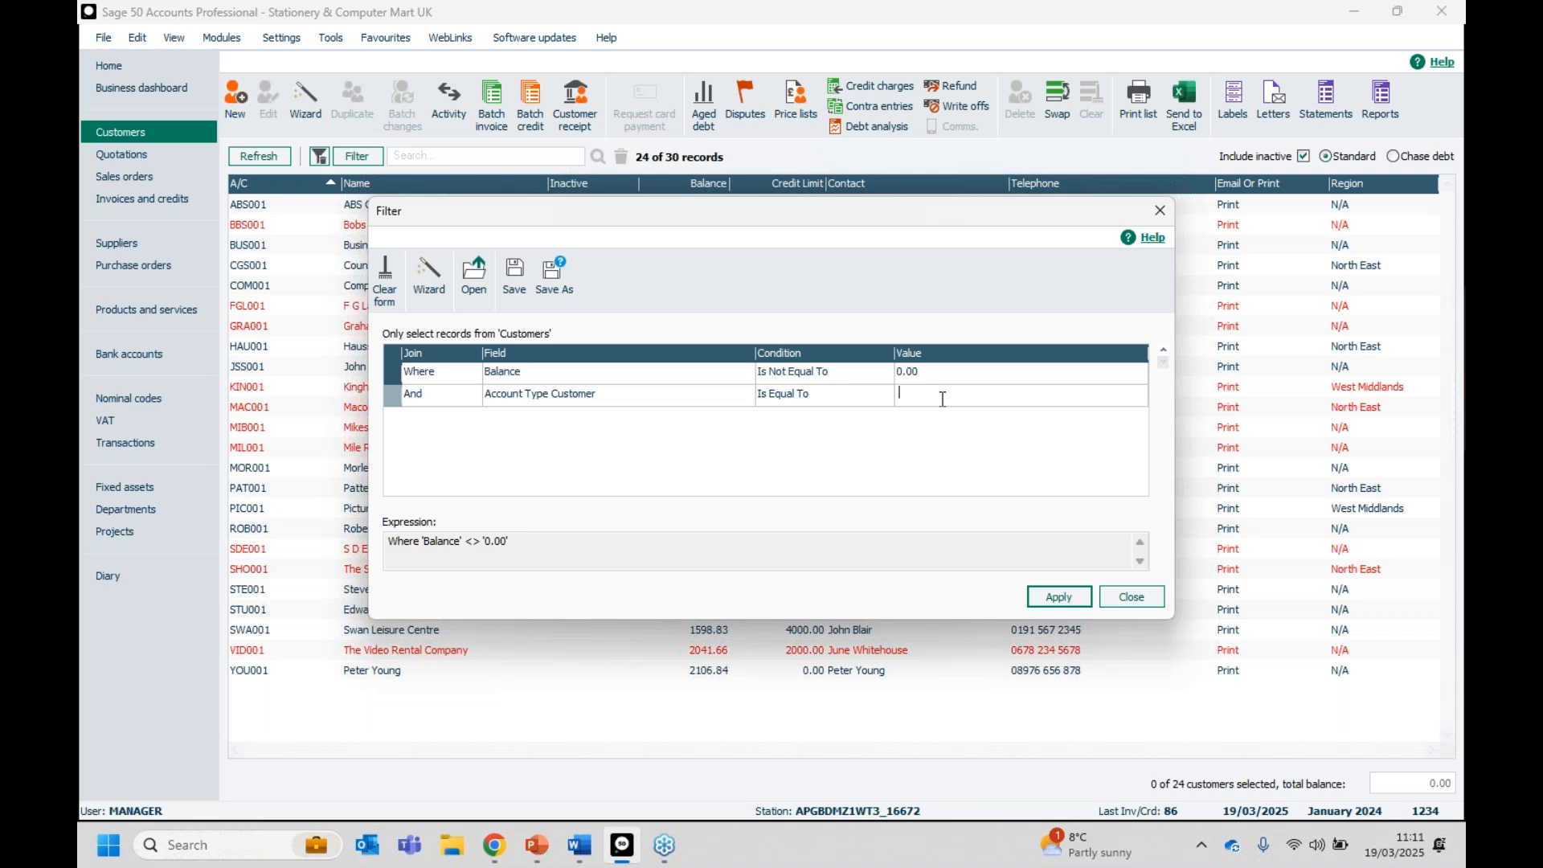
type("Cash")
double_click(924, 402)
type("Public")
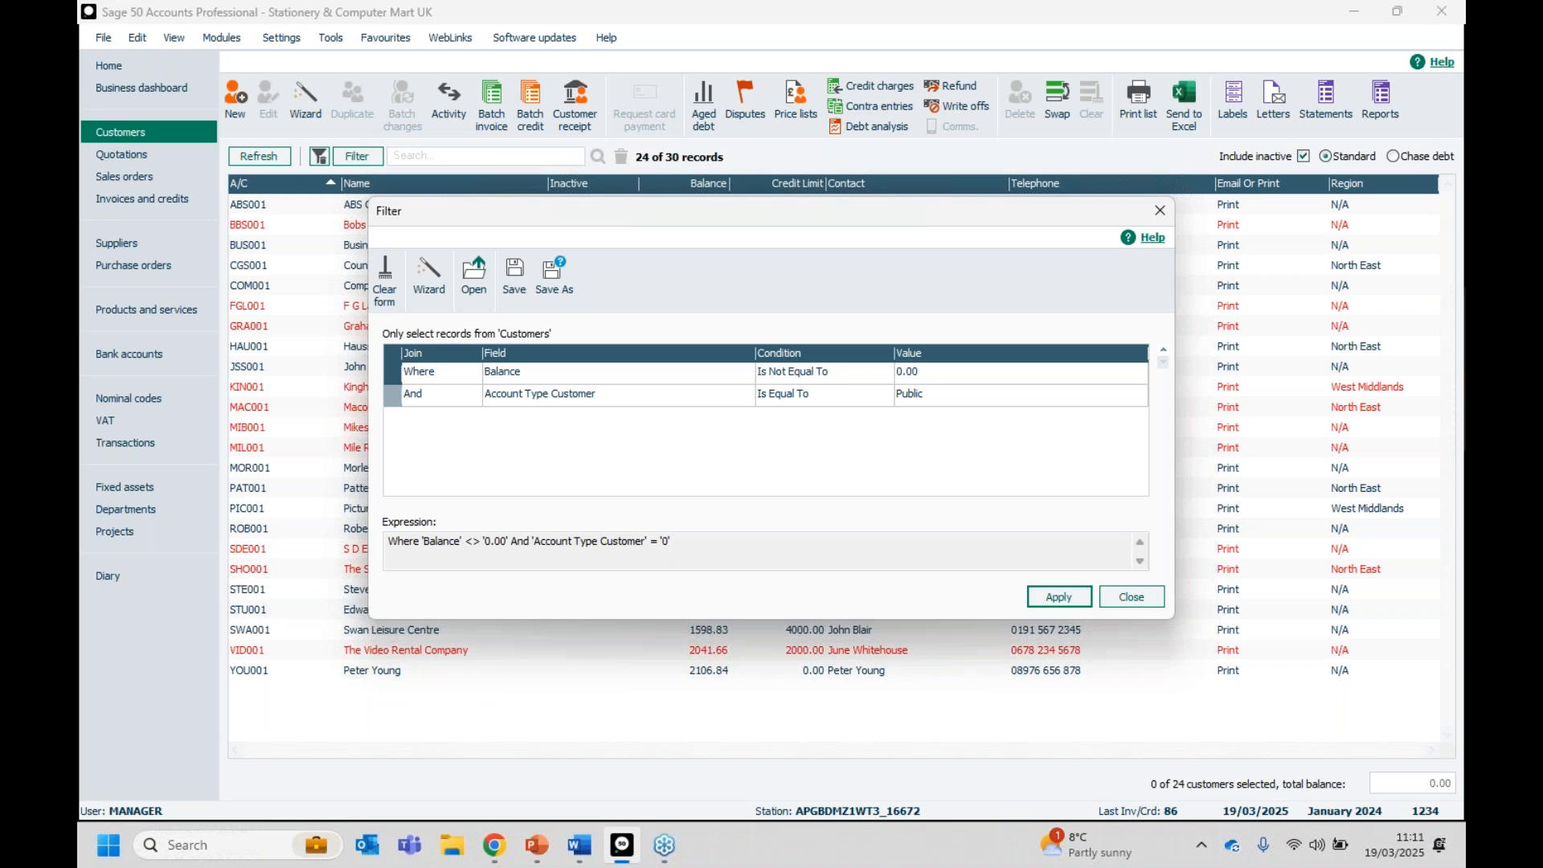
left_click(457, 413)
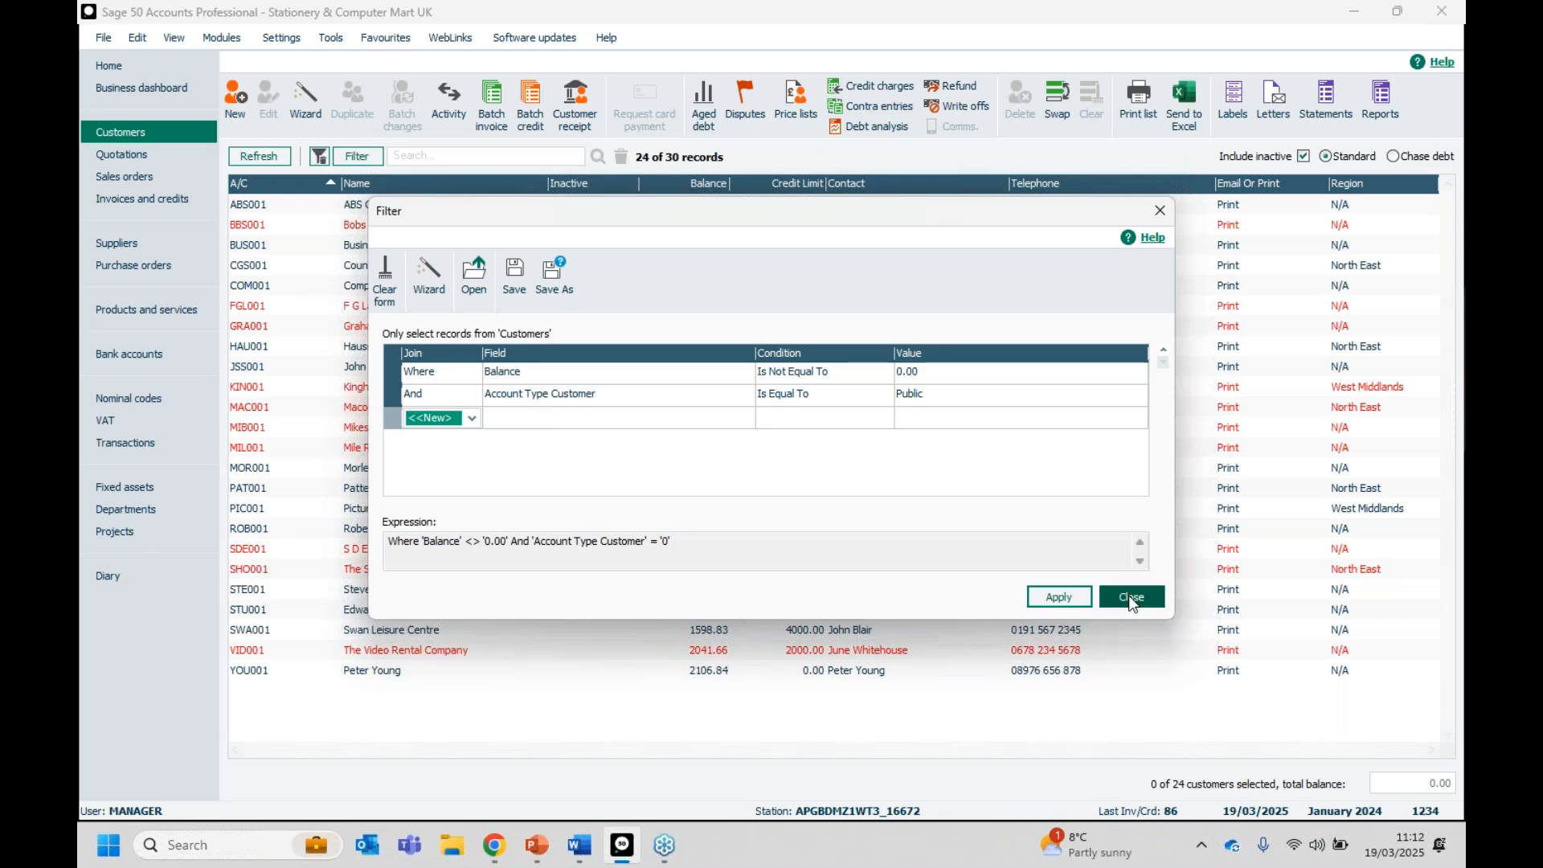
Clear all filter conditions, apply the empty filter to the customer list, and add the Cust. Type column to the list.
left_click(385, 277)
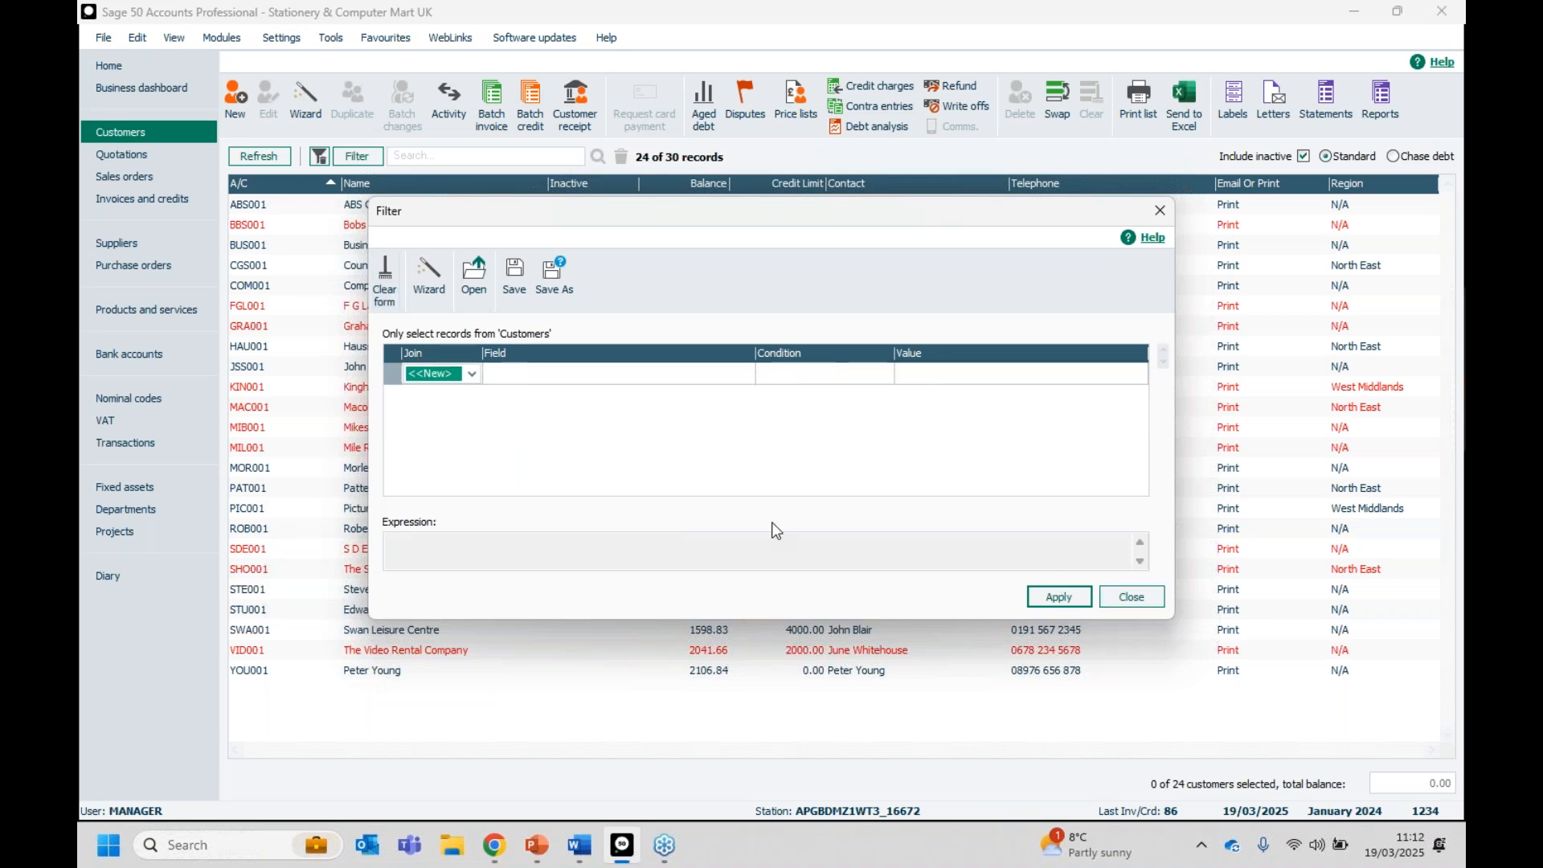
left_click(1058, 596)
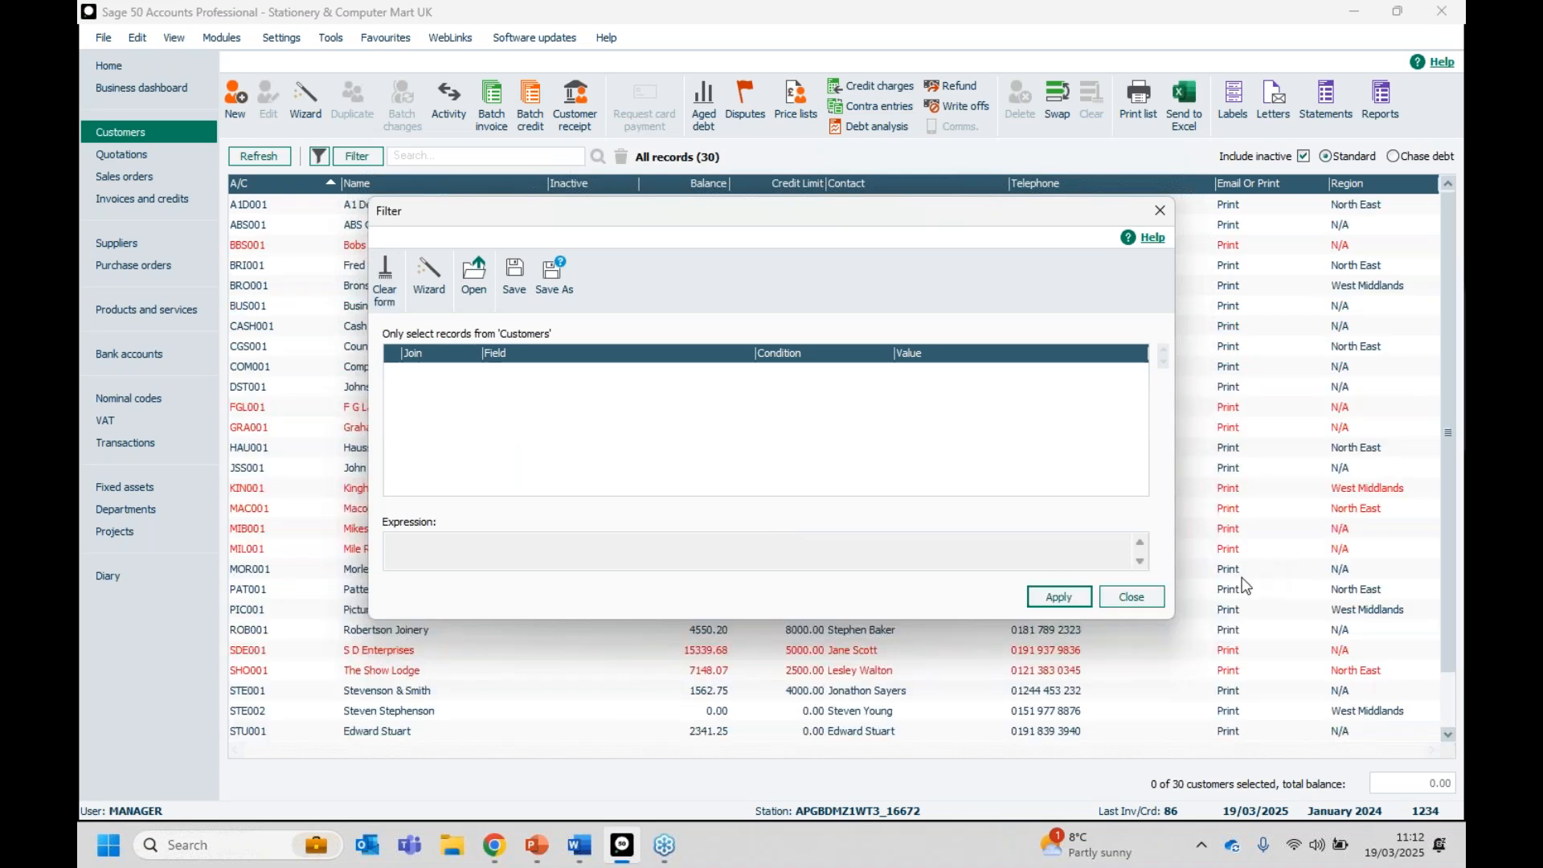
left_click(1131, 596)
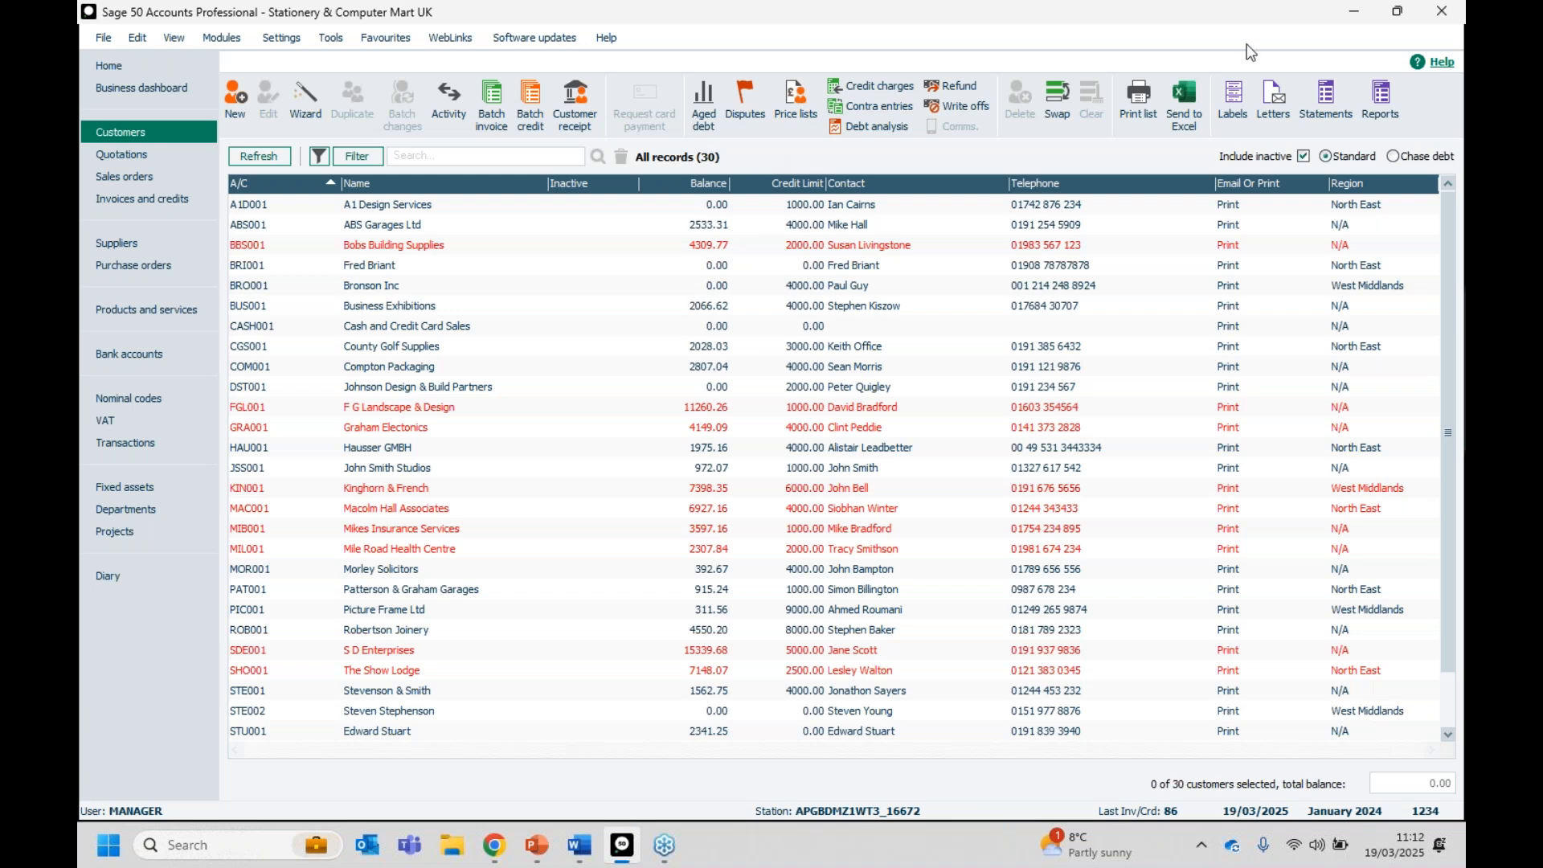
right_click(1253, 189)
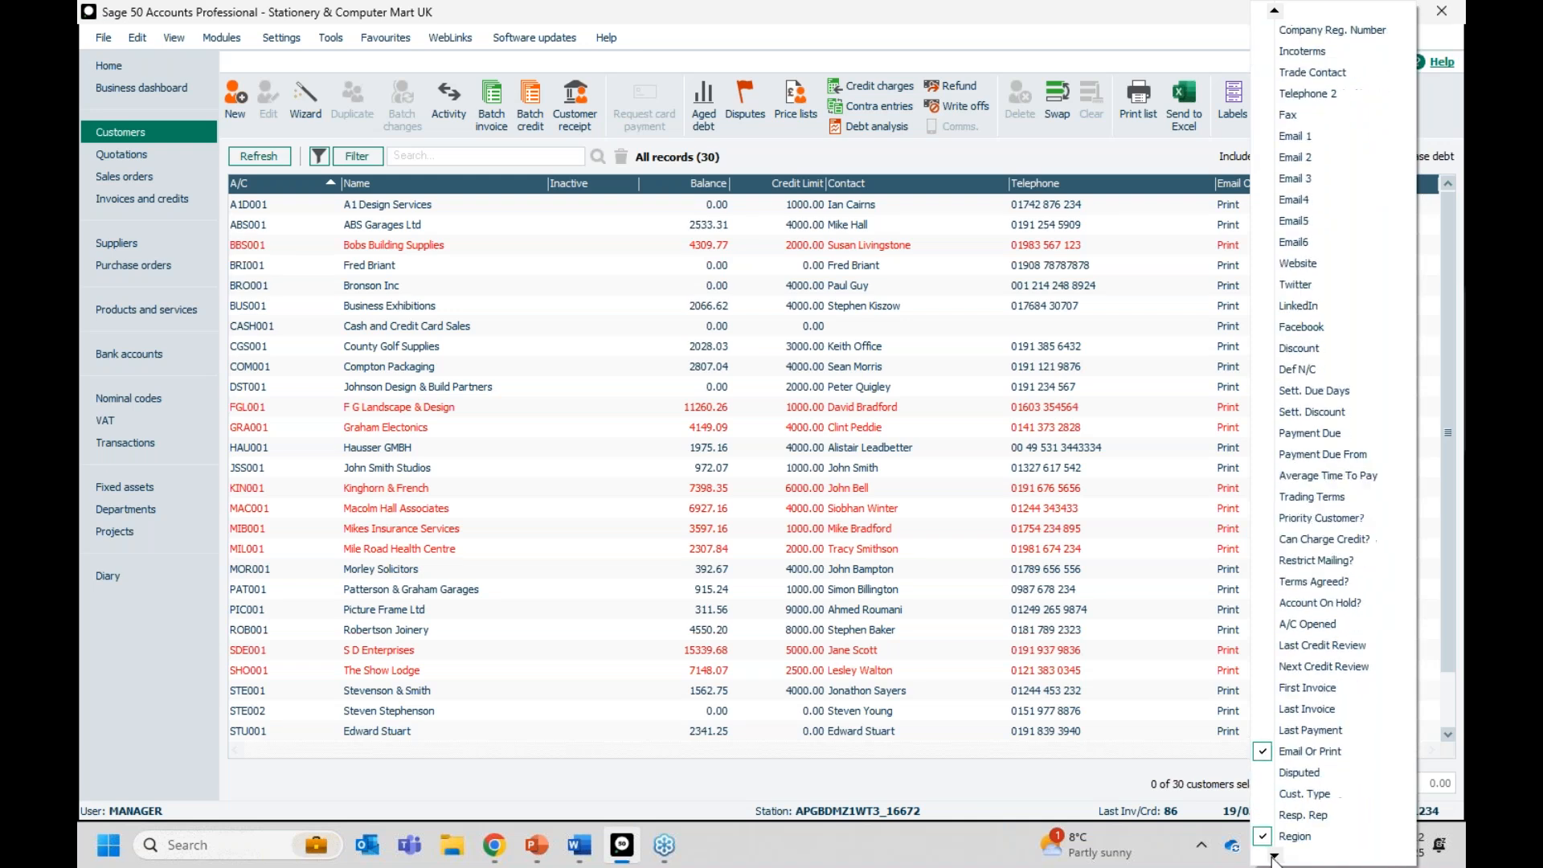
left_click(1325, 730)
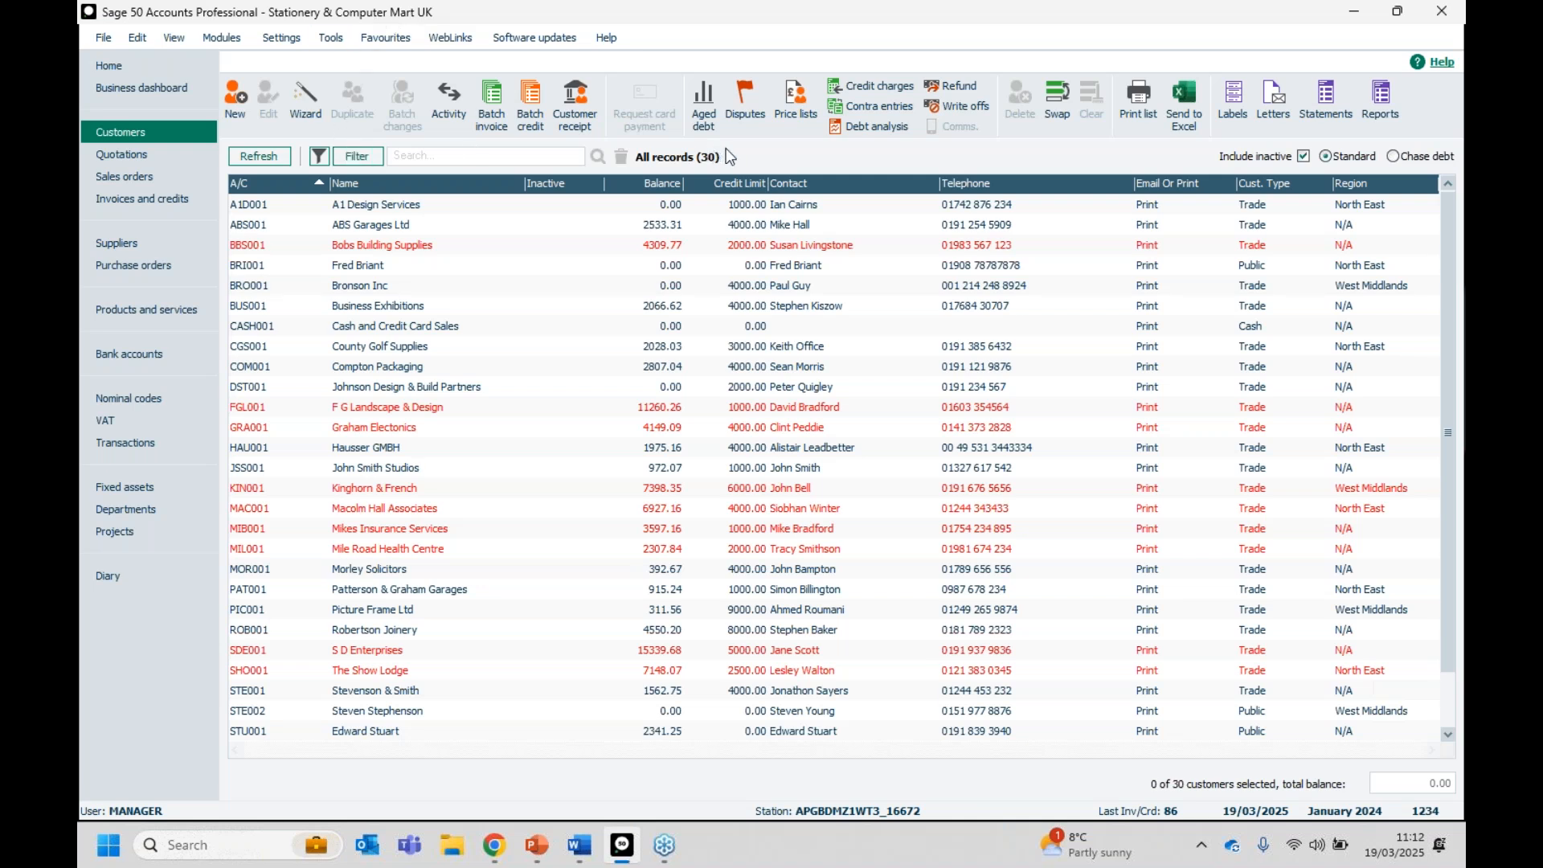
Examine the Custom Fields and Products settings in the Configuration Editor and close it without saving changes.
left_click(280, 38)
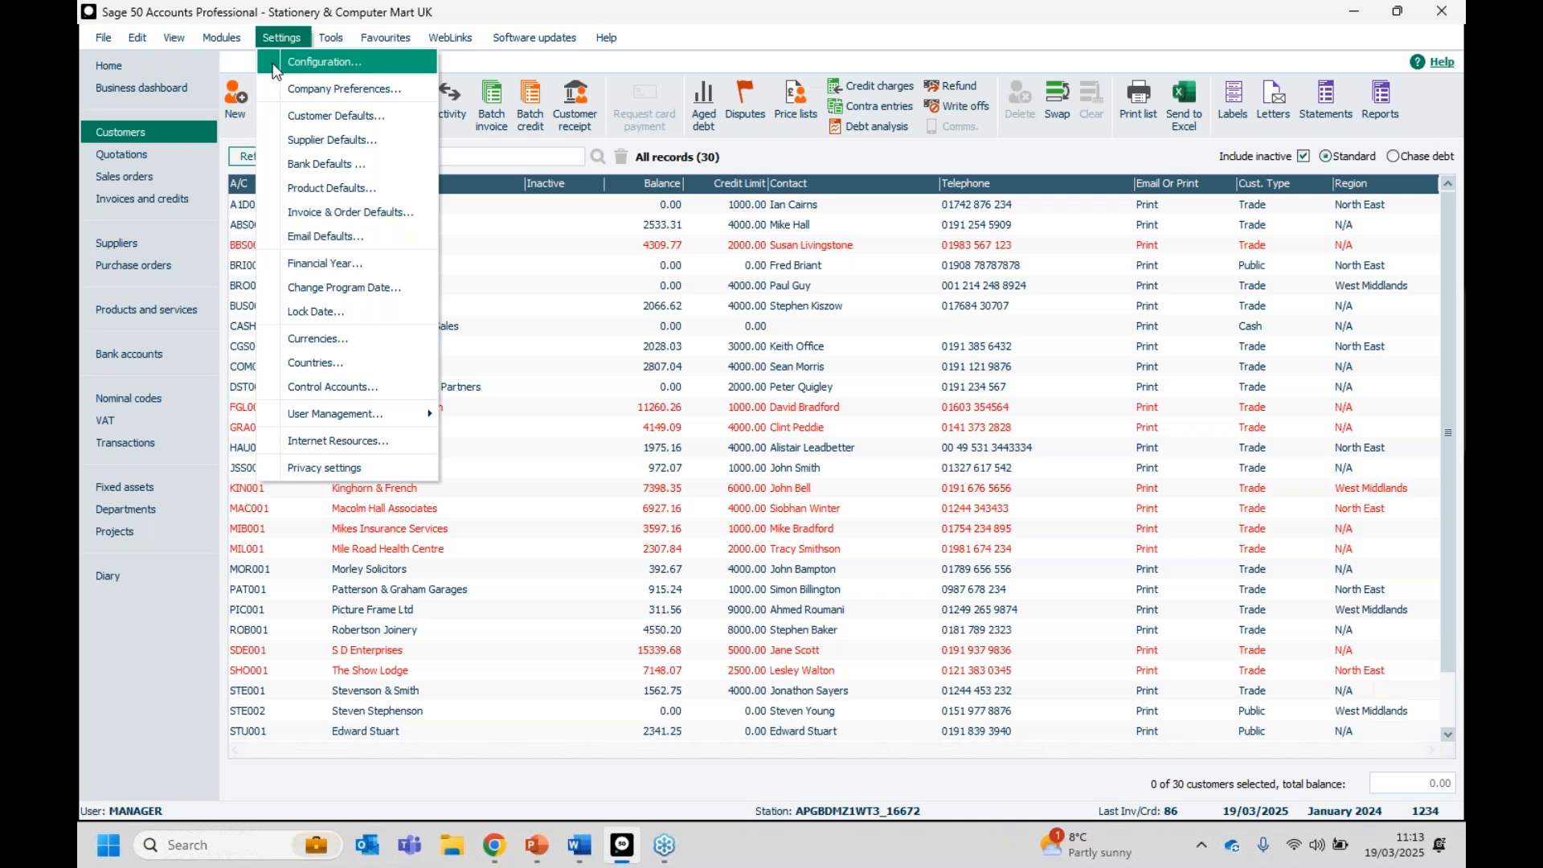
left_click(276, 71)
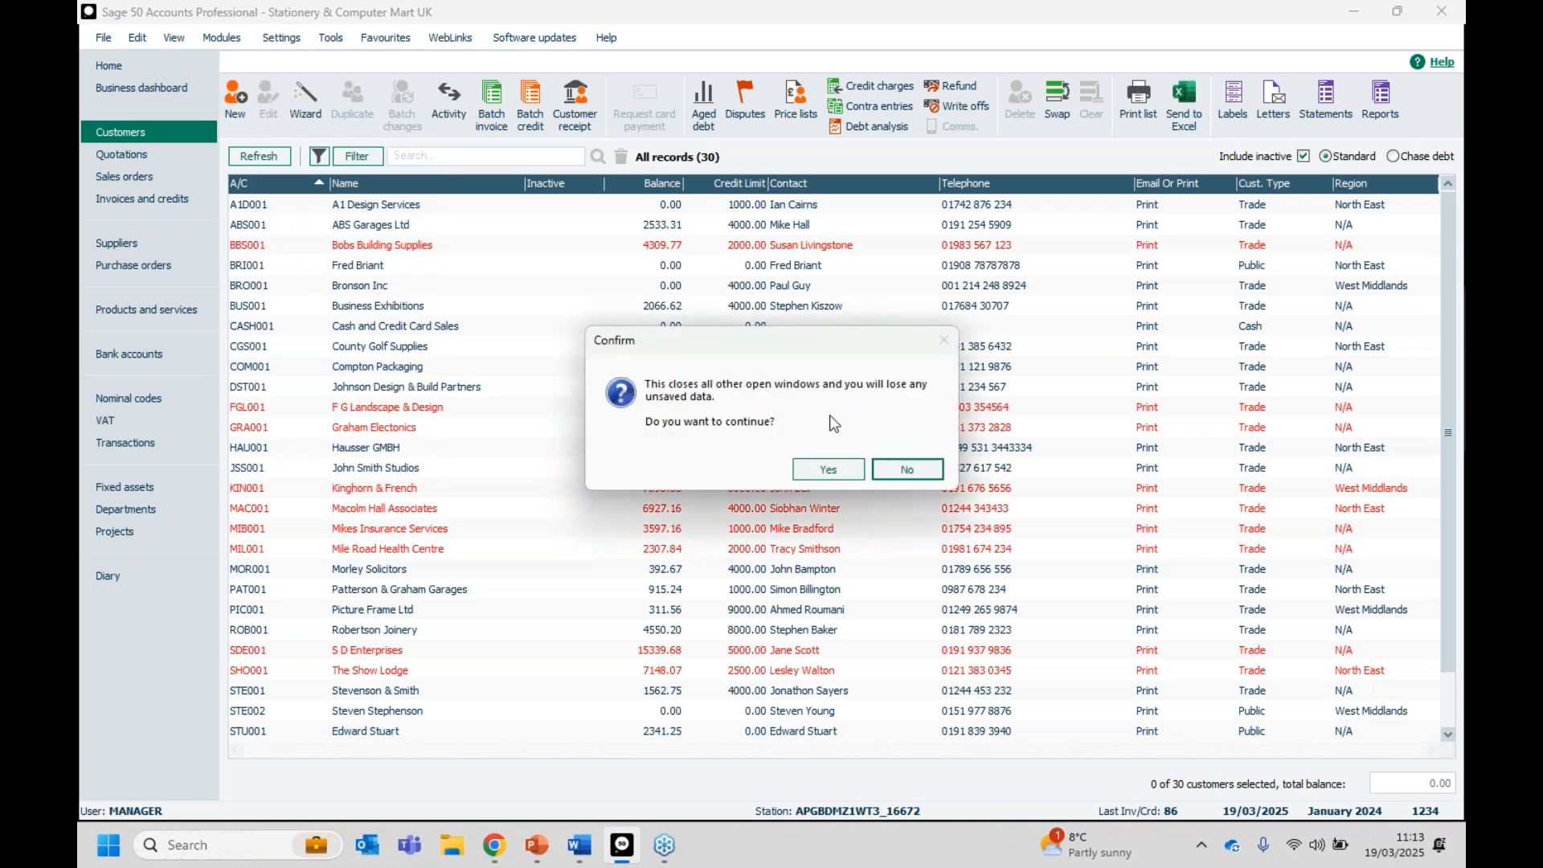
left_click(828, 468)
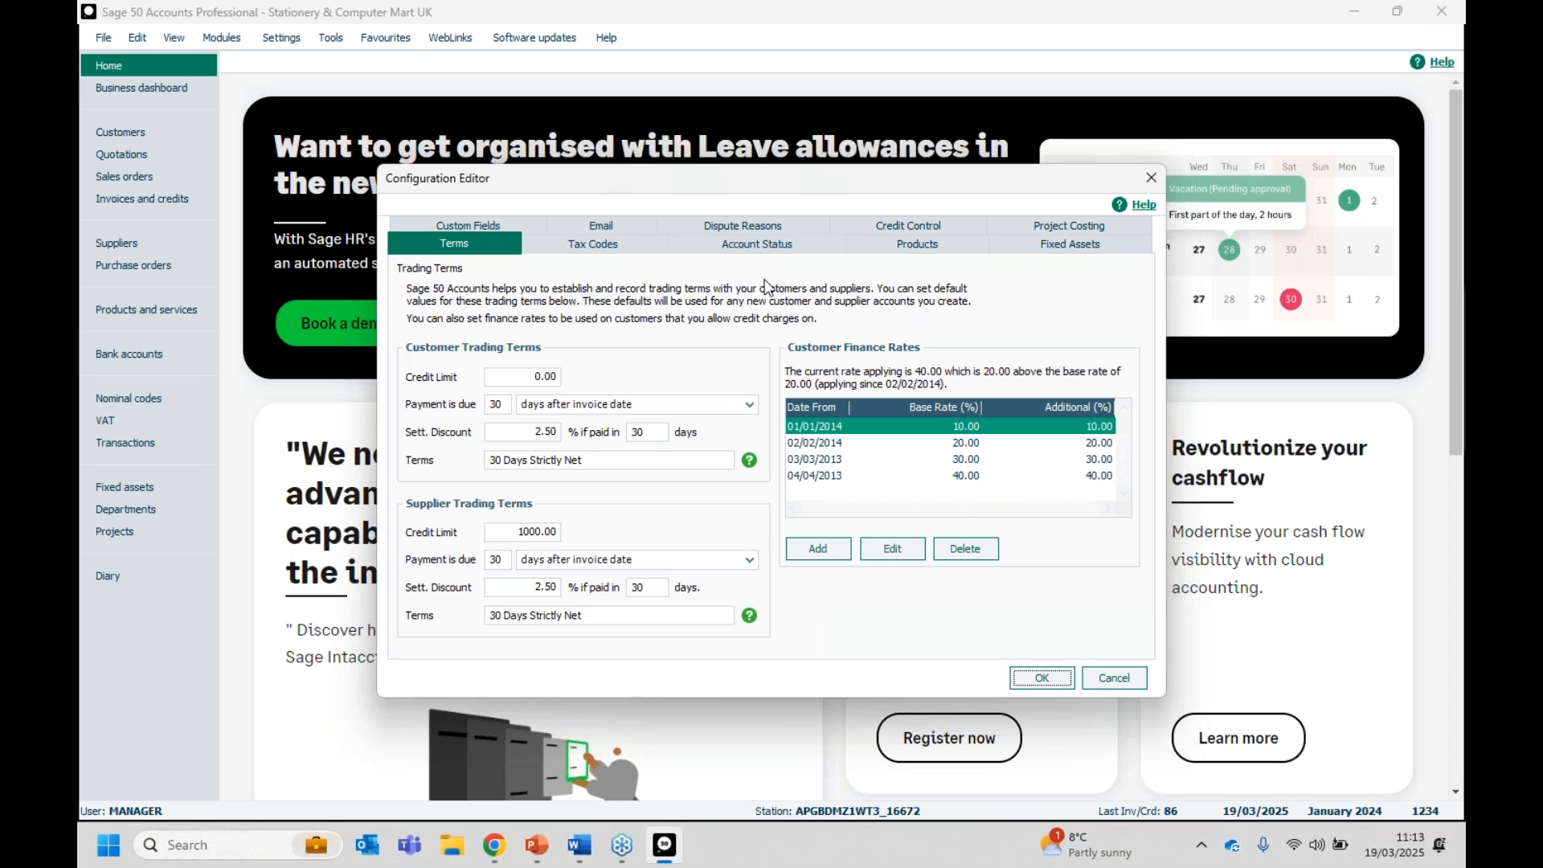
left_click(470, 229)
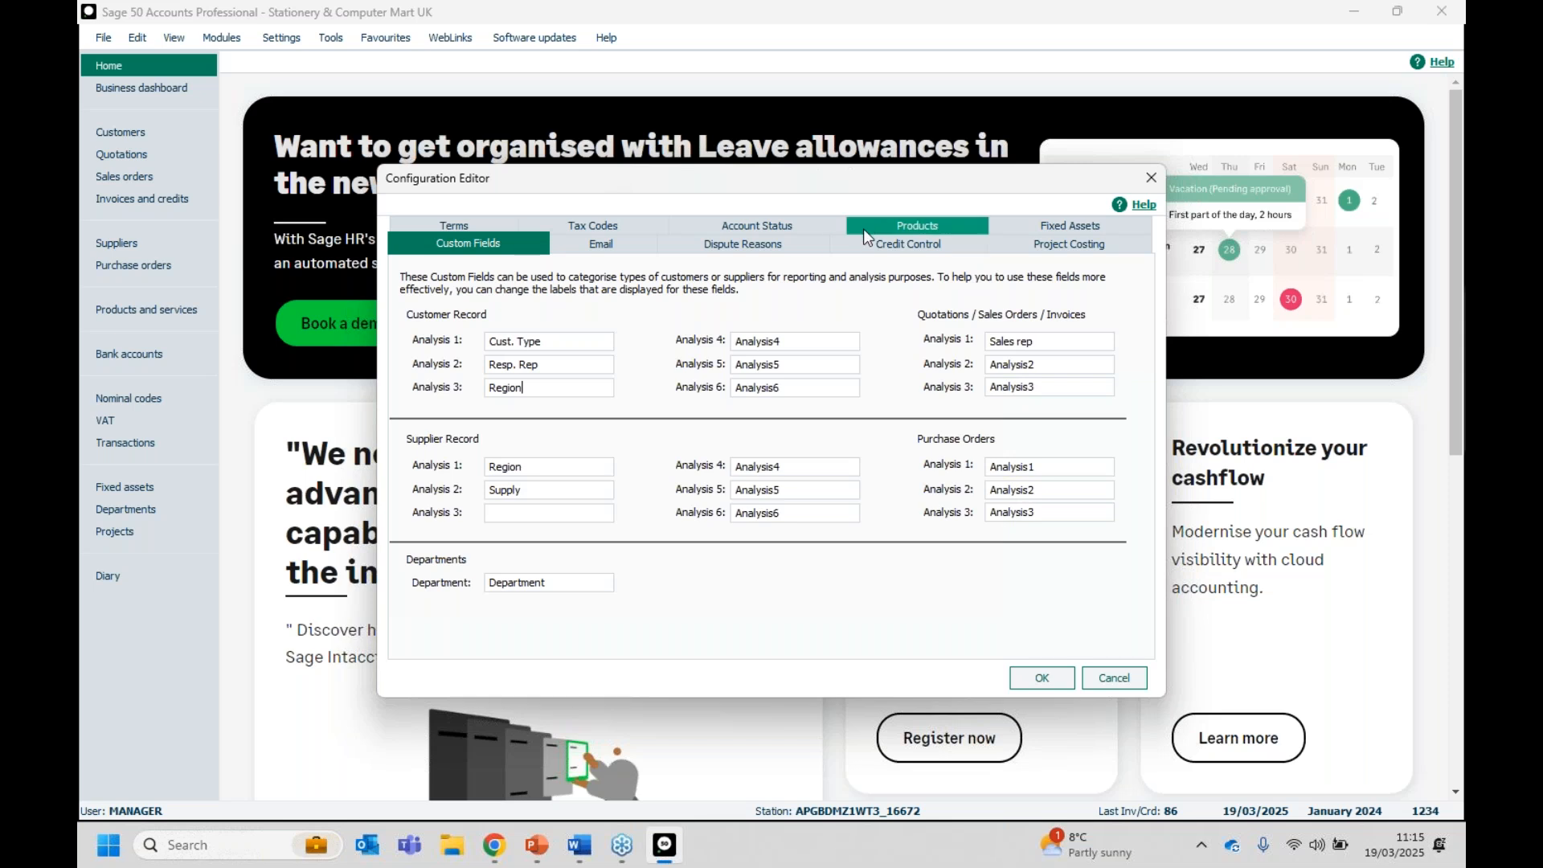
left_click(918, 227)
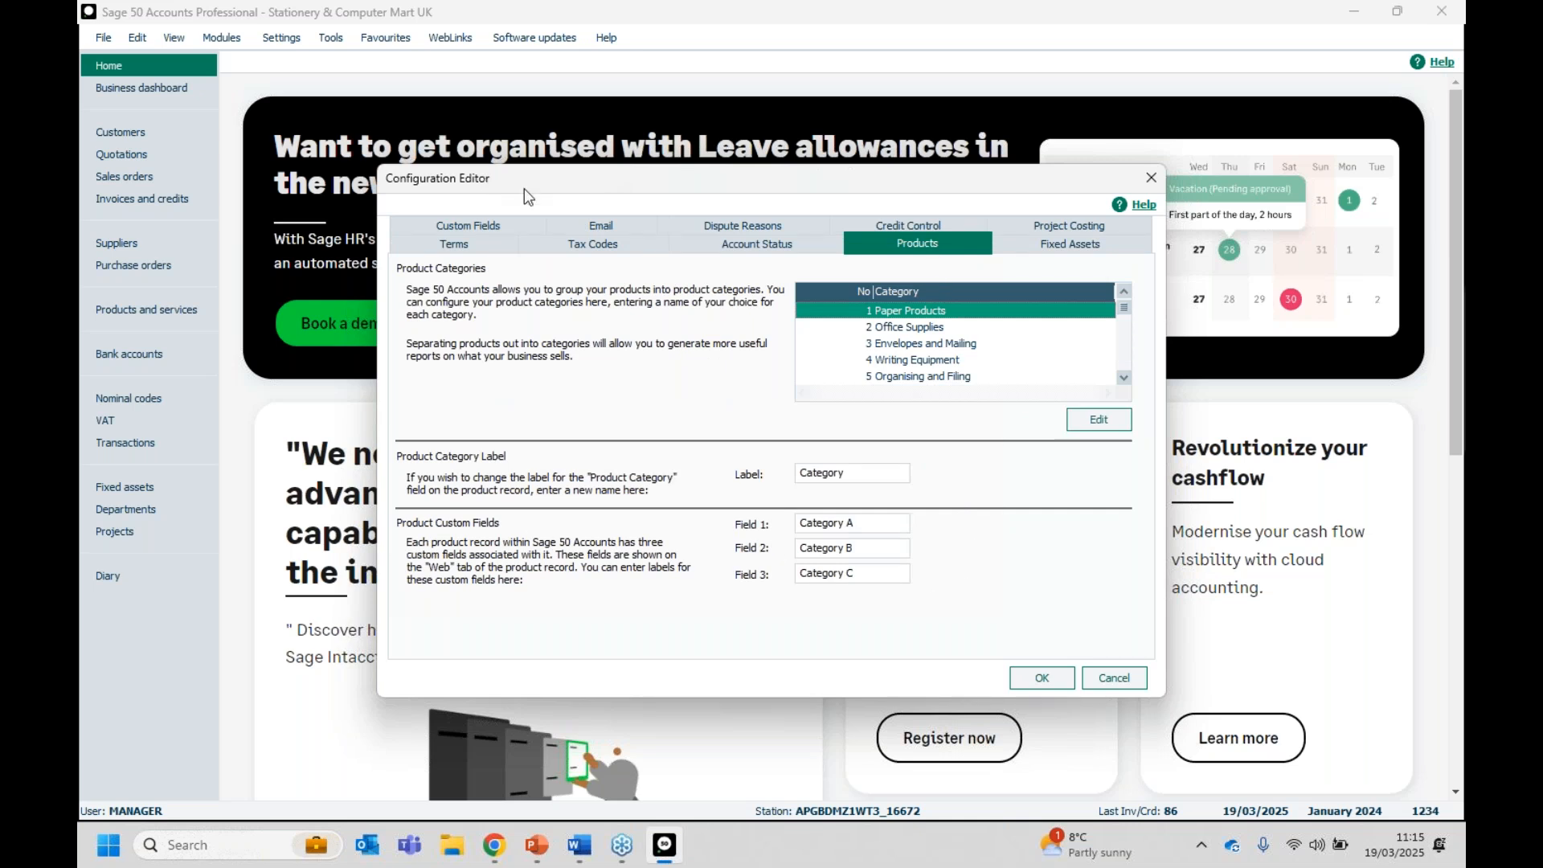
left_click(495, 232)
left_click(540, 344)
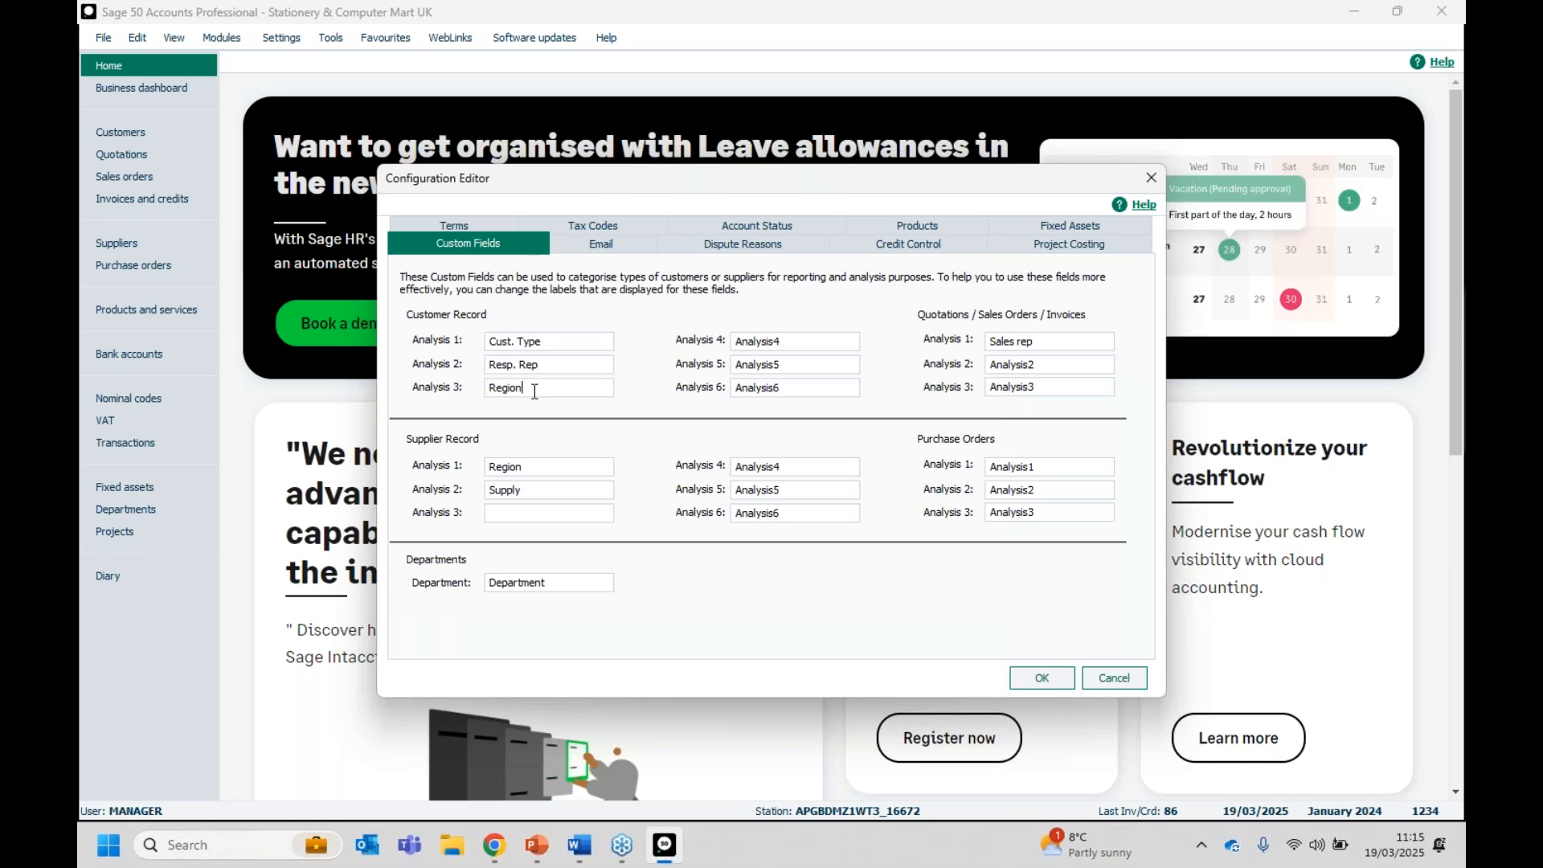
left_click(1120, 683)
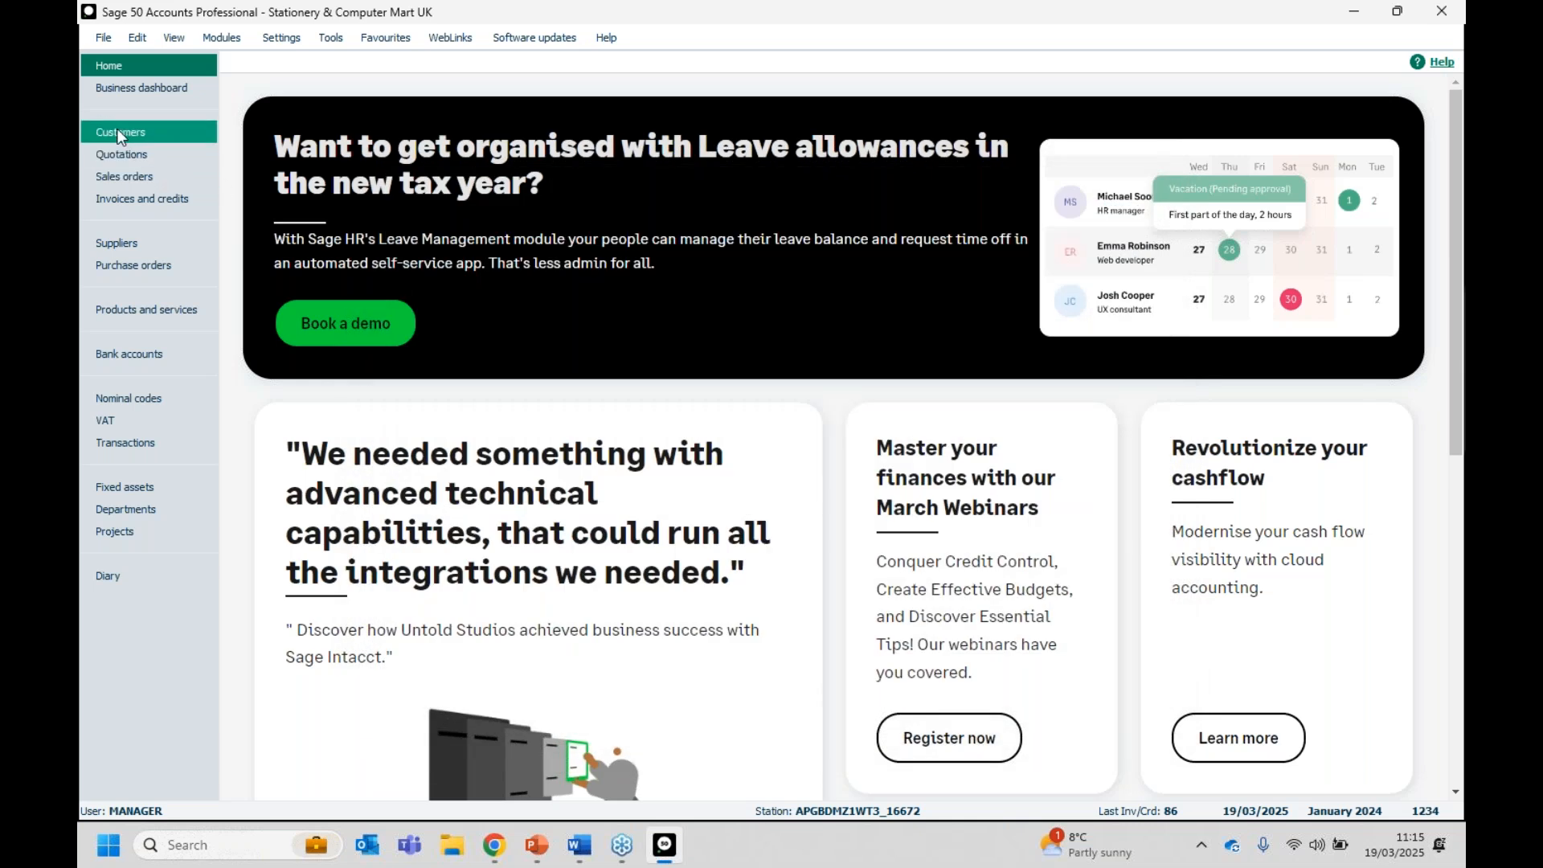
Return to the customer list, open its filter and start a Where condition on the Region field.
left_click(119, 135)
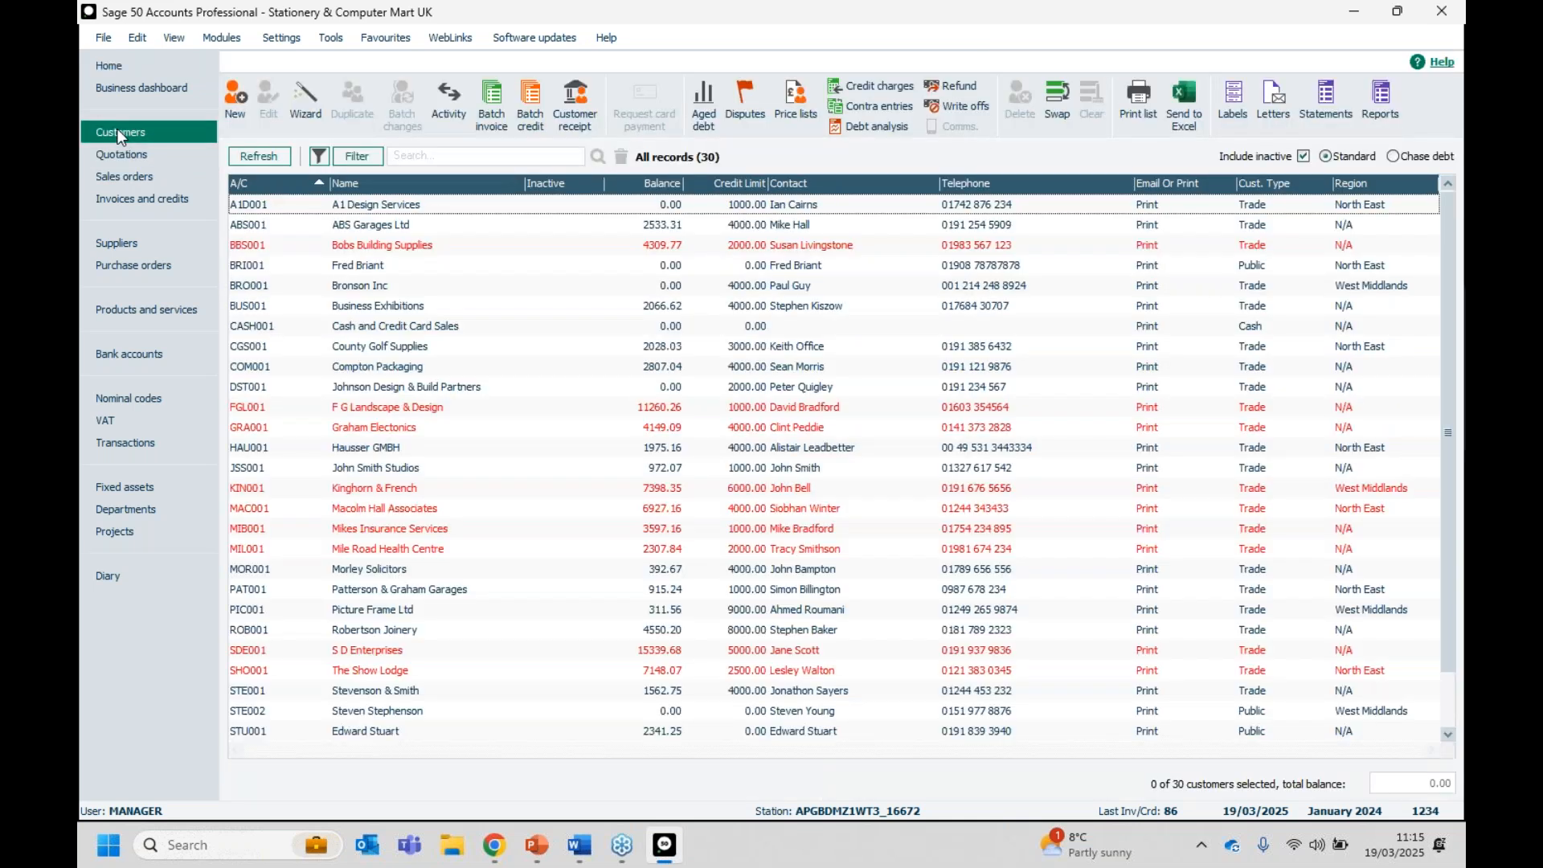
left_click(351, 156)
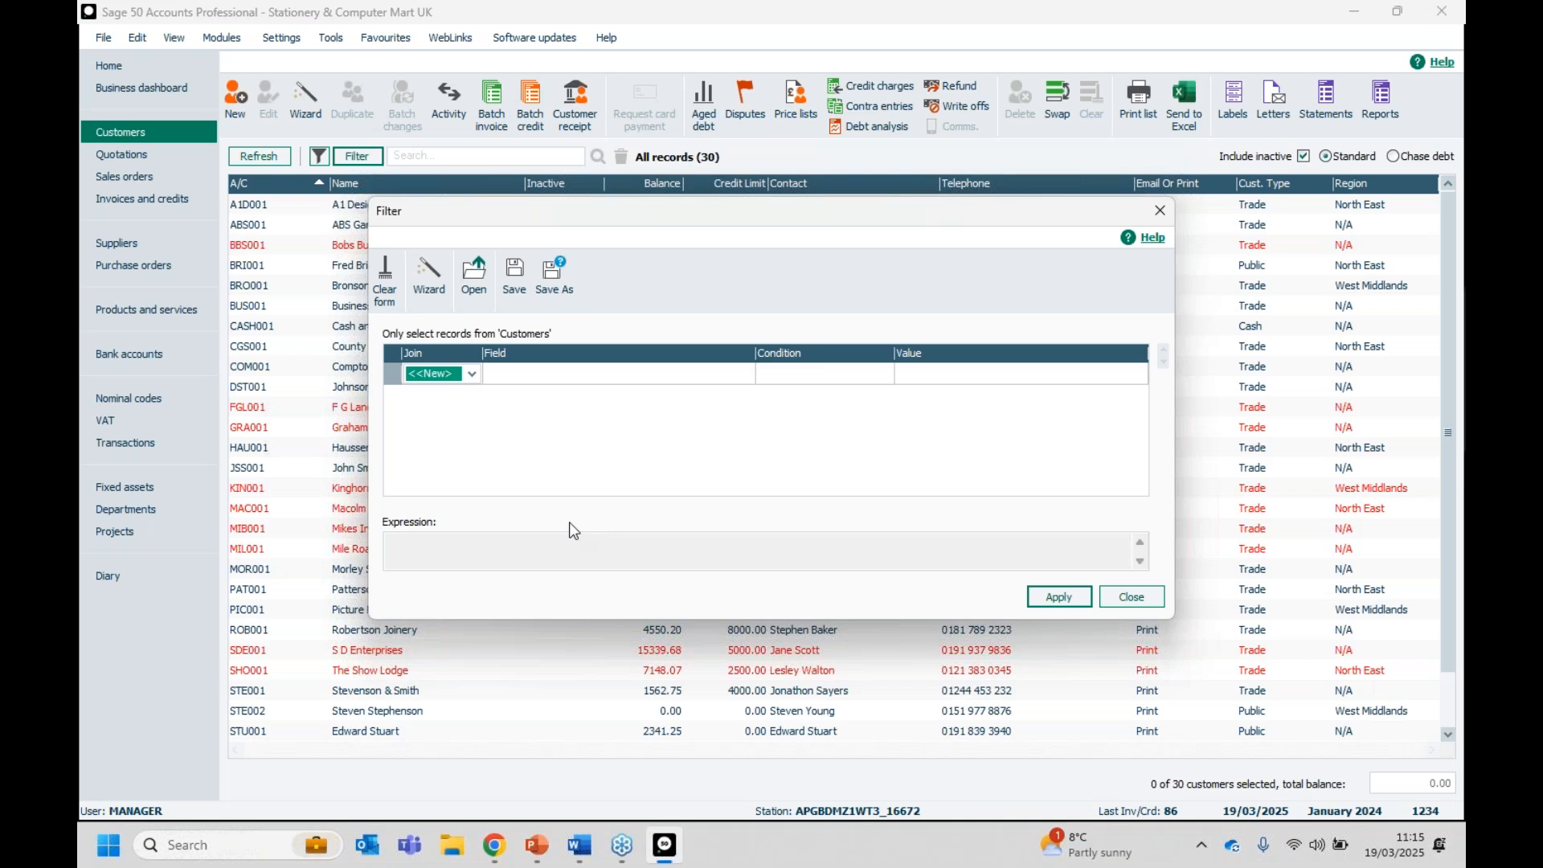
left_click(476, 374)
left_click(438, 409)
left_click(649, 370)
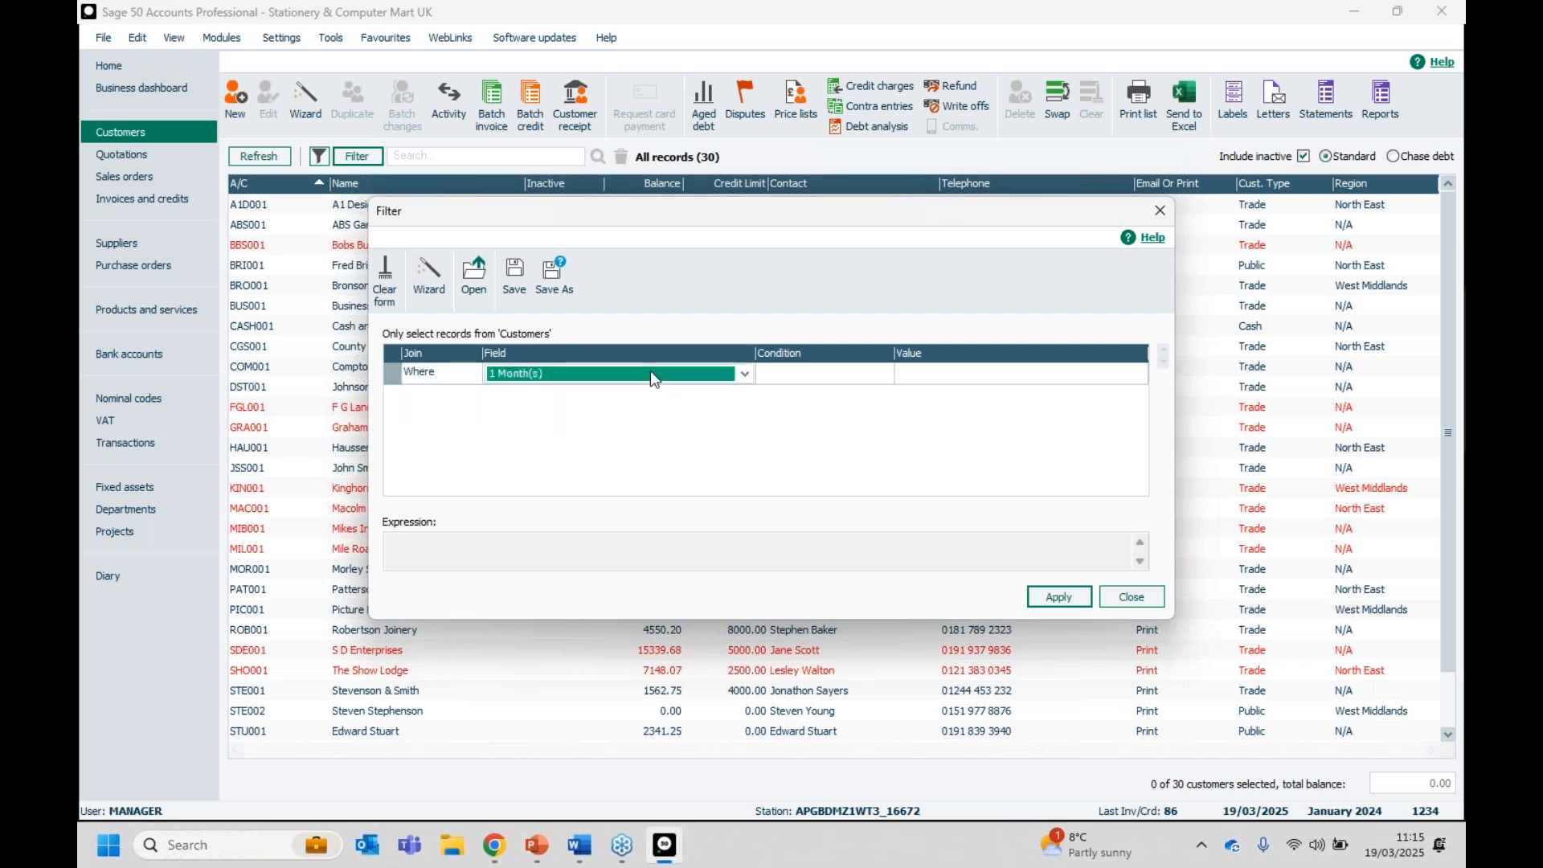
left_click(745, 373)
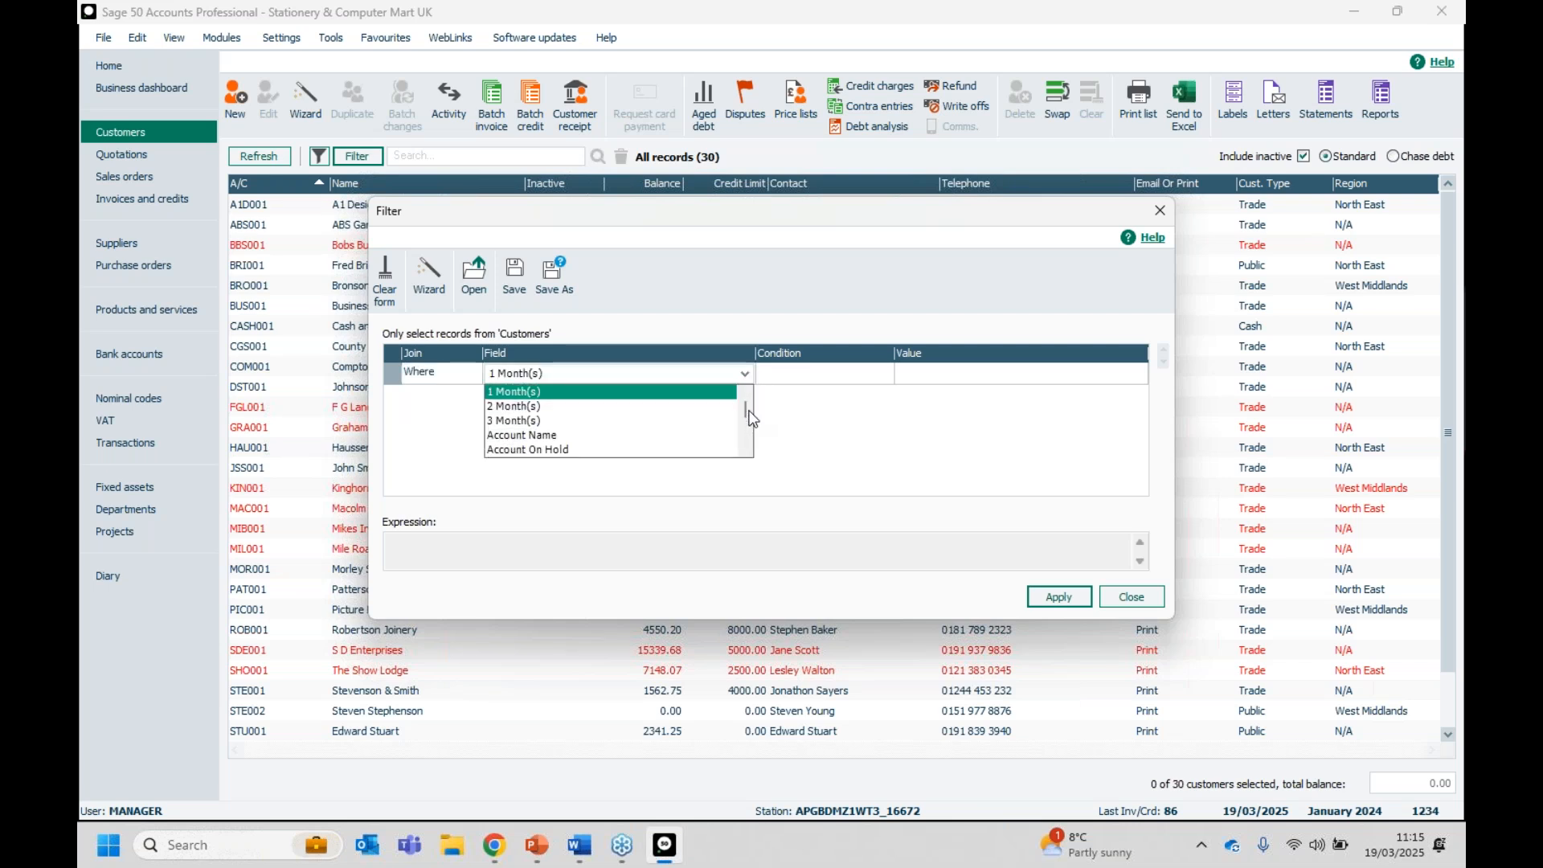
key("r")
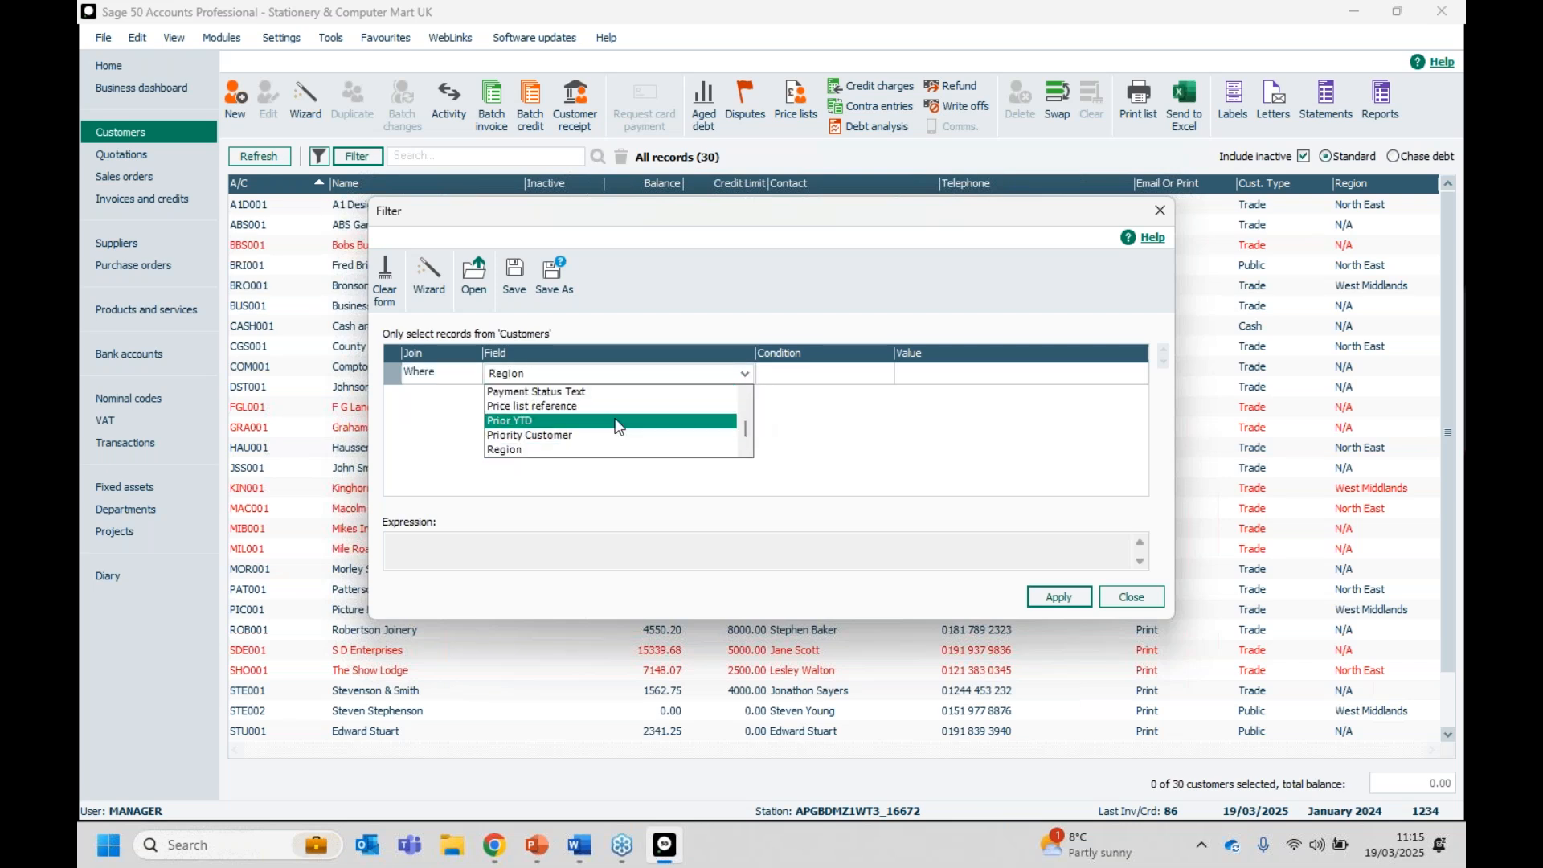
left_click(552, 449)
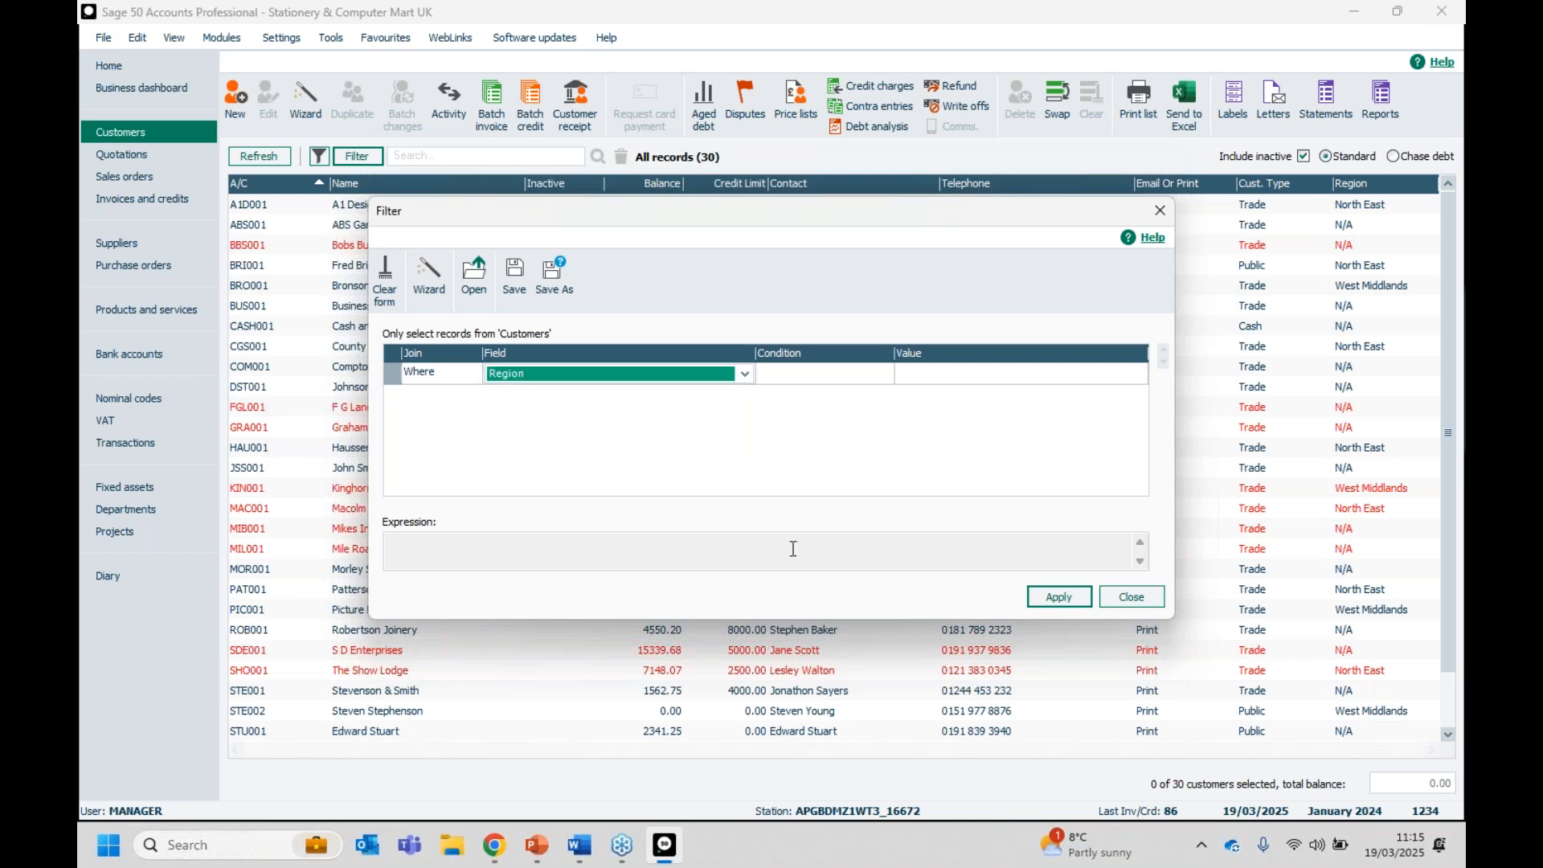
Complete the Region condition as Is Equal To North East, apply it to the customer list and close the filter.
left_click(811, 387)
left_click(877, 373)
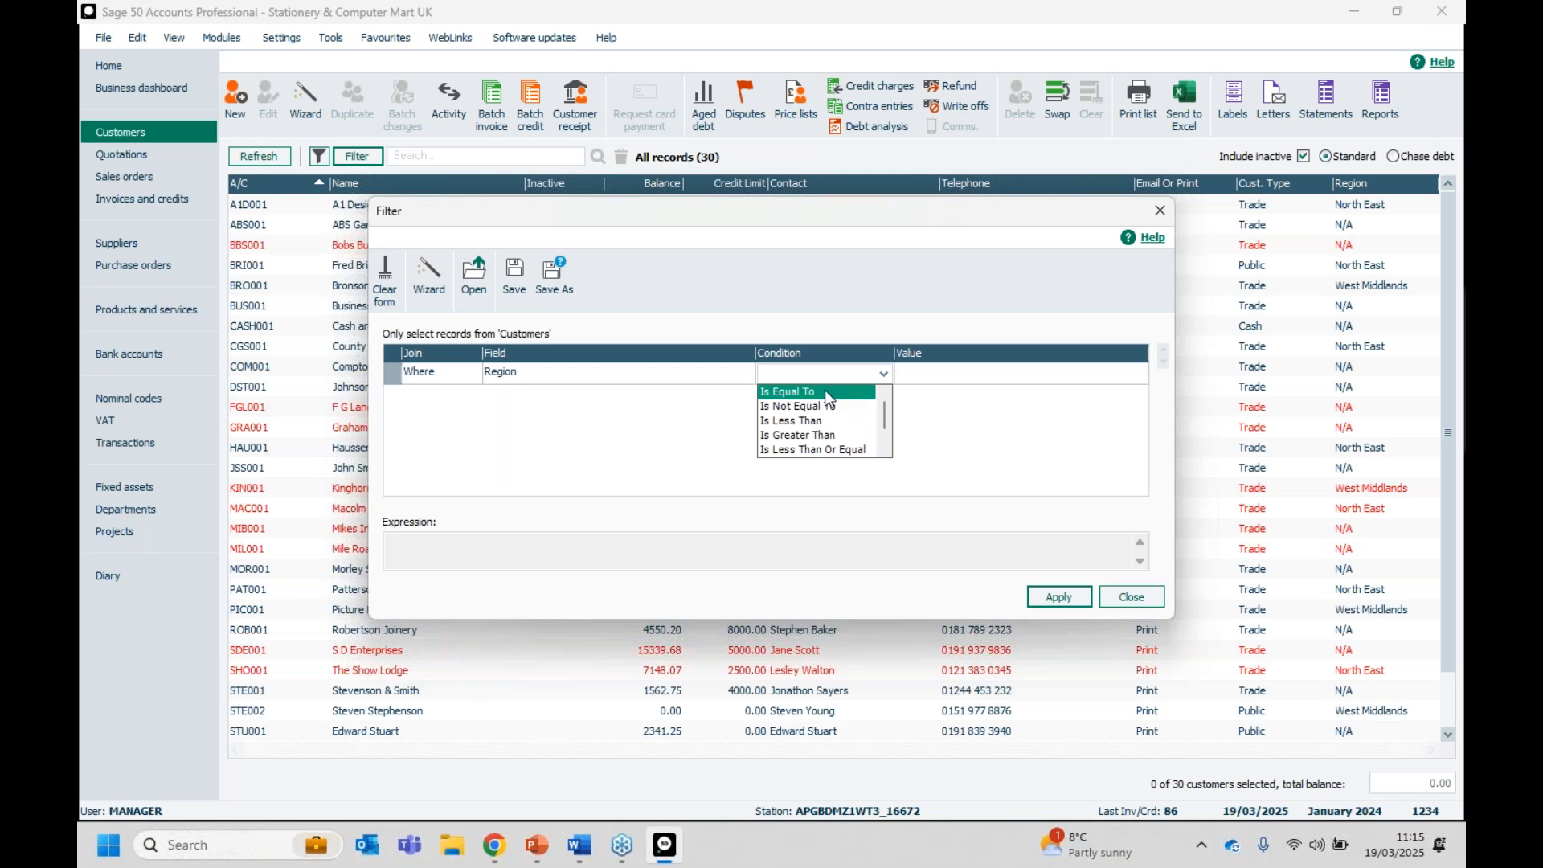
left_click(825, 393)
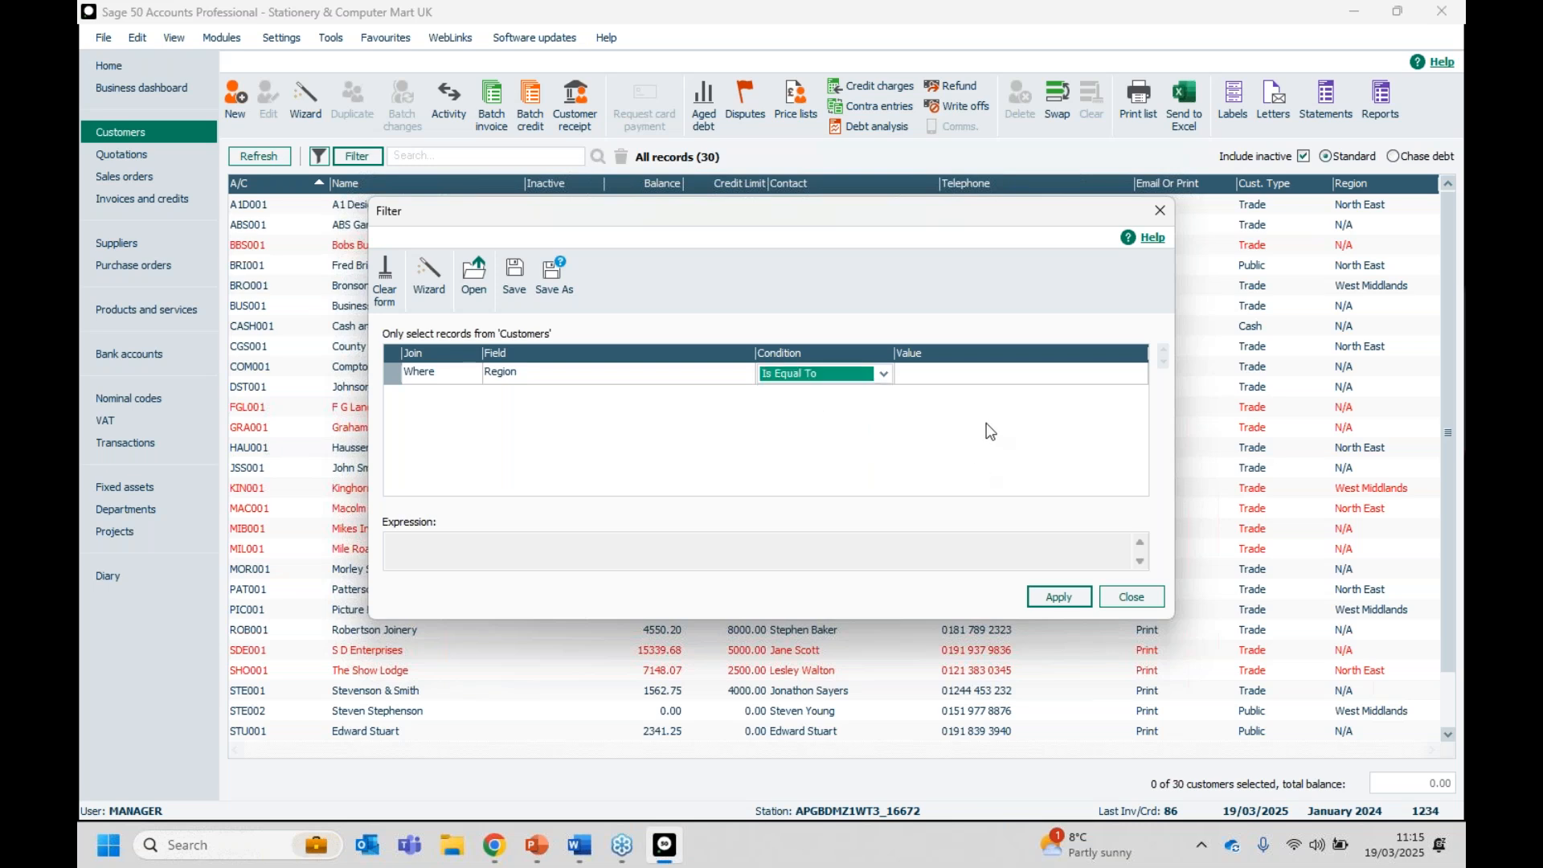
left_click(929, 374)
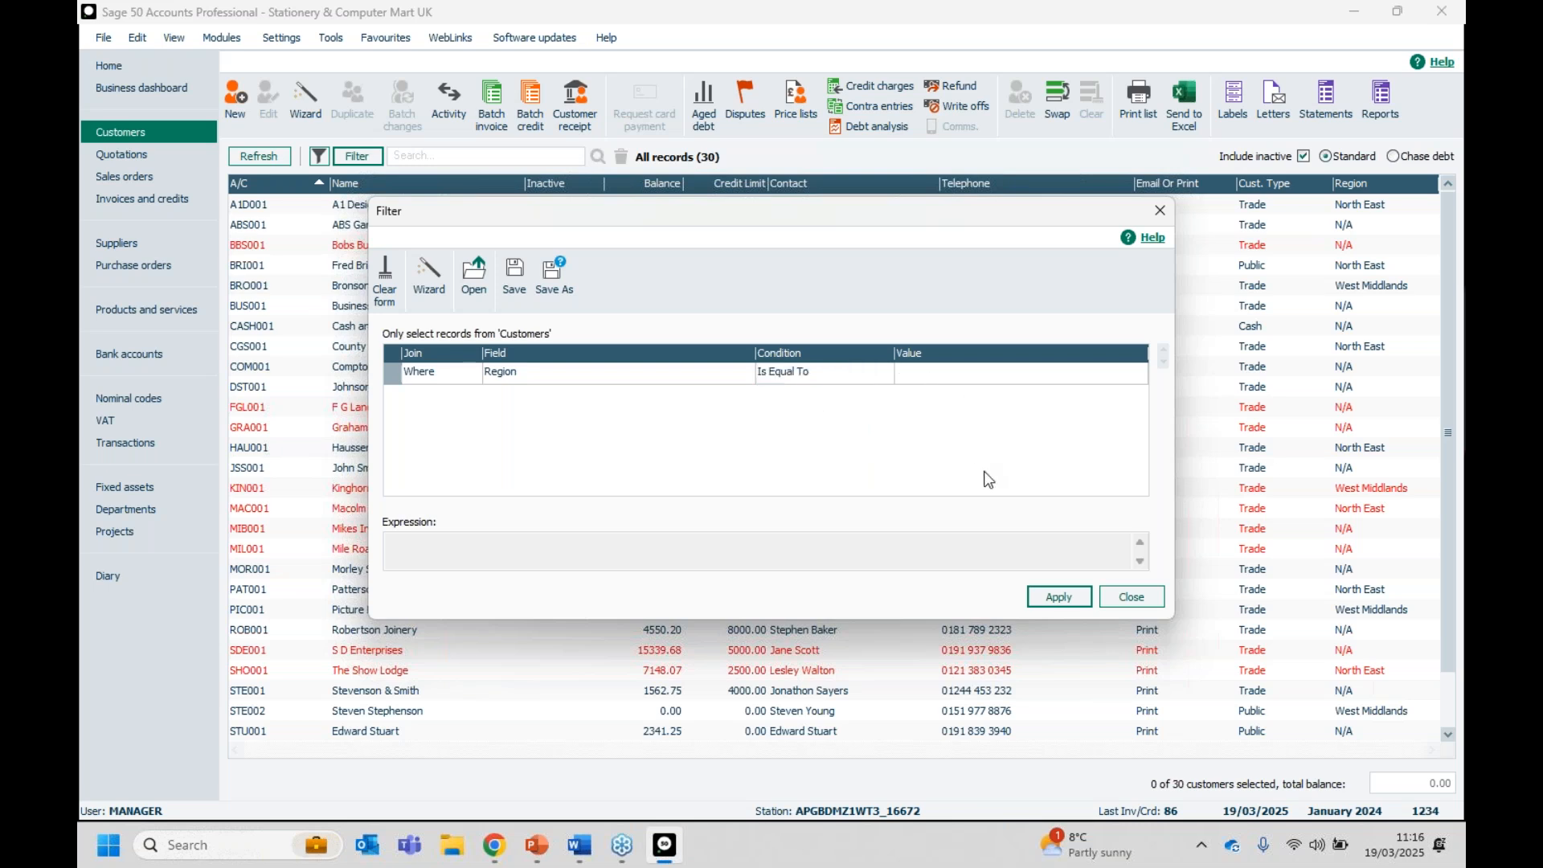
type("North East")
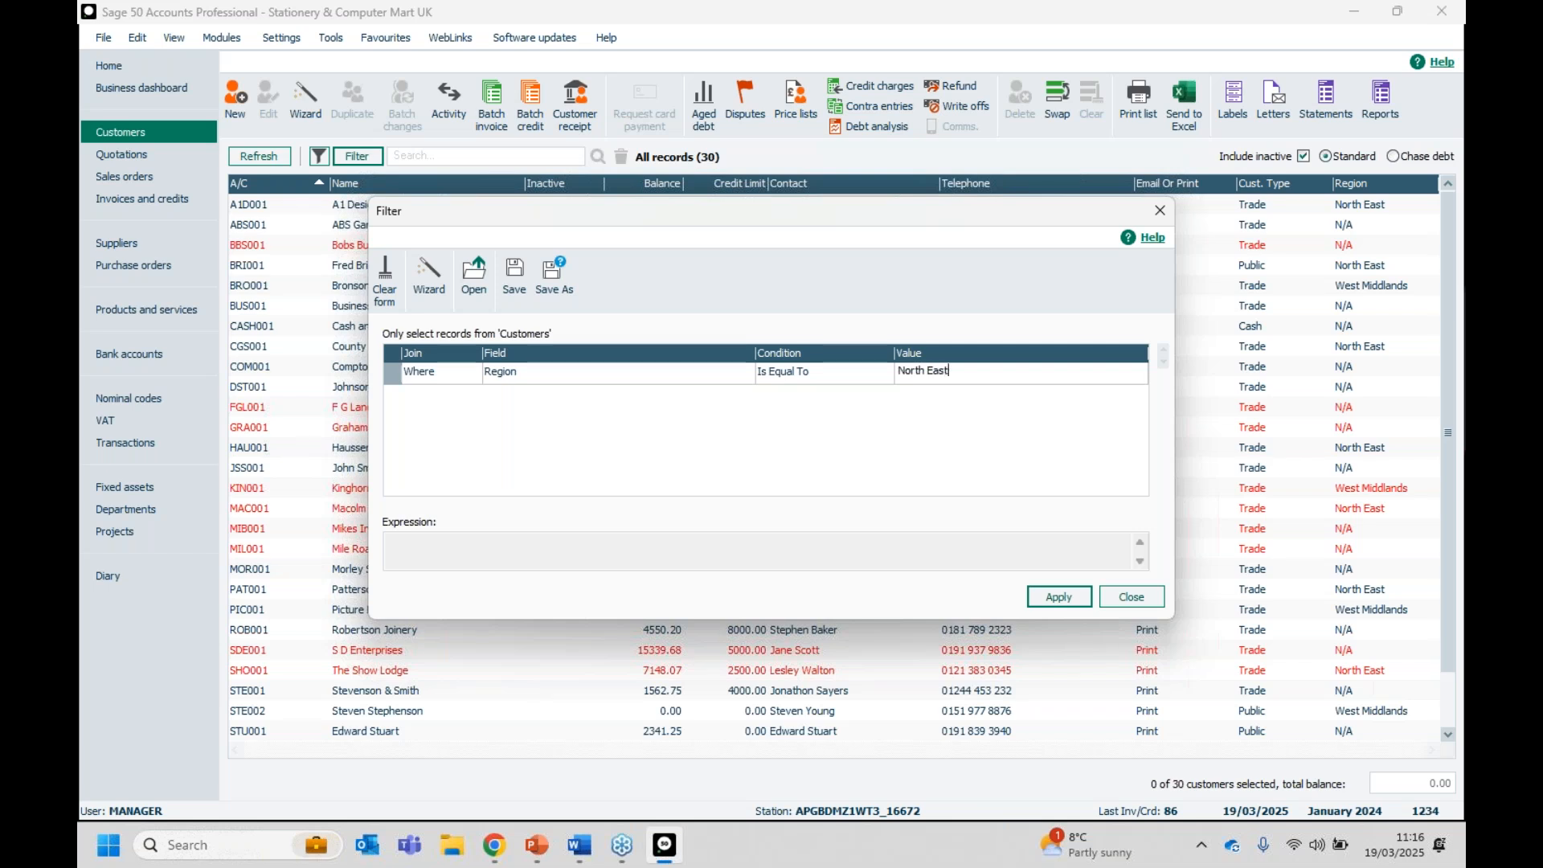
left_click(1049, 594)
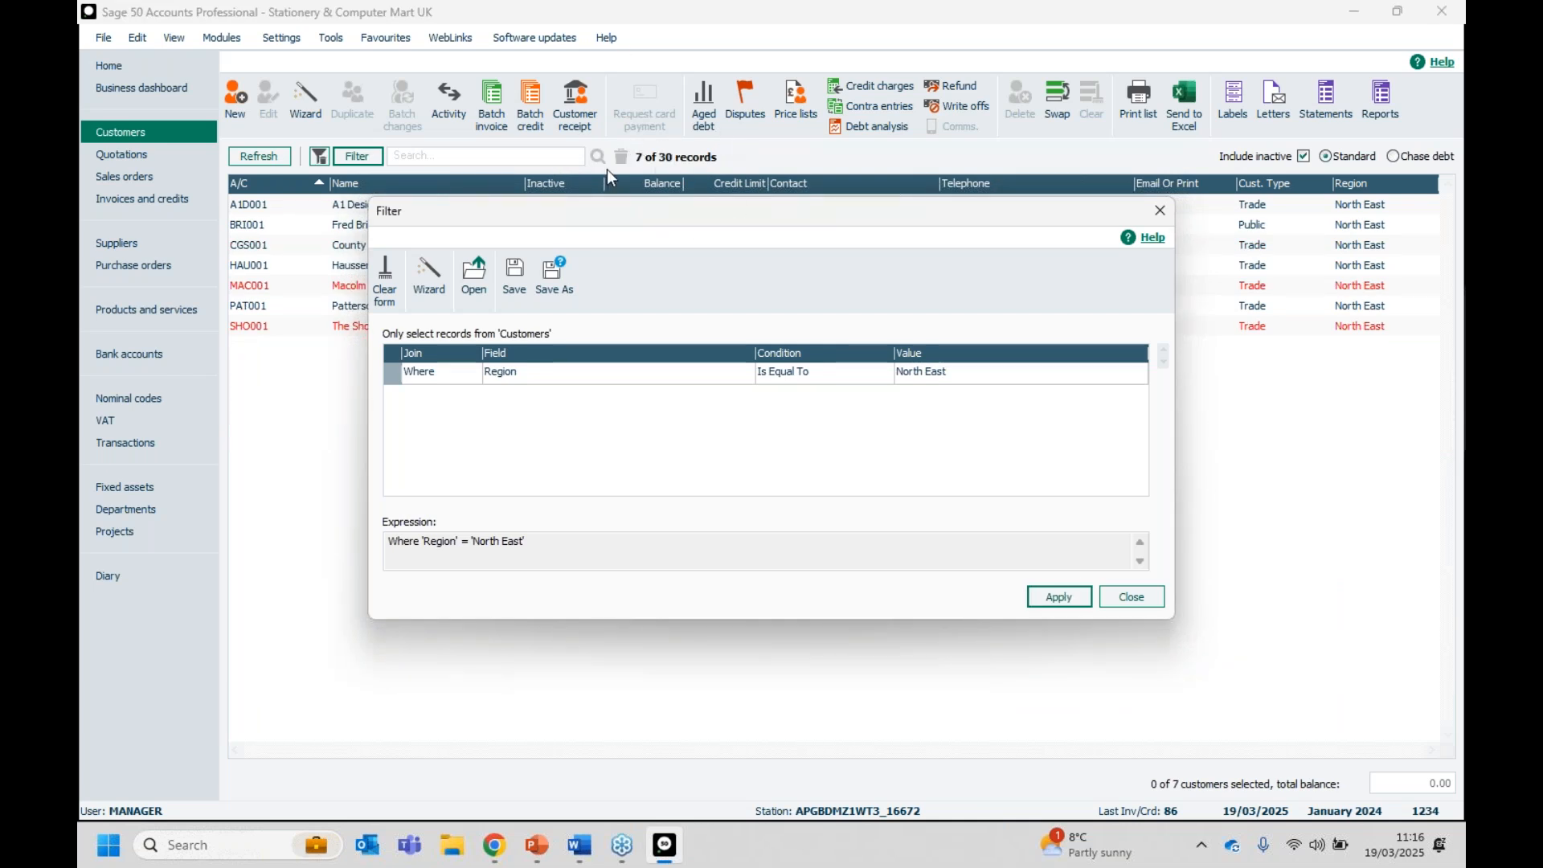
left_click(1137, 597)
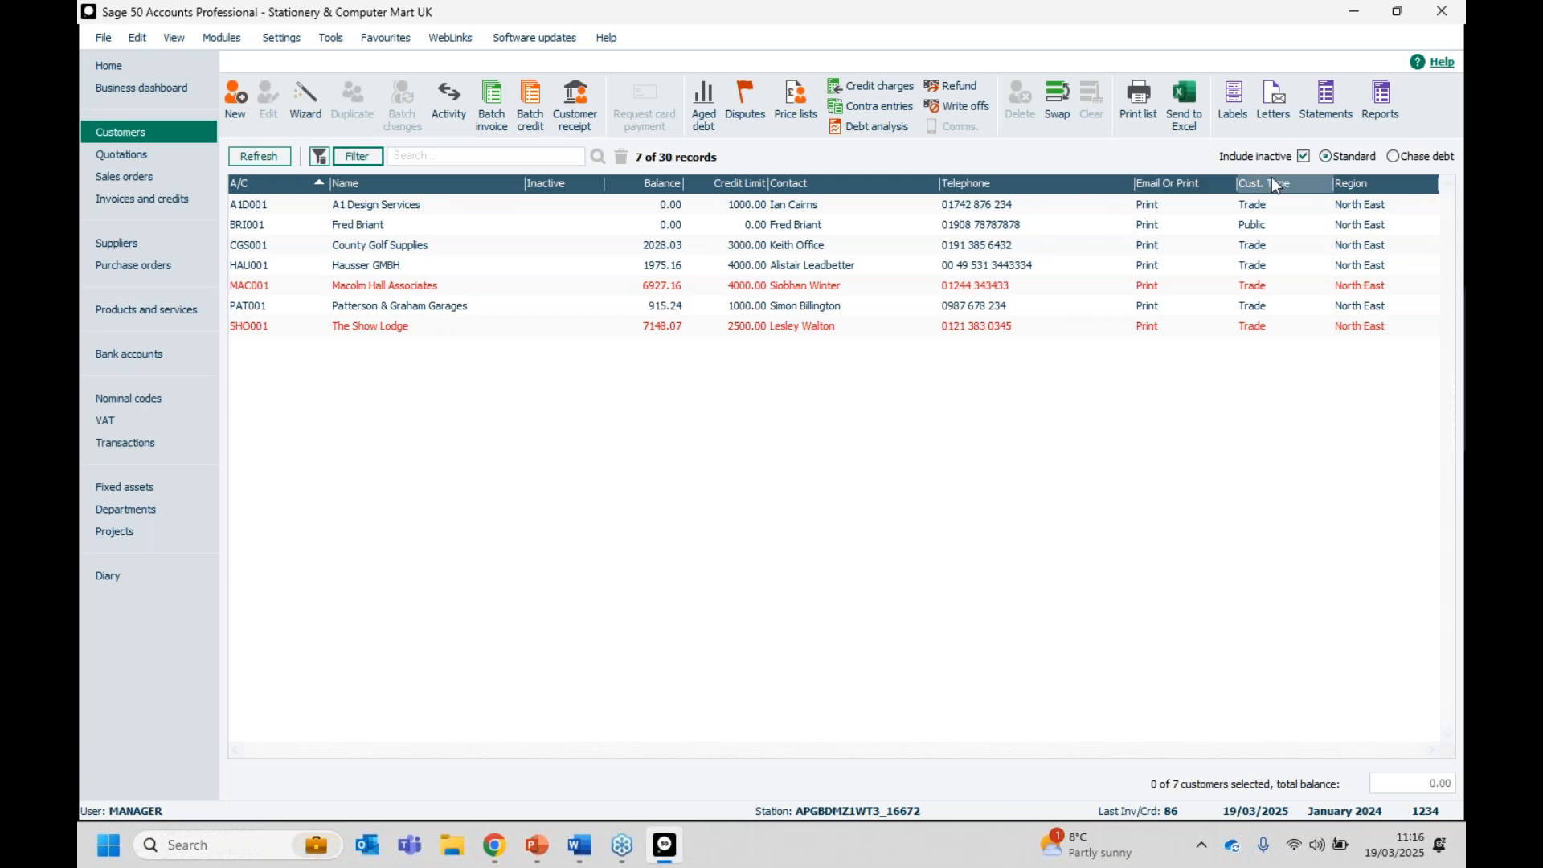
Check which custom and analysis columns are available for the customer list, leaving the column selection as it is.
right_click(1104, 185)
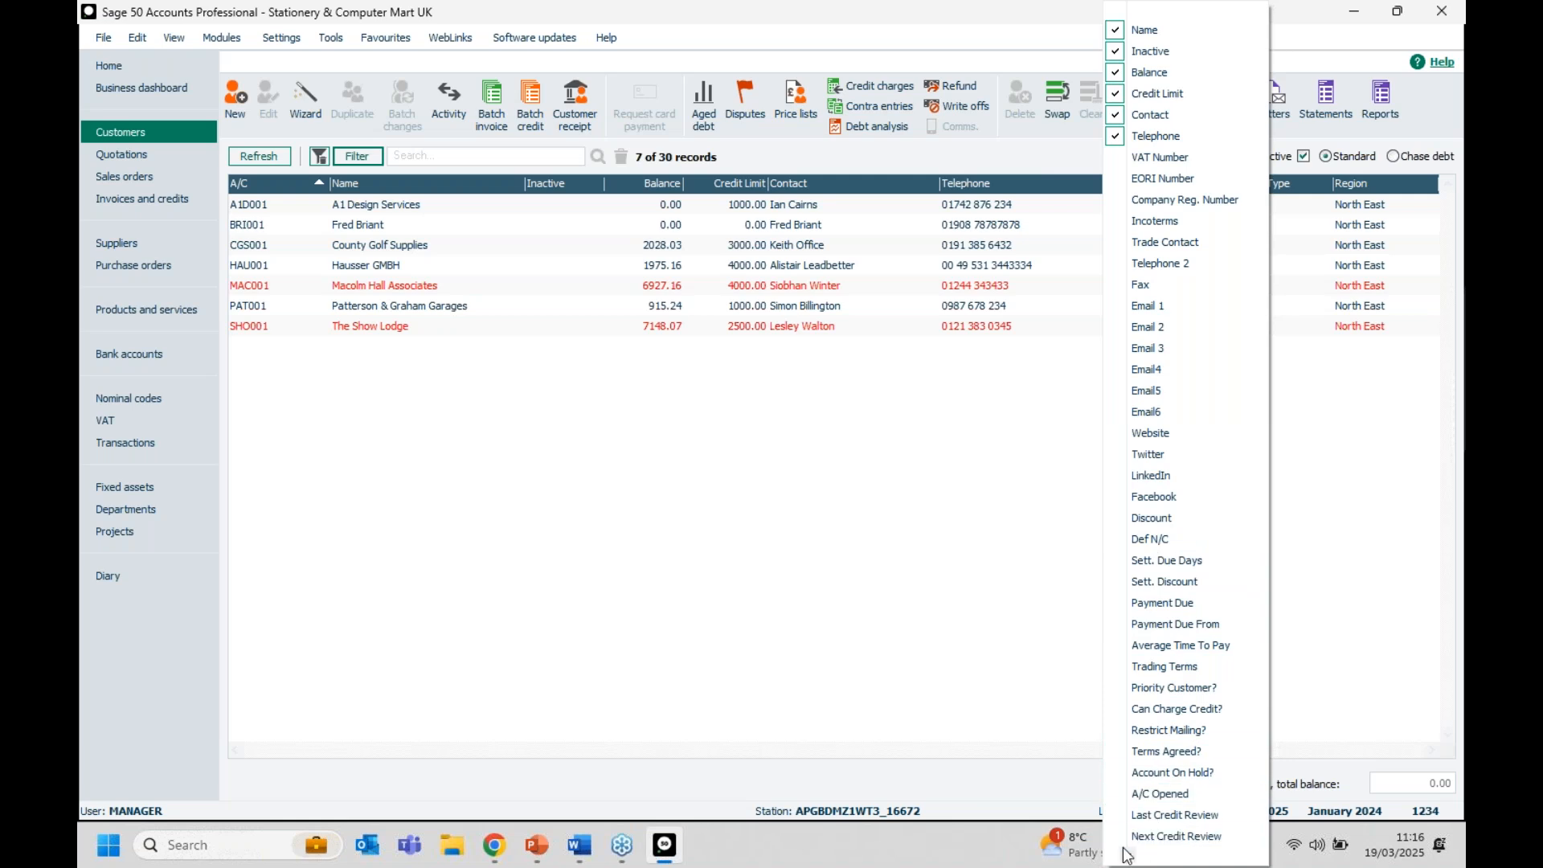
mouse_move(1126, 855)
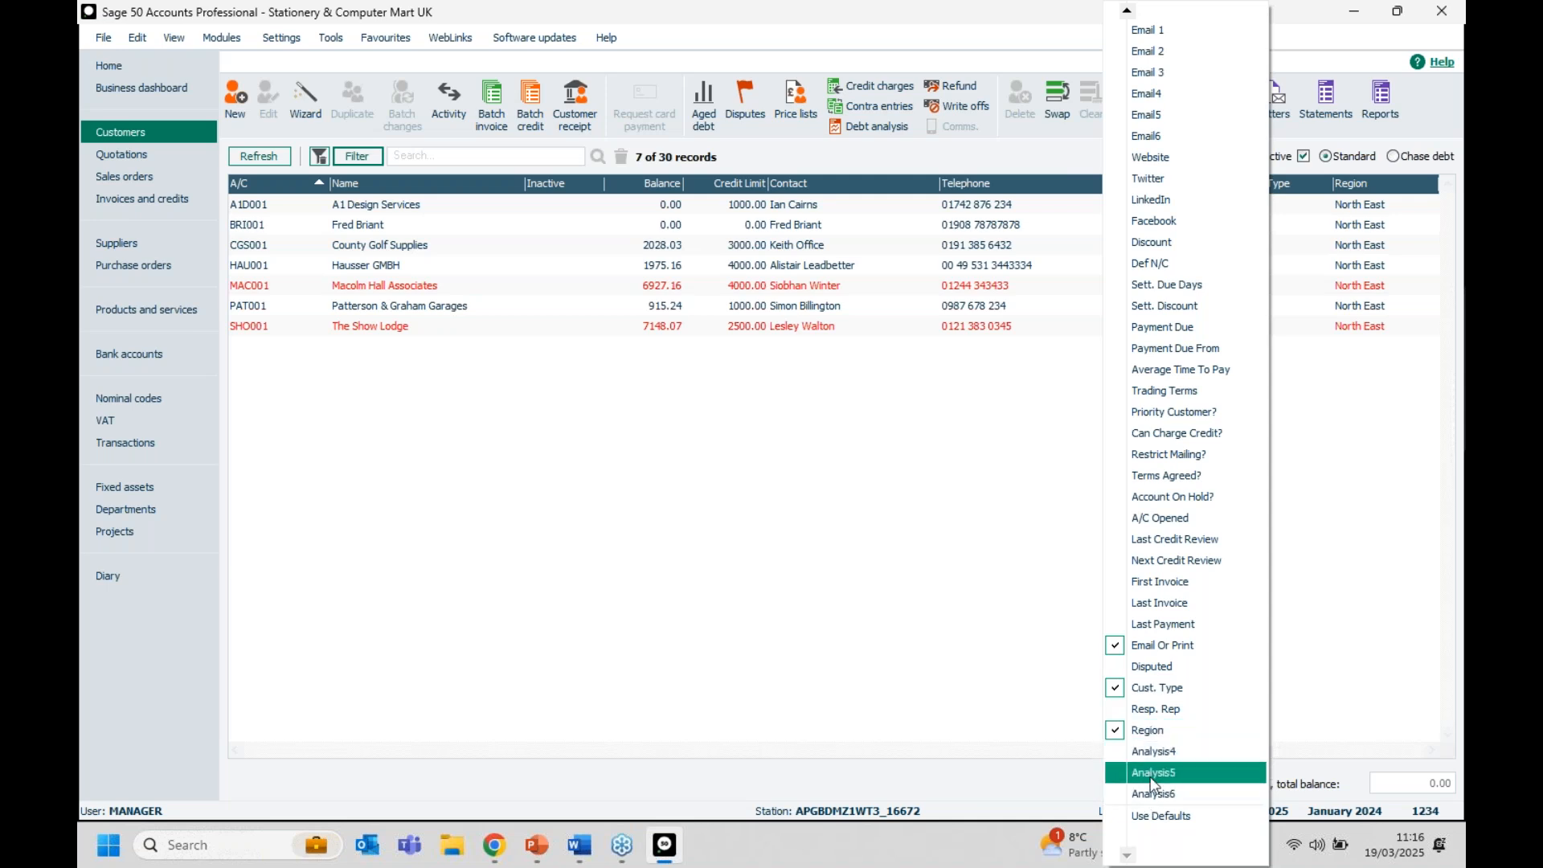
left_click(916, 518)
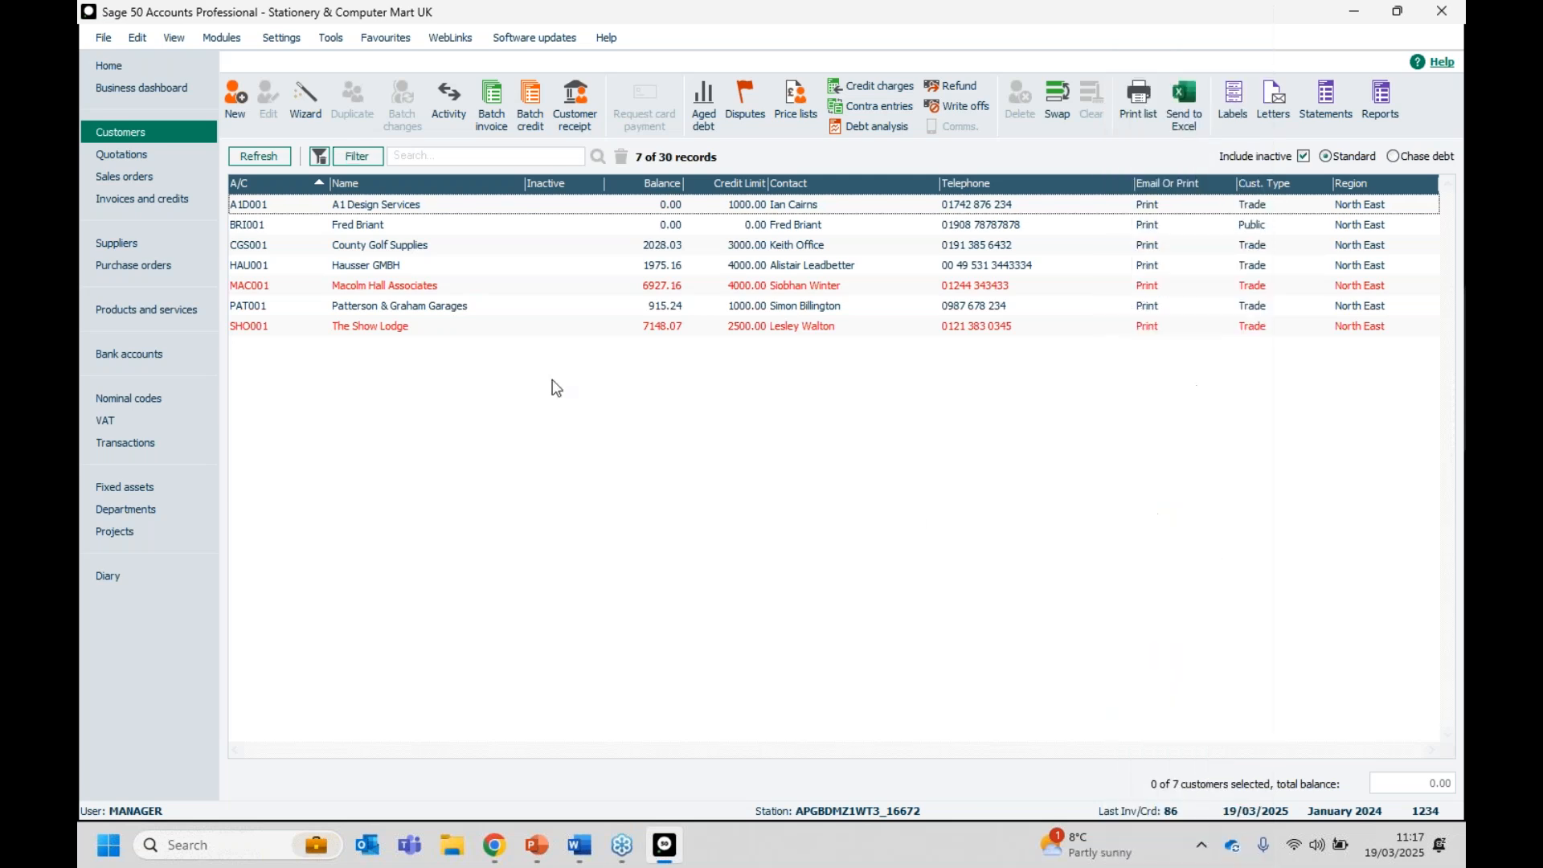
Open the A1 Design Services customer record, review the custom fields in its defaults and close the record.
left_click(371, 211)
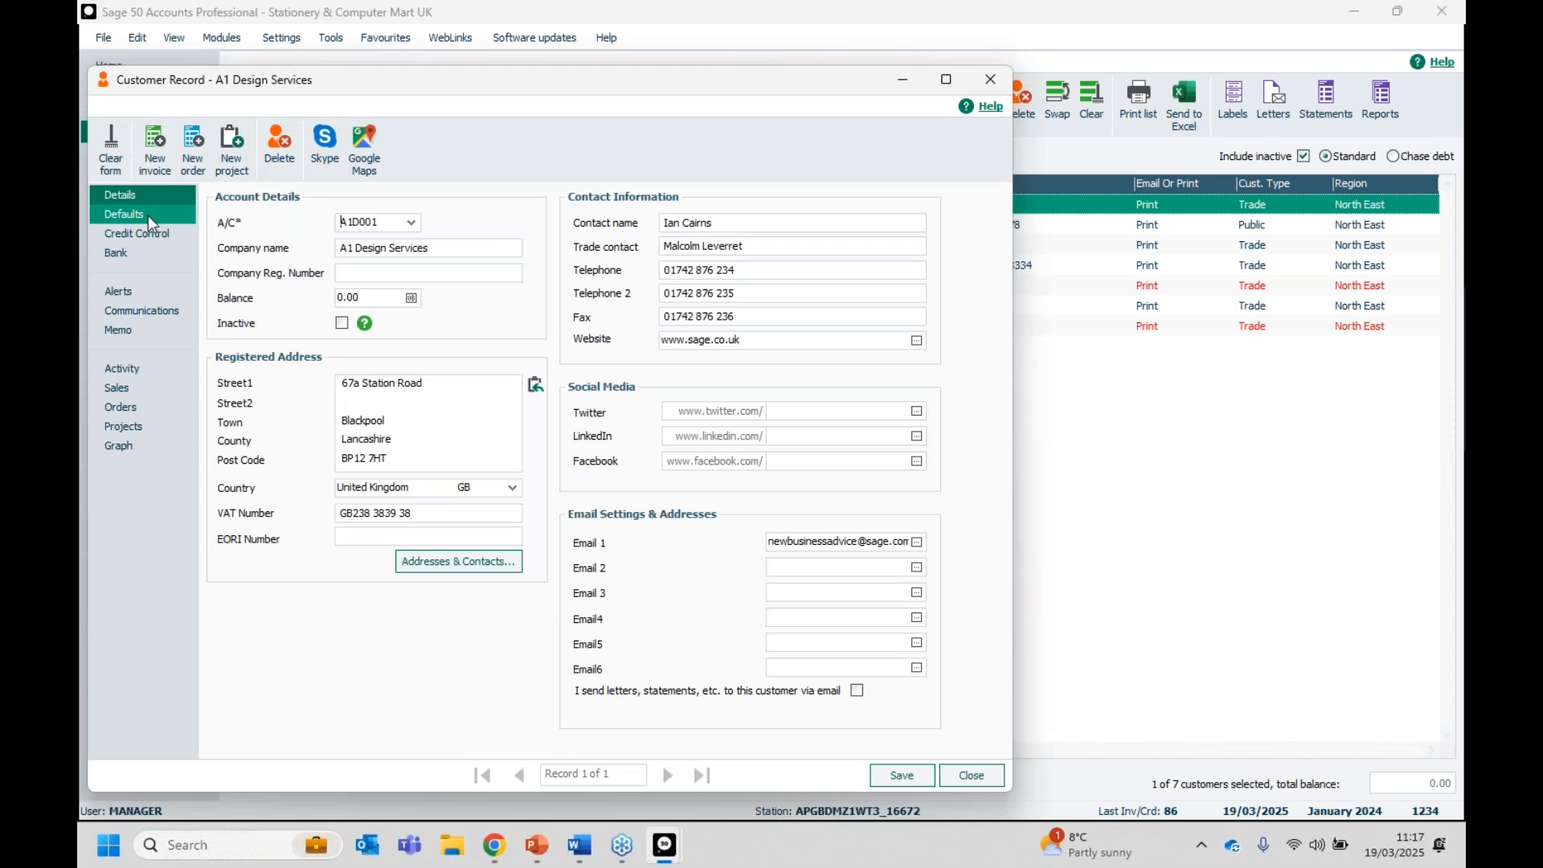
left_click(126, 215)
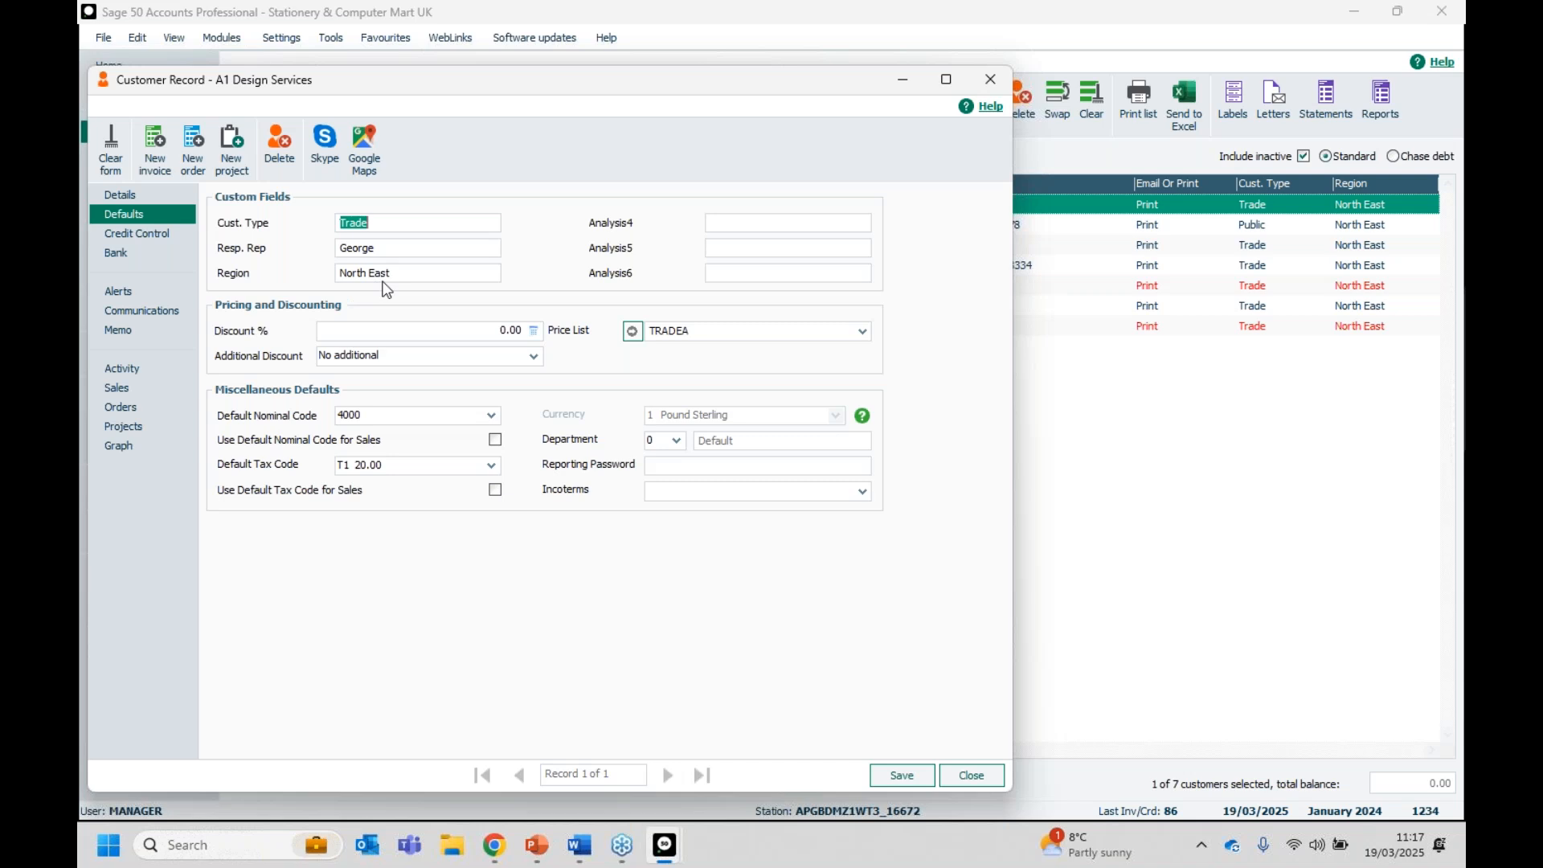
left_click(982, 783)
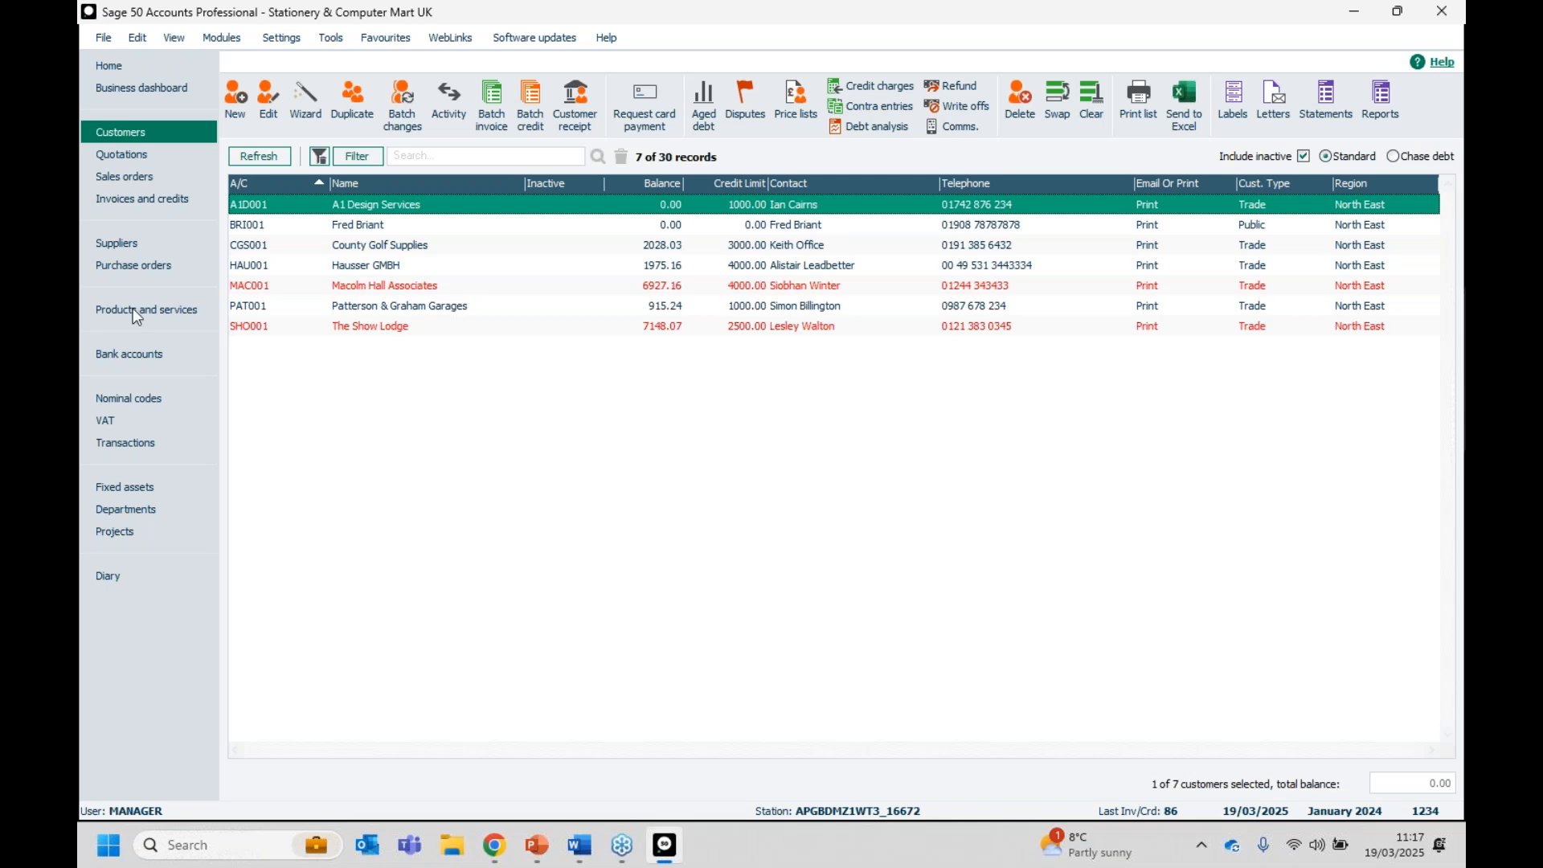
Look through the invoices and credits, purchase orders and bank accounts lists to see which ones offer a filter.
left_click(143, 198)
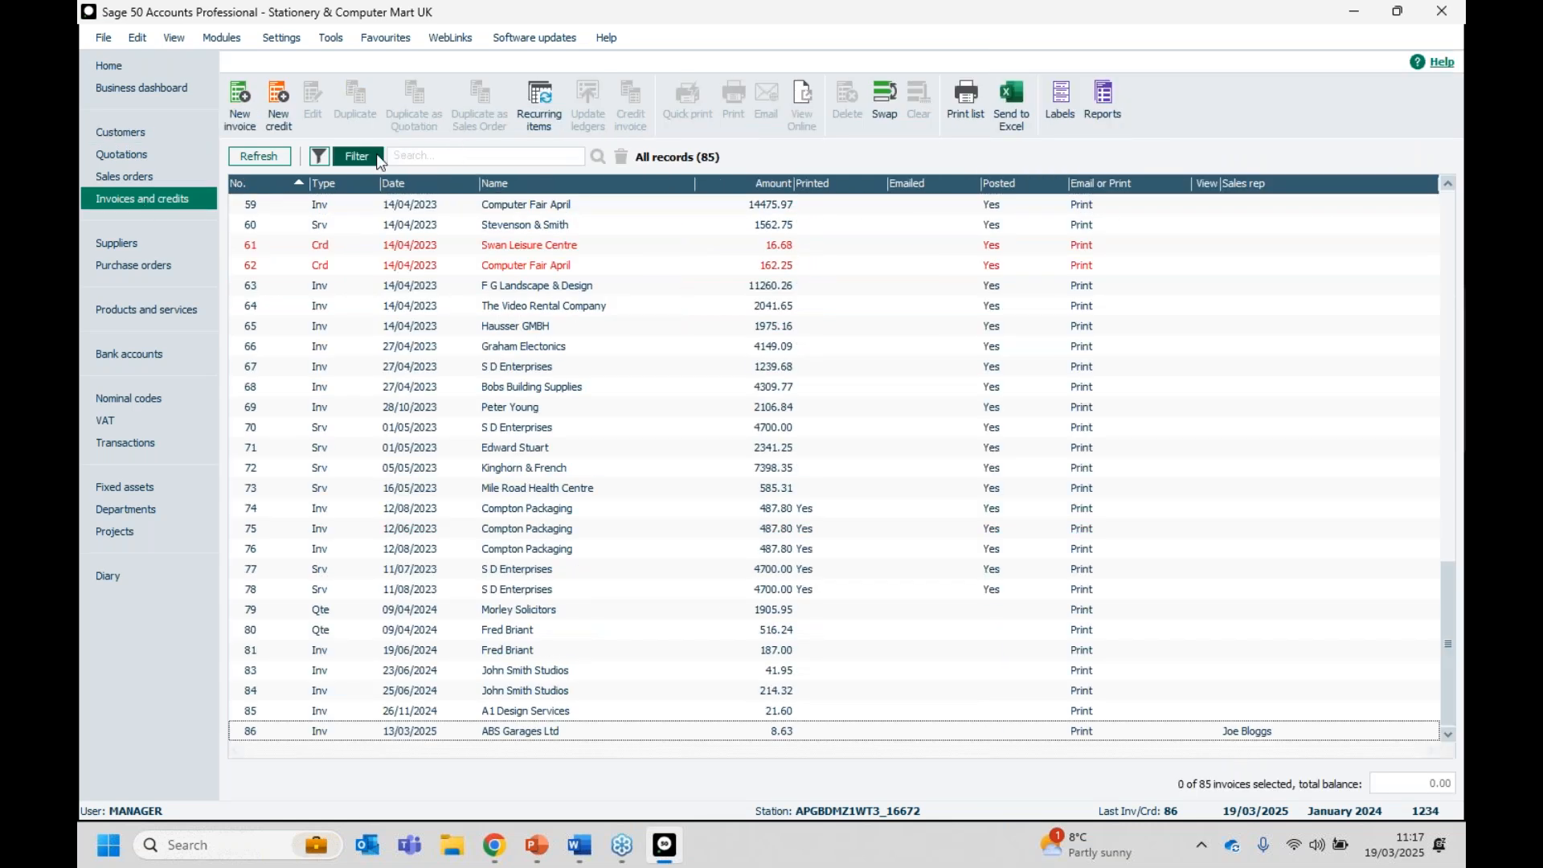
left_click(424, 158)
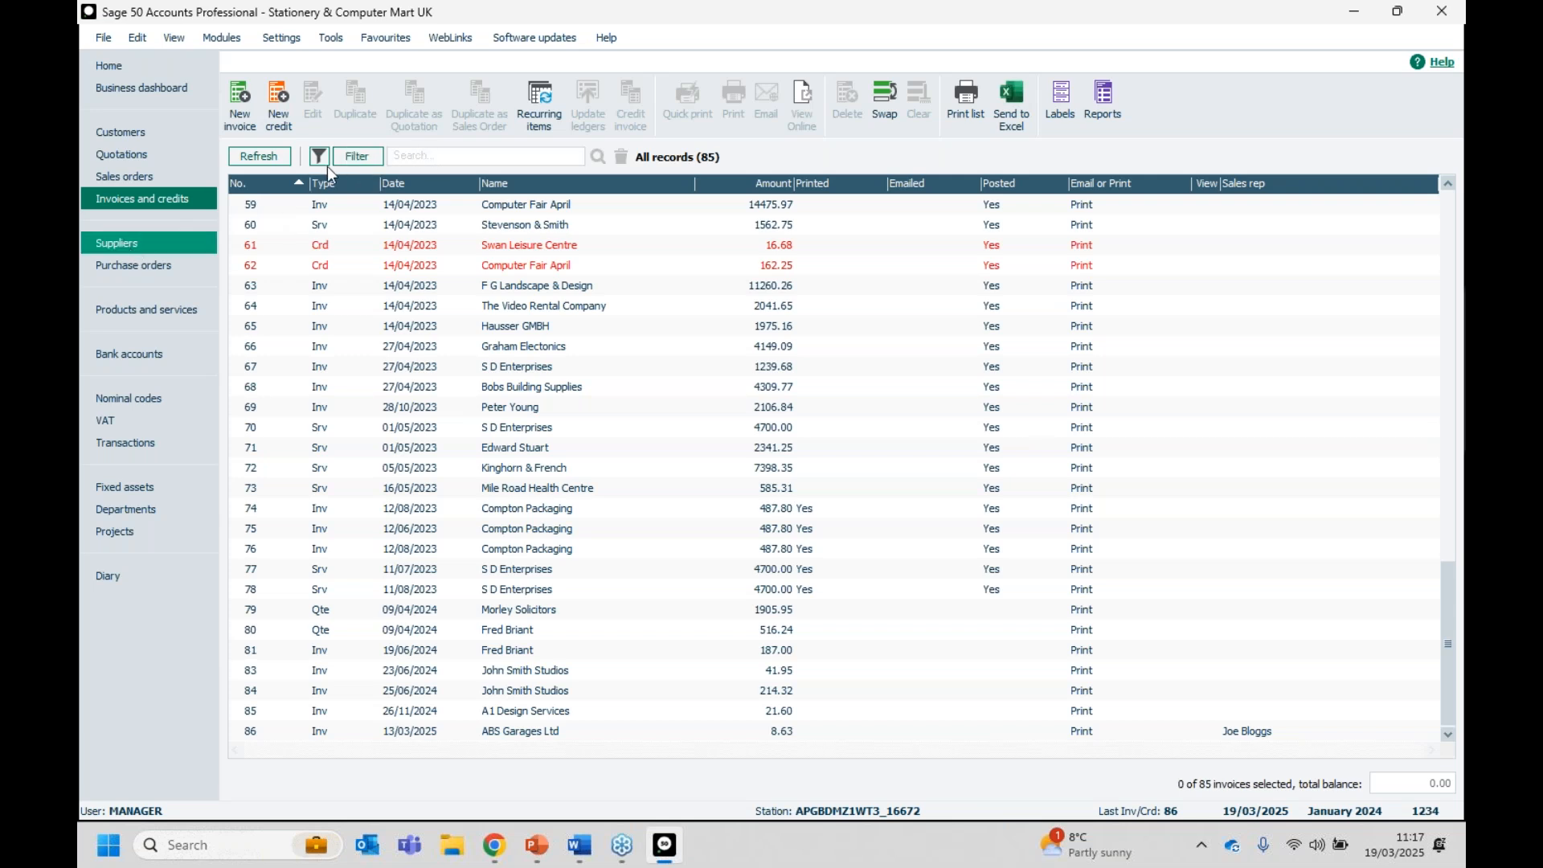
left_click(135, 265)
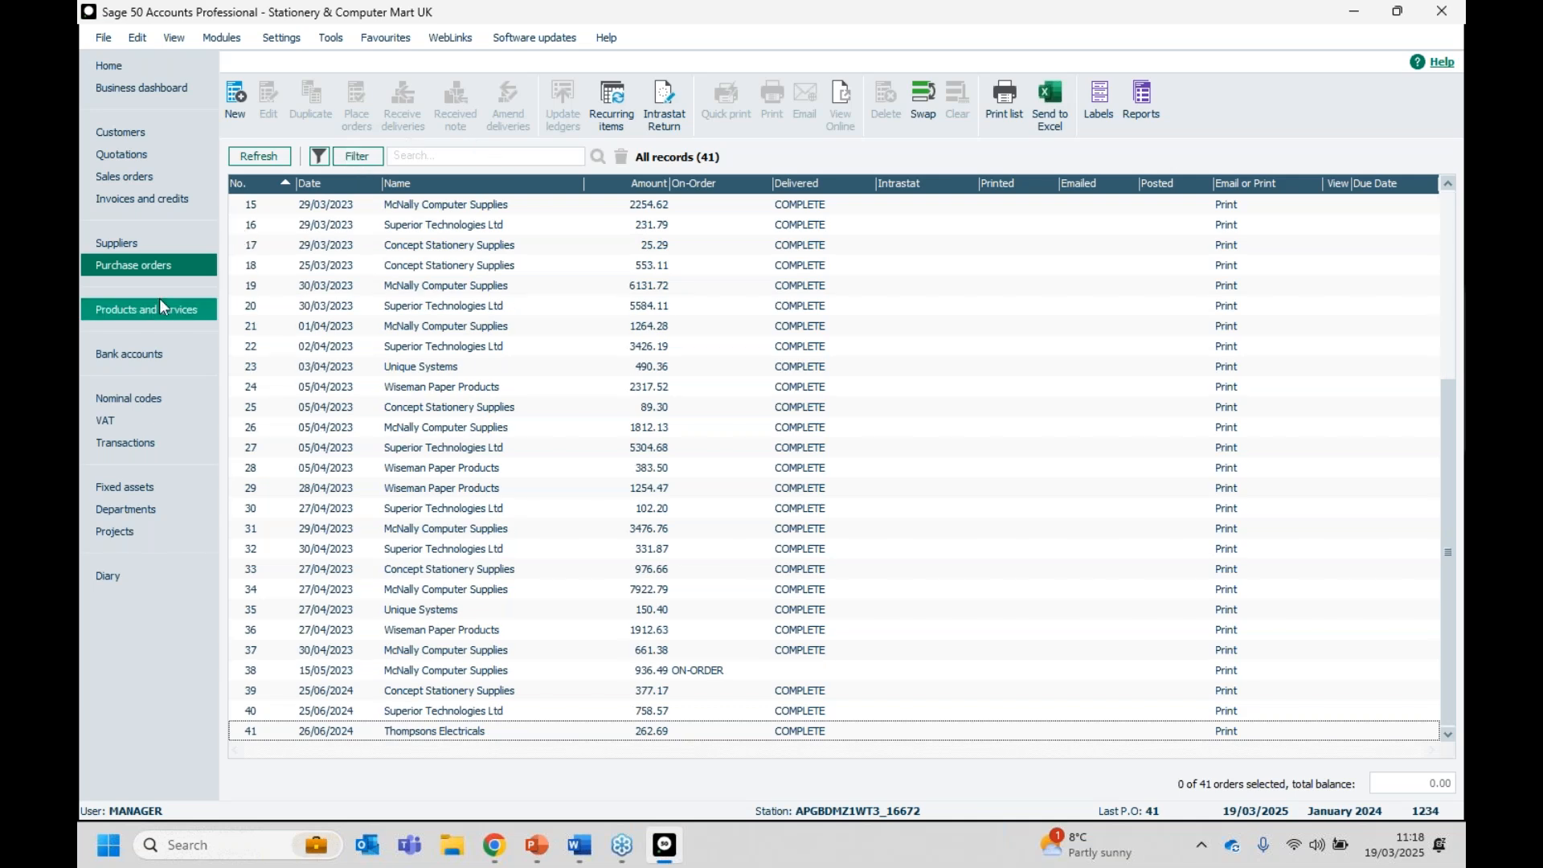
left_click(121, 357)
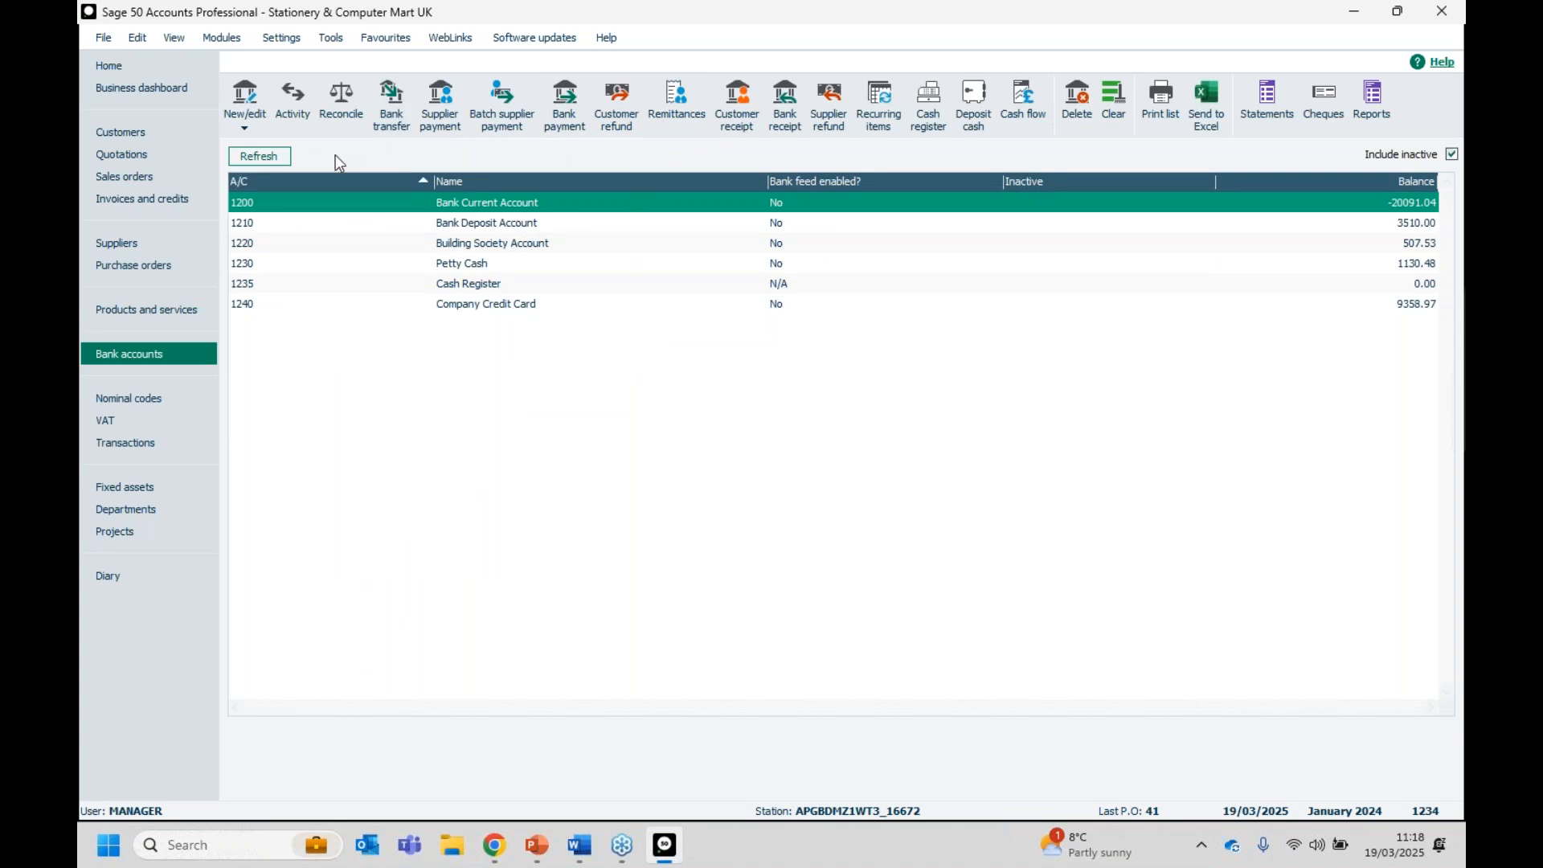
Return to the invoices and credits list, open its filter and start a Where condition on the Invoice Date field.
left_click(130, 201)
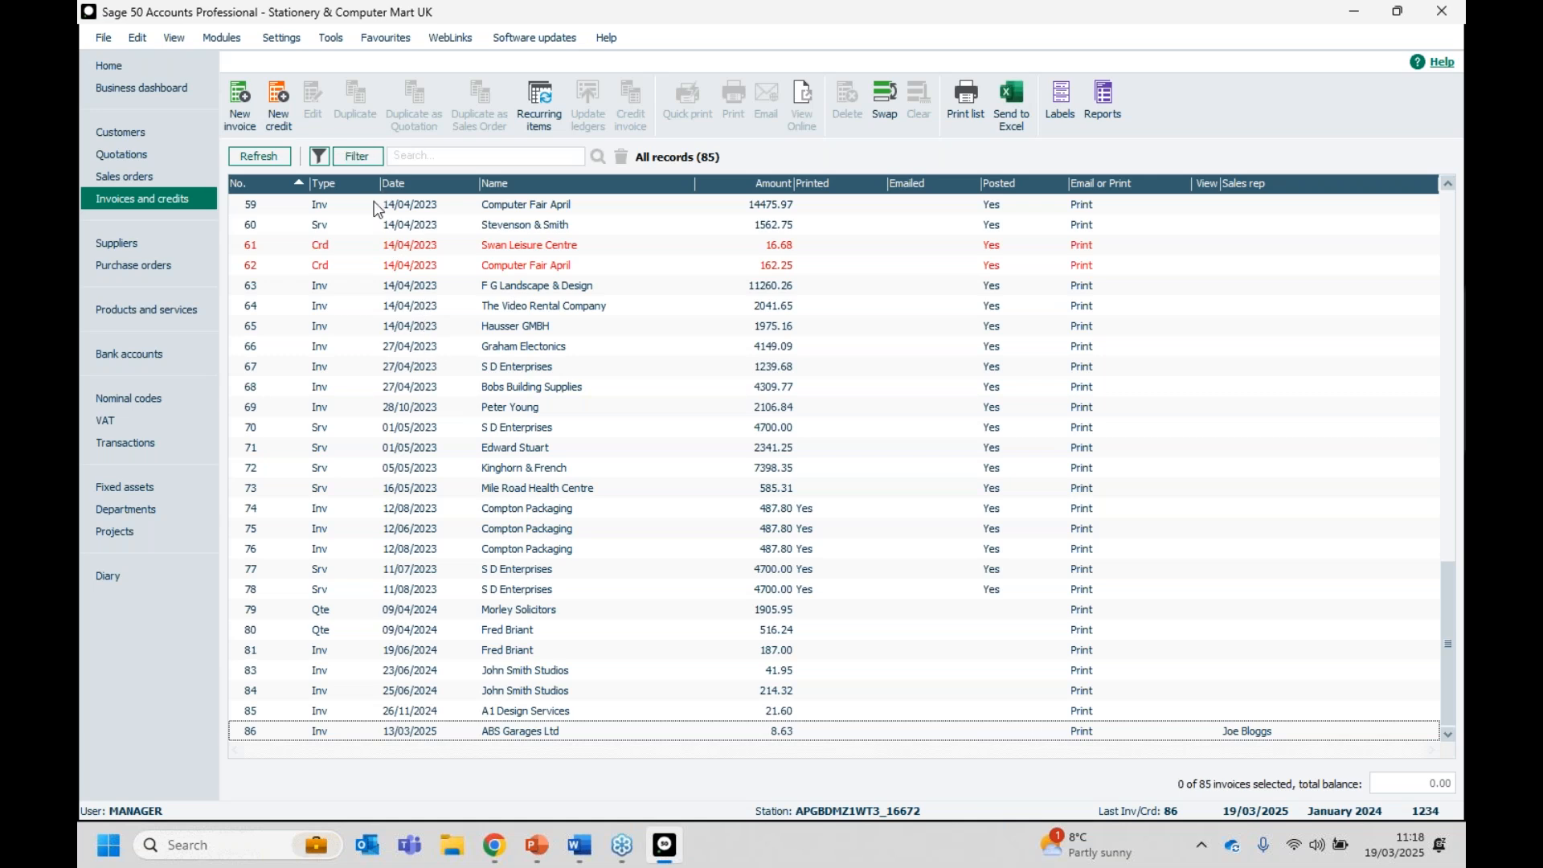
left_click(353, 156)
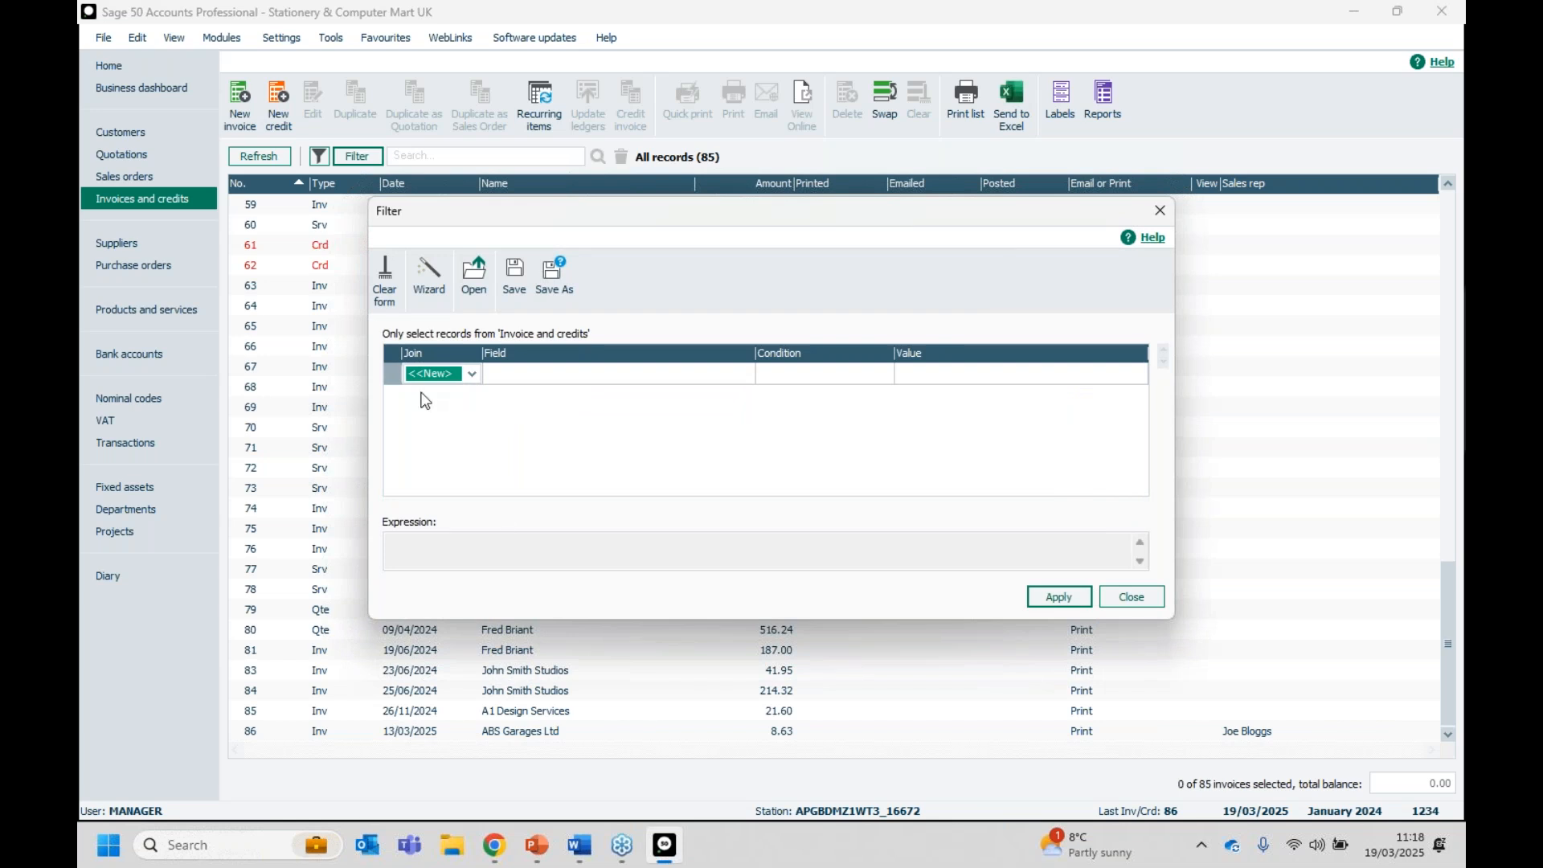
left_click(474, 375)
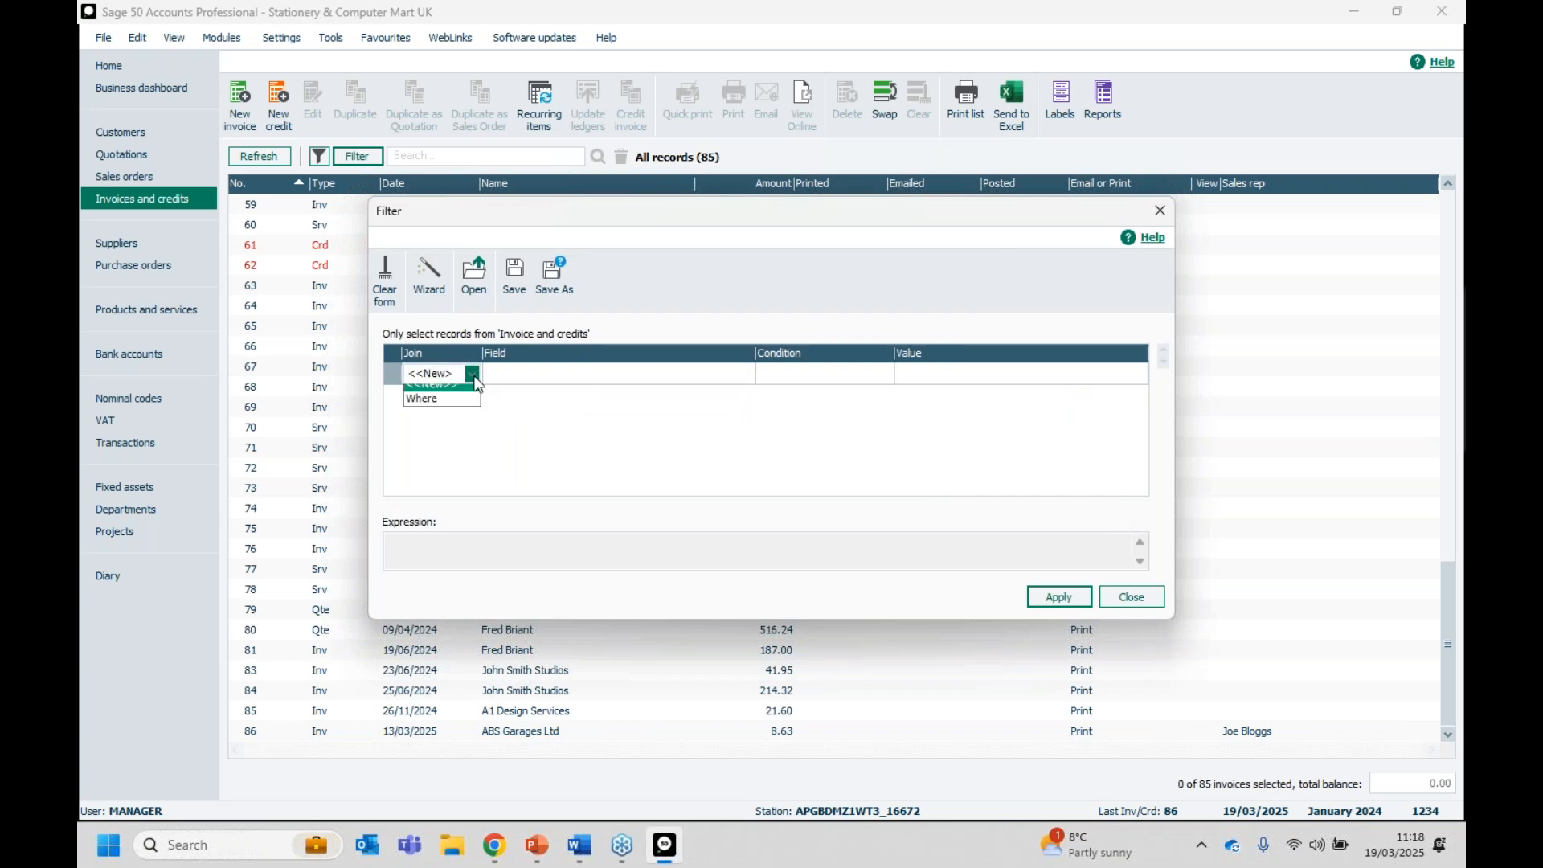
left_click(433, 399)
left_click(567, 383)
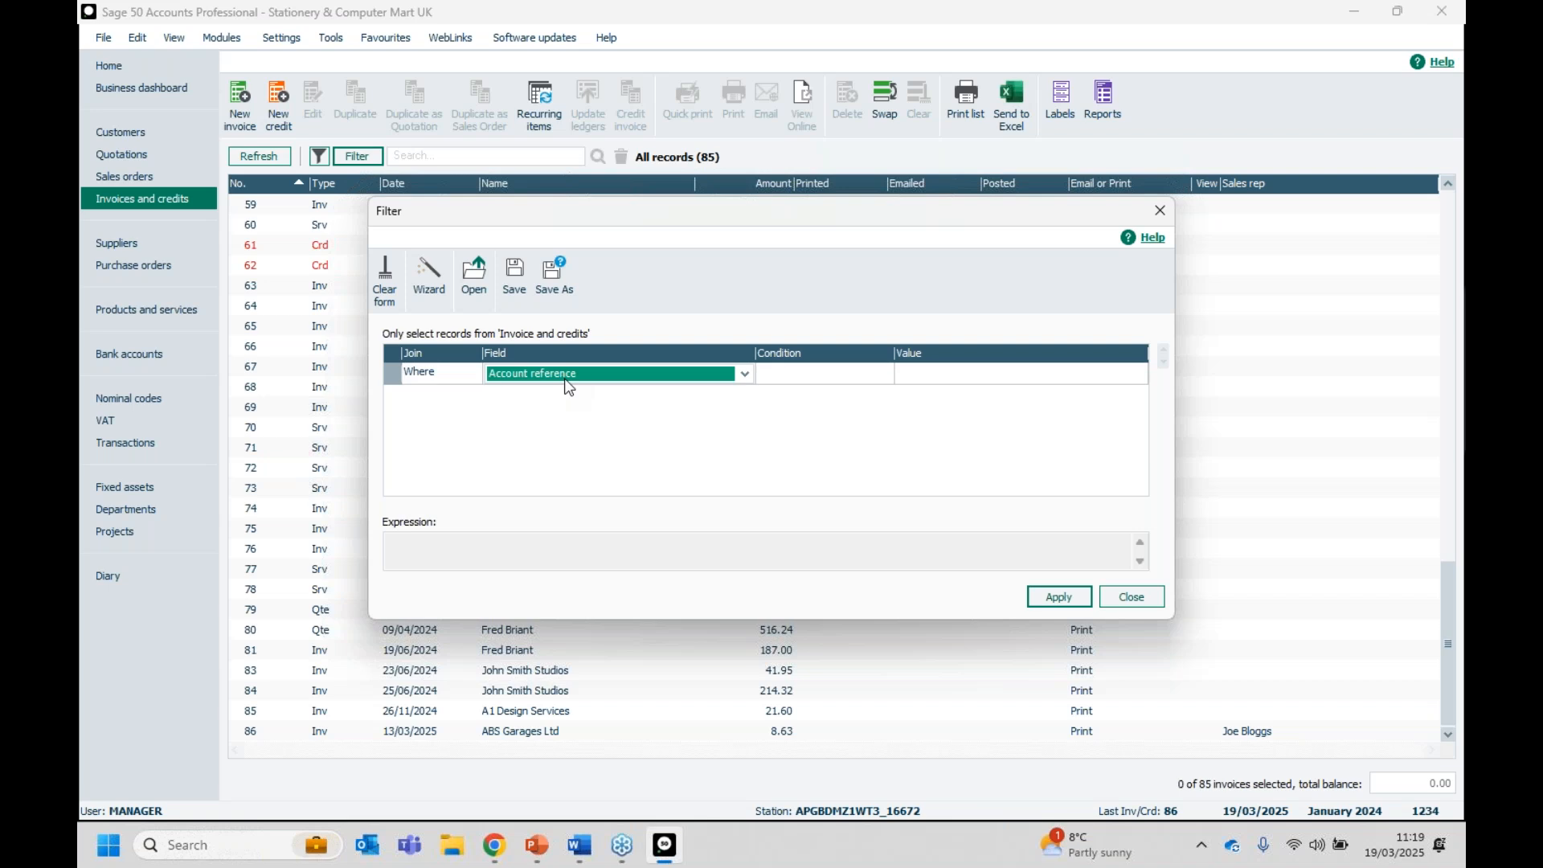
left_click(744, 374)
key("i")
key("i")
left_click(560, 450)
Complete the Invoice Date condition as Is Greater Than Or Equal To 01/01/2024, apply it and close the filter.
left_click(795, 374)
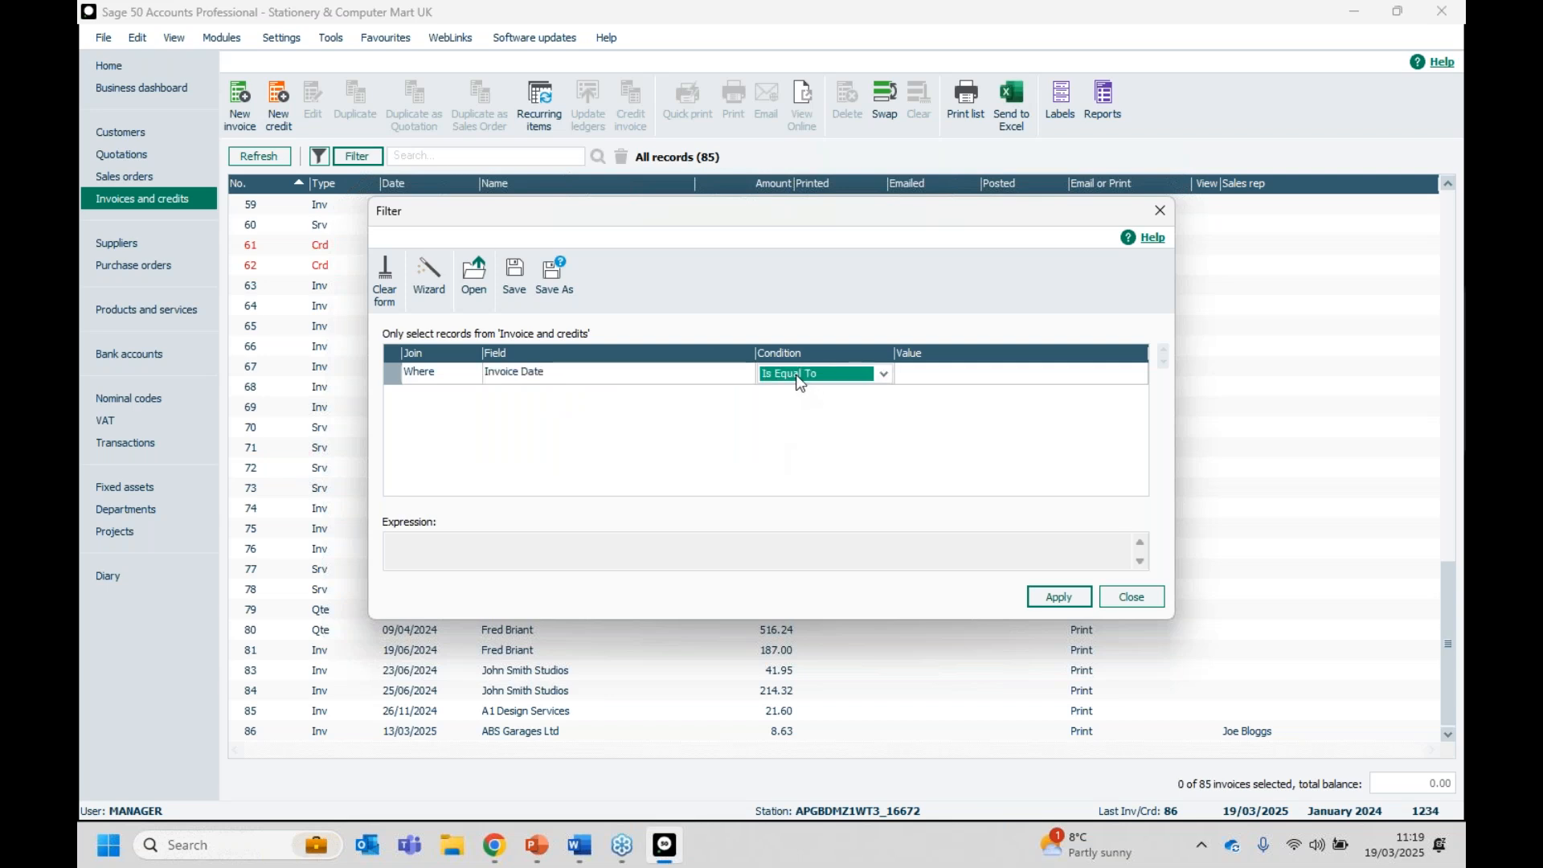
left_click(883, 374)
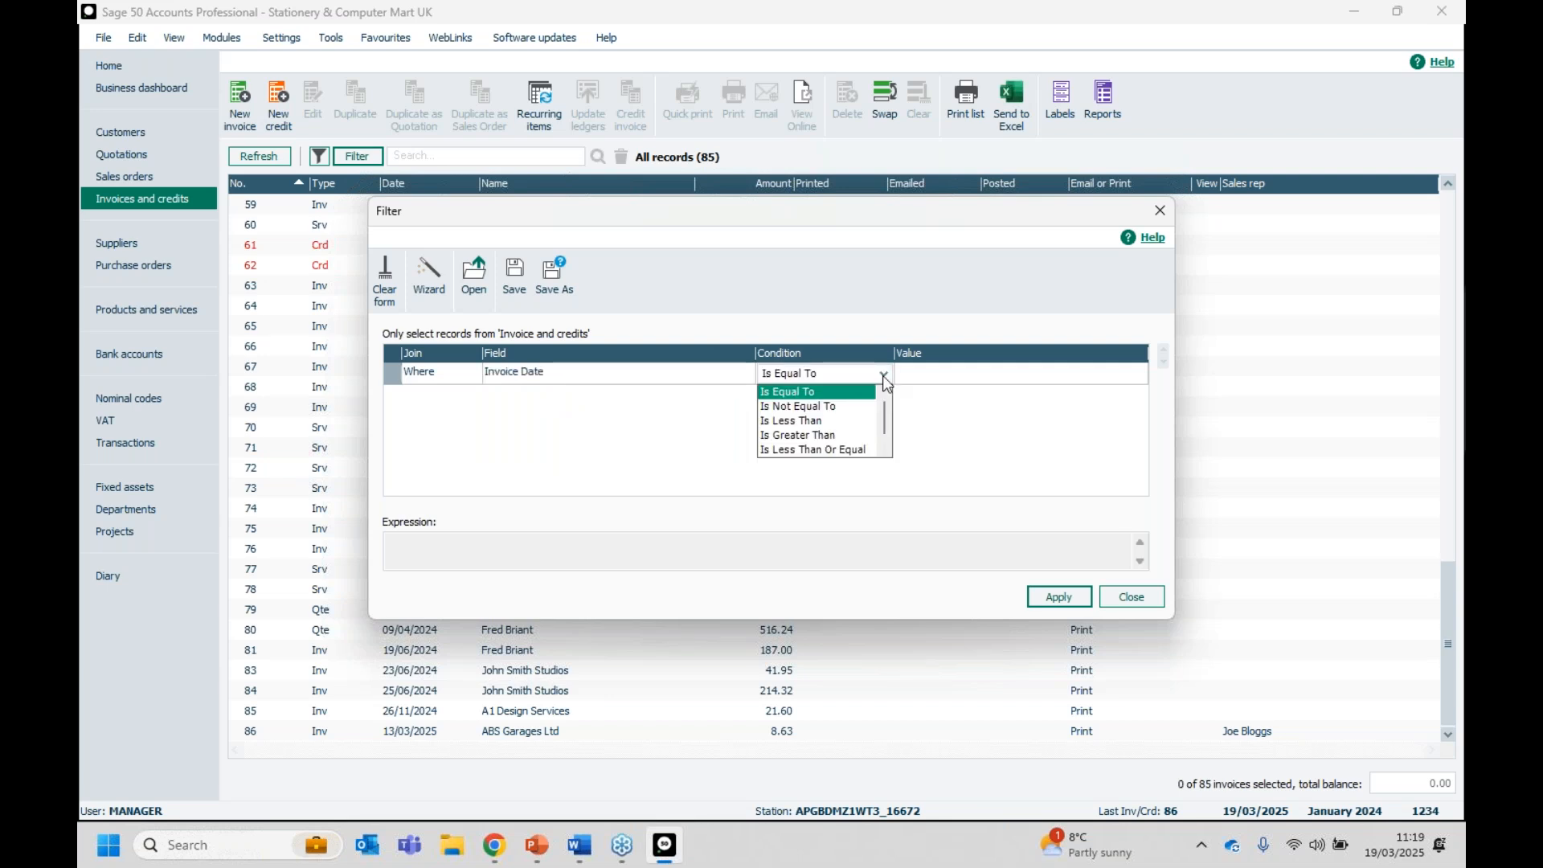
scroll(848, 444, "down", 1)
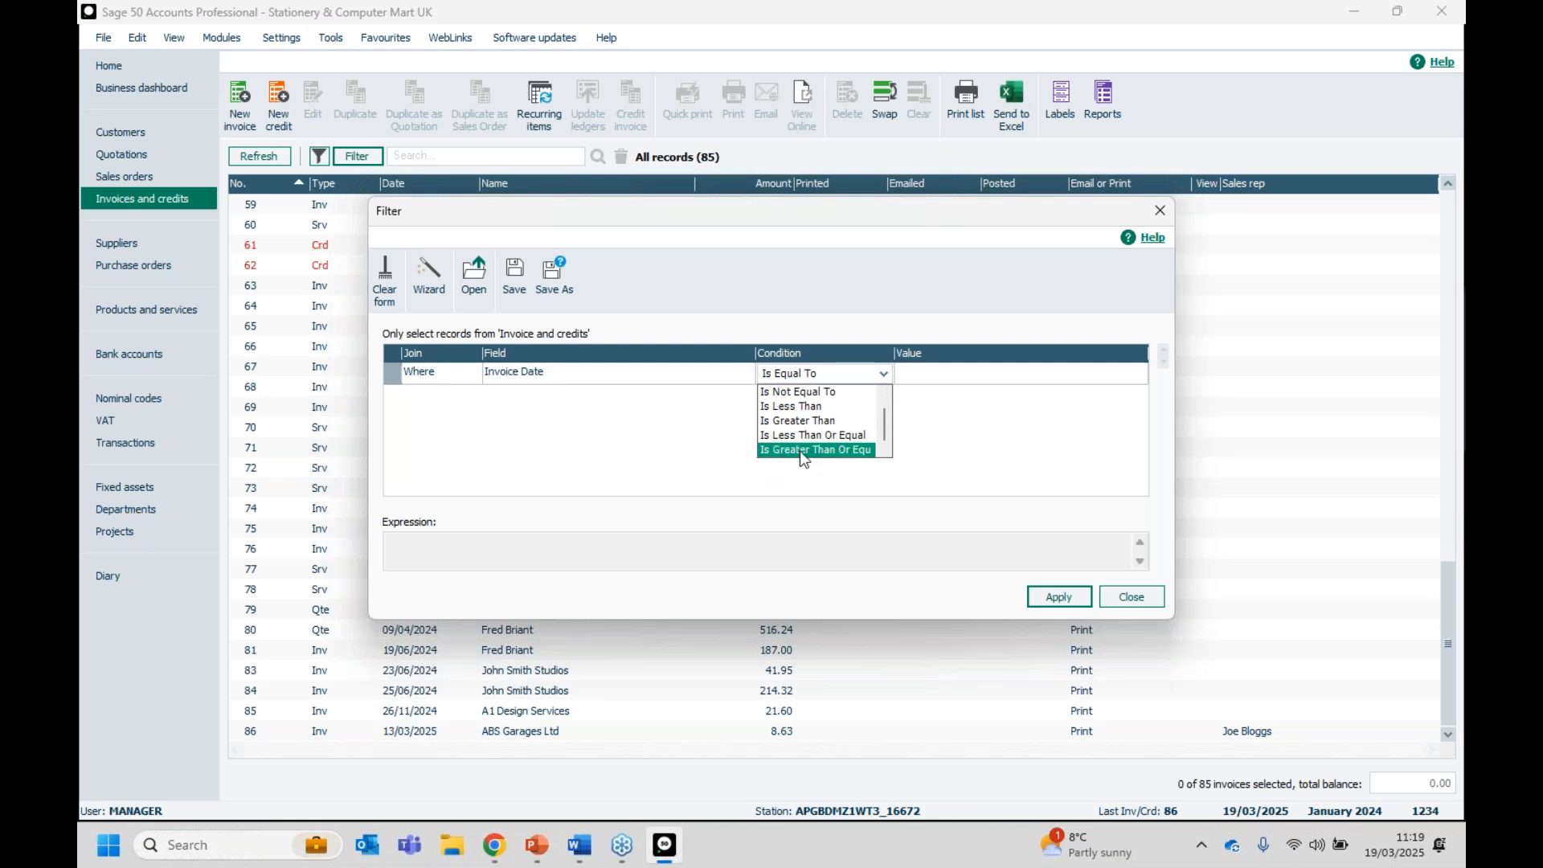
left_click(801, 450)
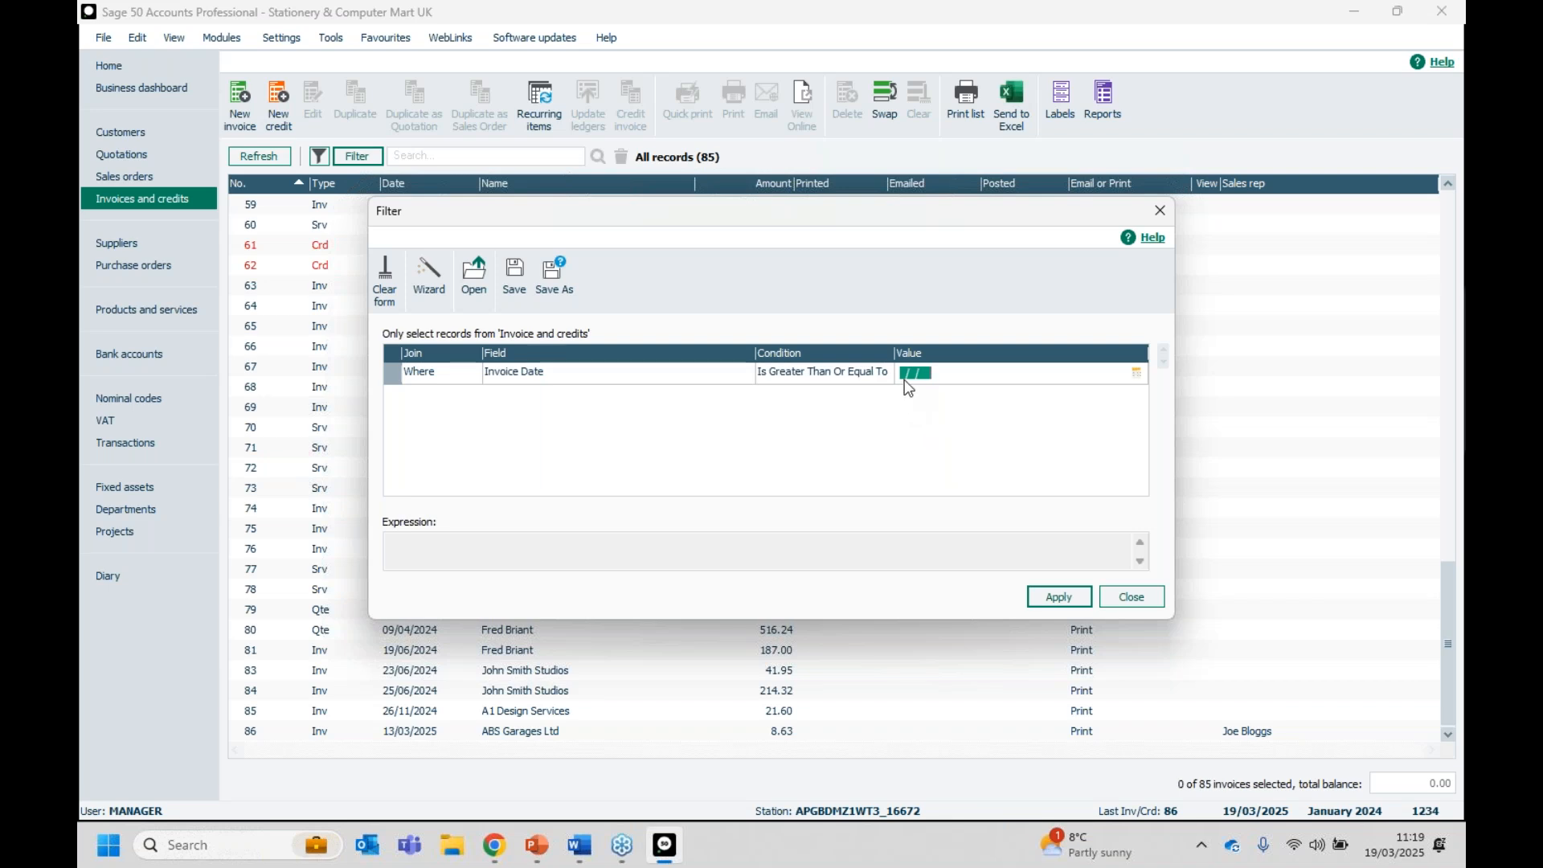
type("01012024")
left_click(1046, 605)
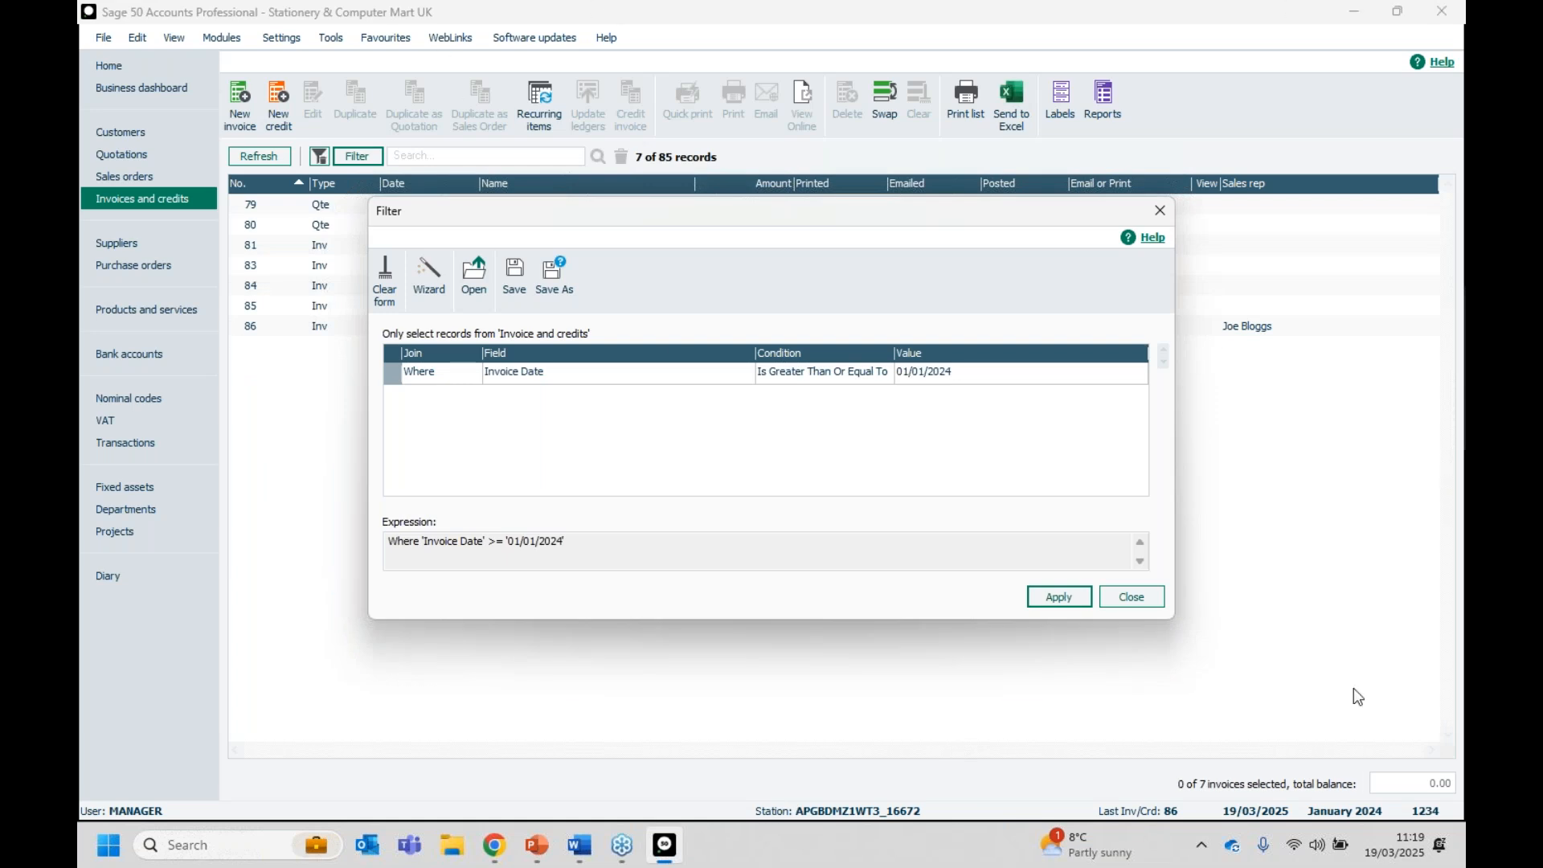
left_click(1142, 600)
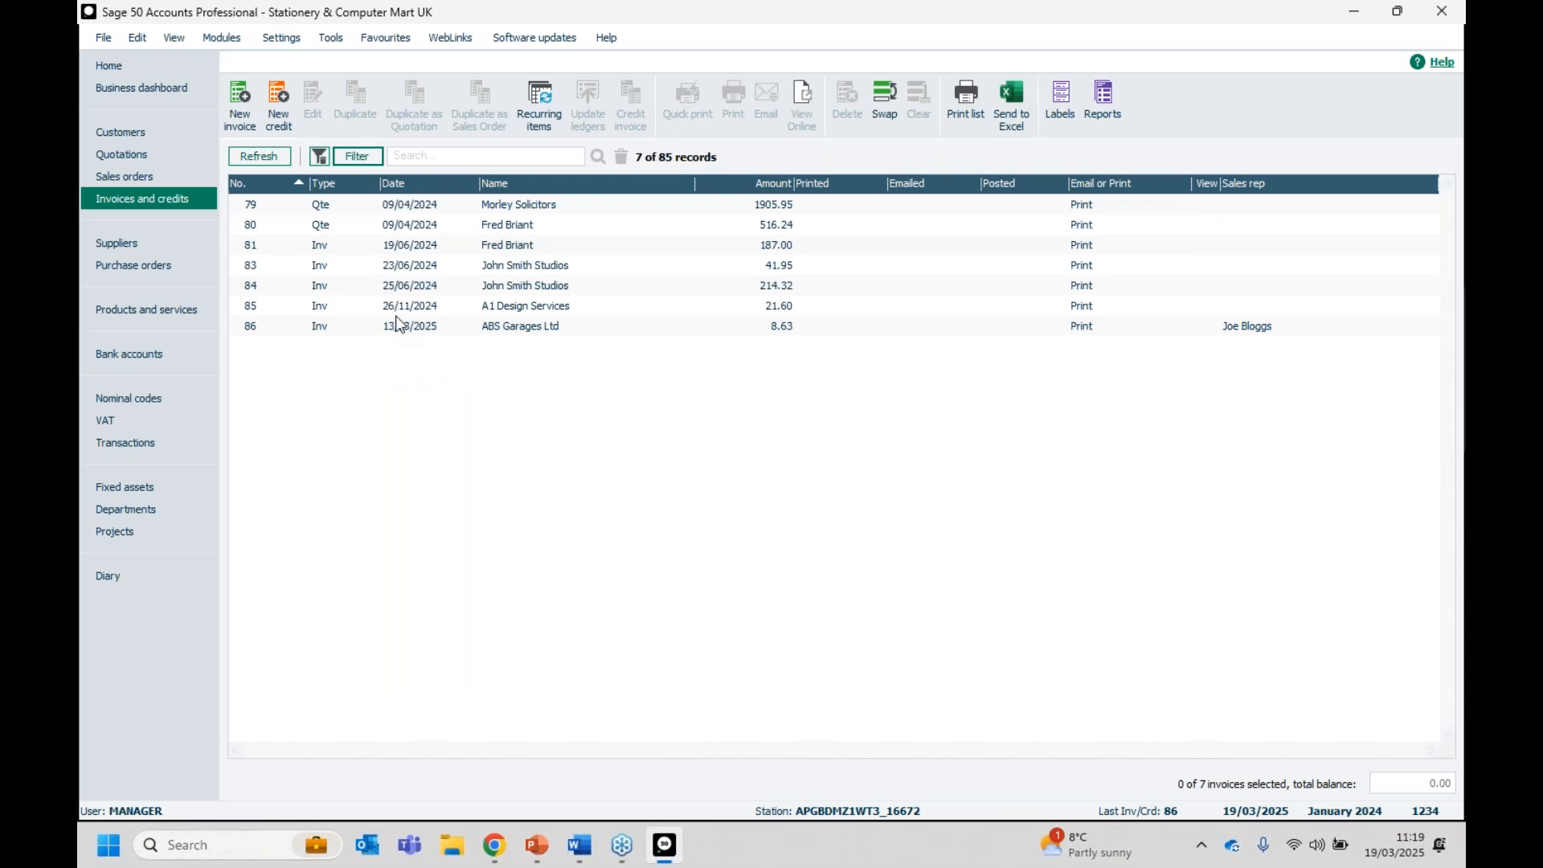
Clear the Invoice Date condition from the invoice filter and apply the empty filter.
left_click(371, 158)
left_click(388, 281)
left_click(1058, 596)
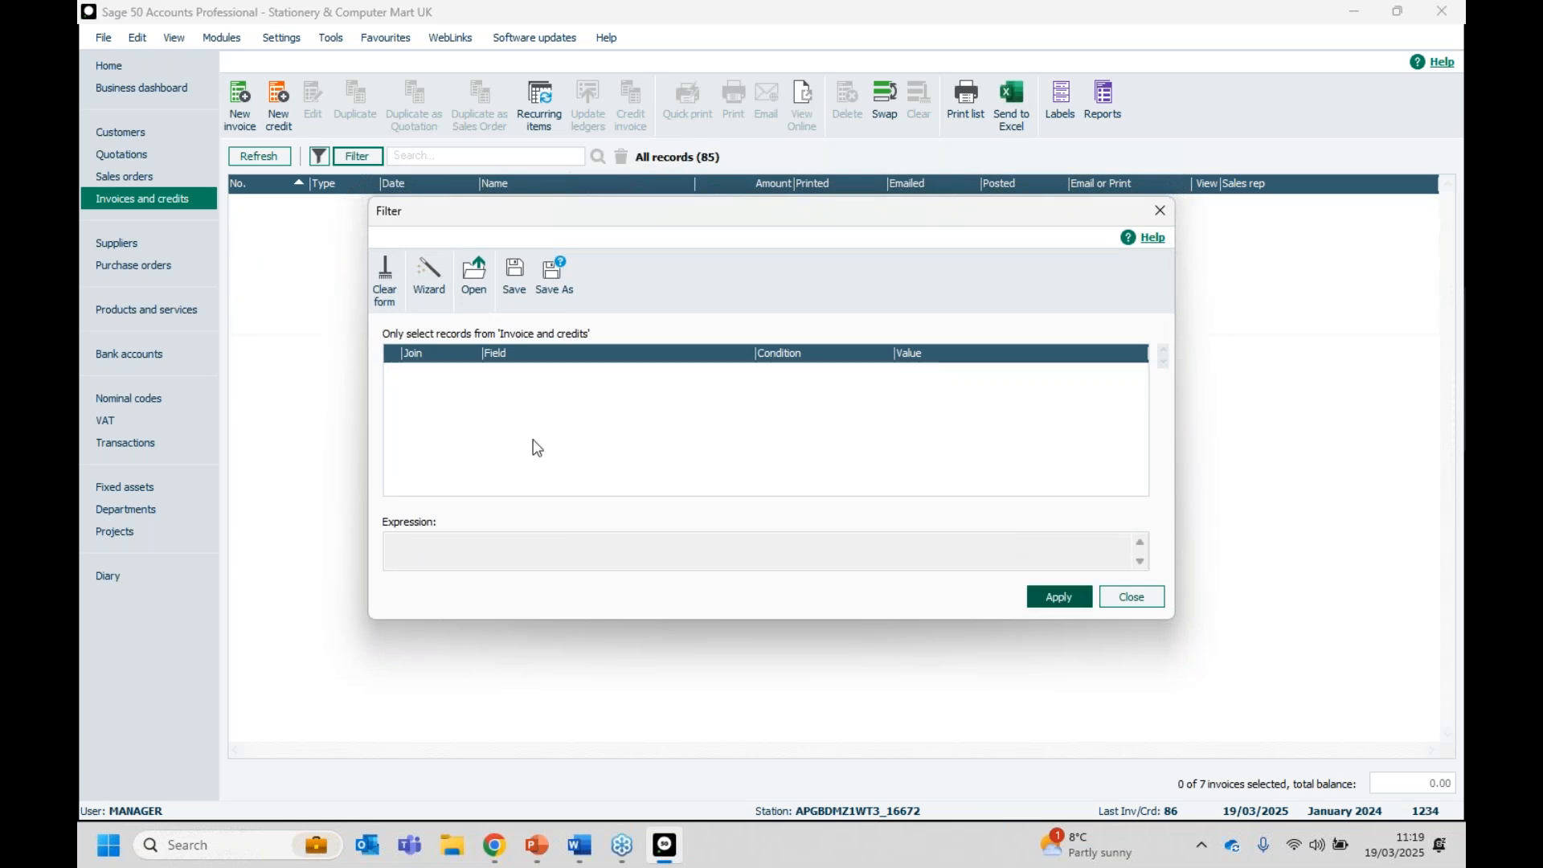
left_click(452, 378)
left_click(471, 375)
left_click(458, 401)
left_click(469, 375)
left_click(441, 393)
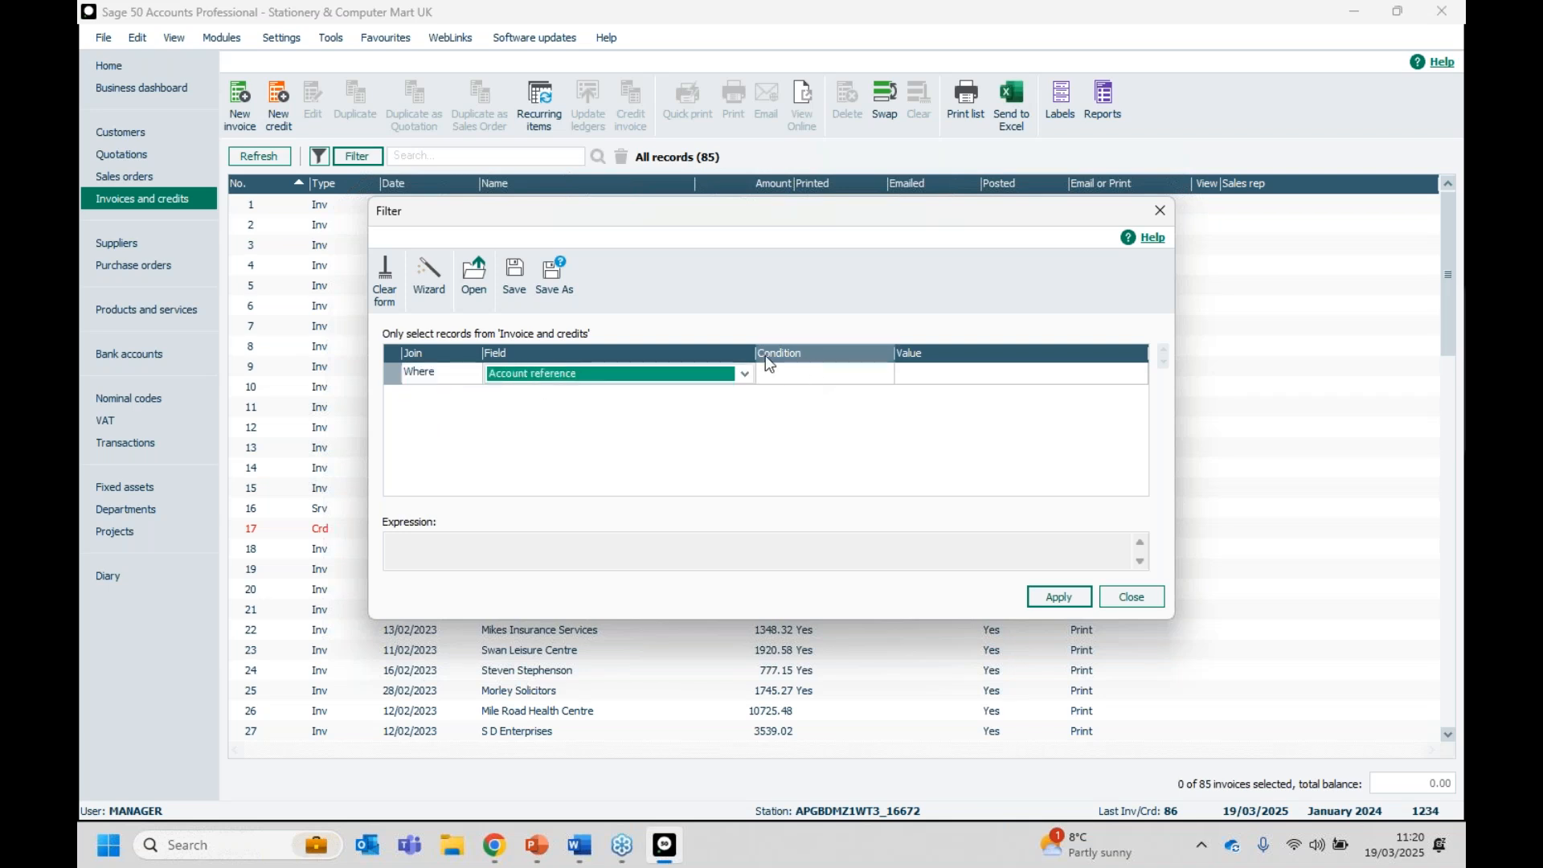
left_click(746, 372)
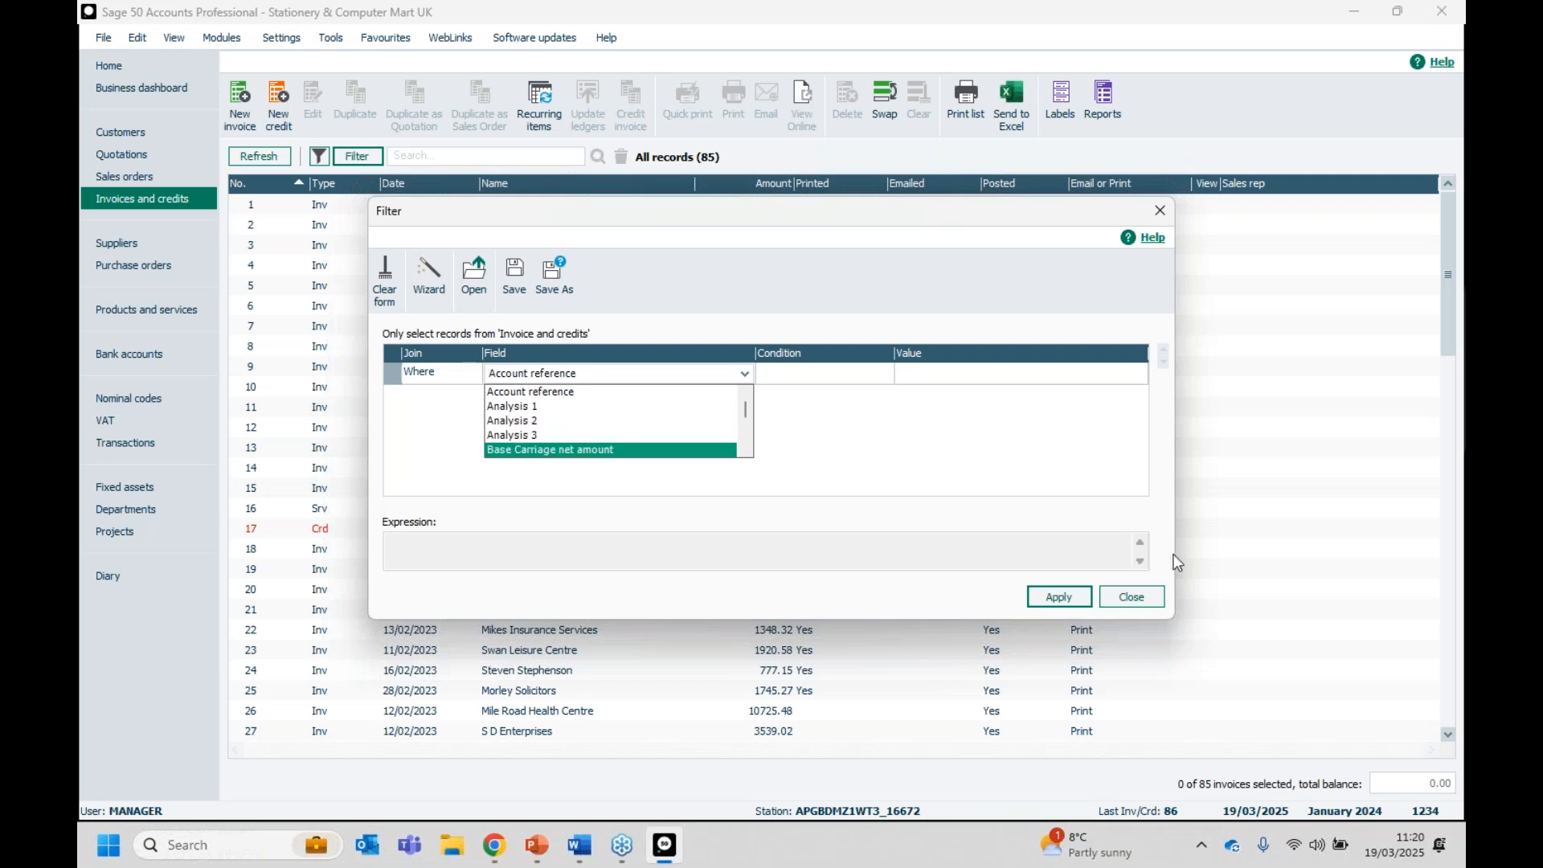
left_click(1130, 596)
left_click(1131, 597)
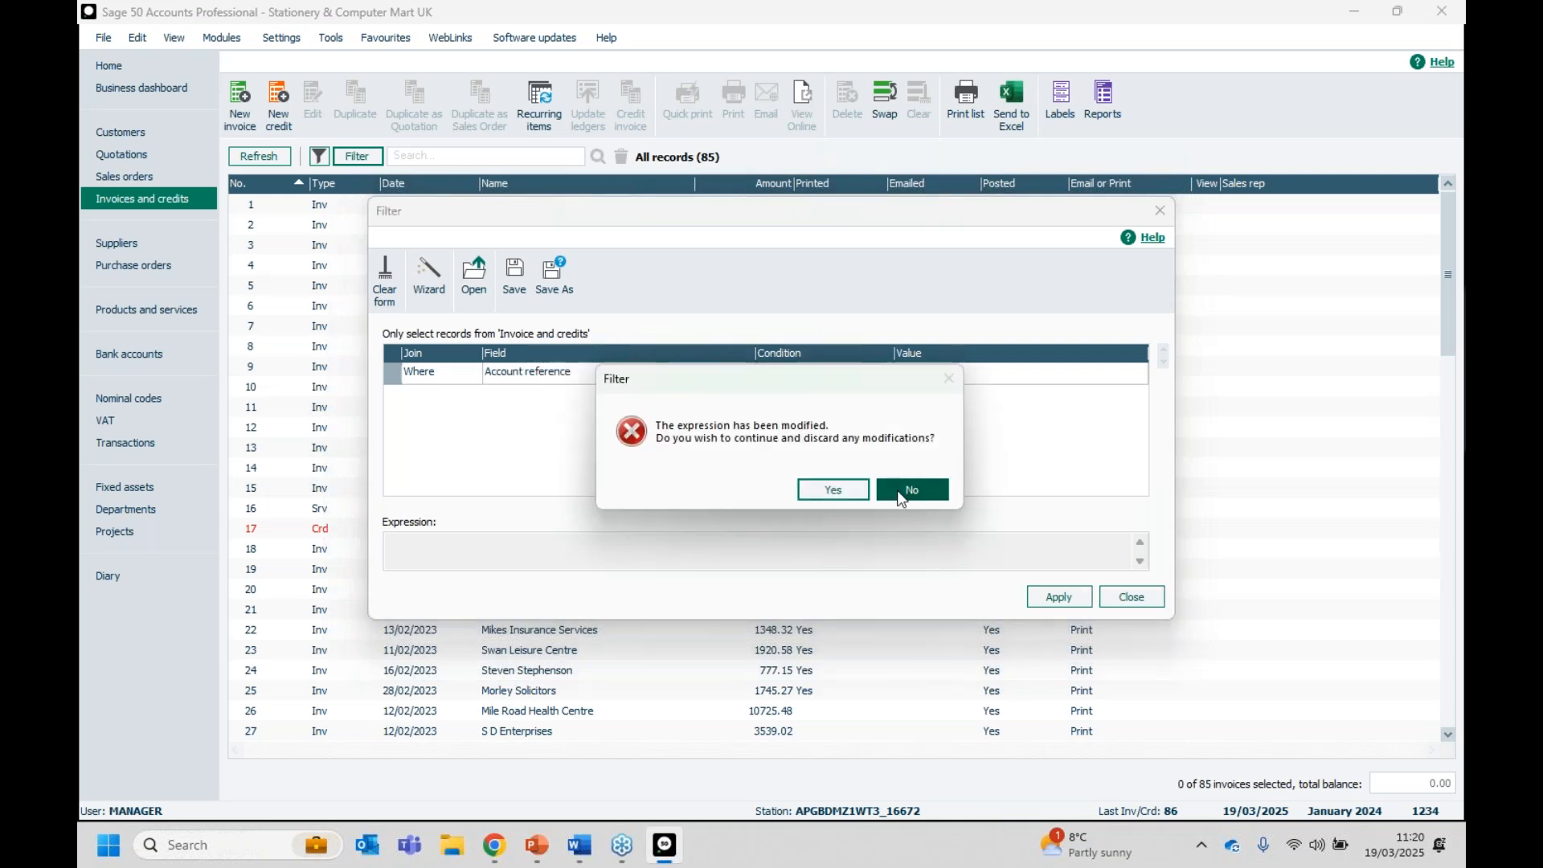
left_click(828, 483)
Open the first A1 Design Services invoice in the list, accept the already-posted notice and show its order details.
left_click(346, 207)
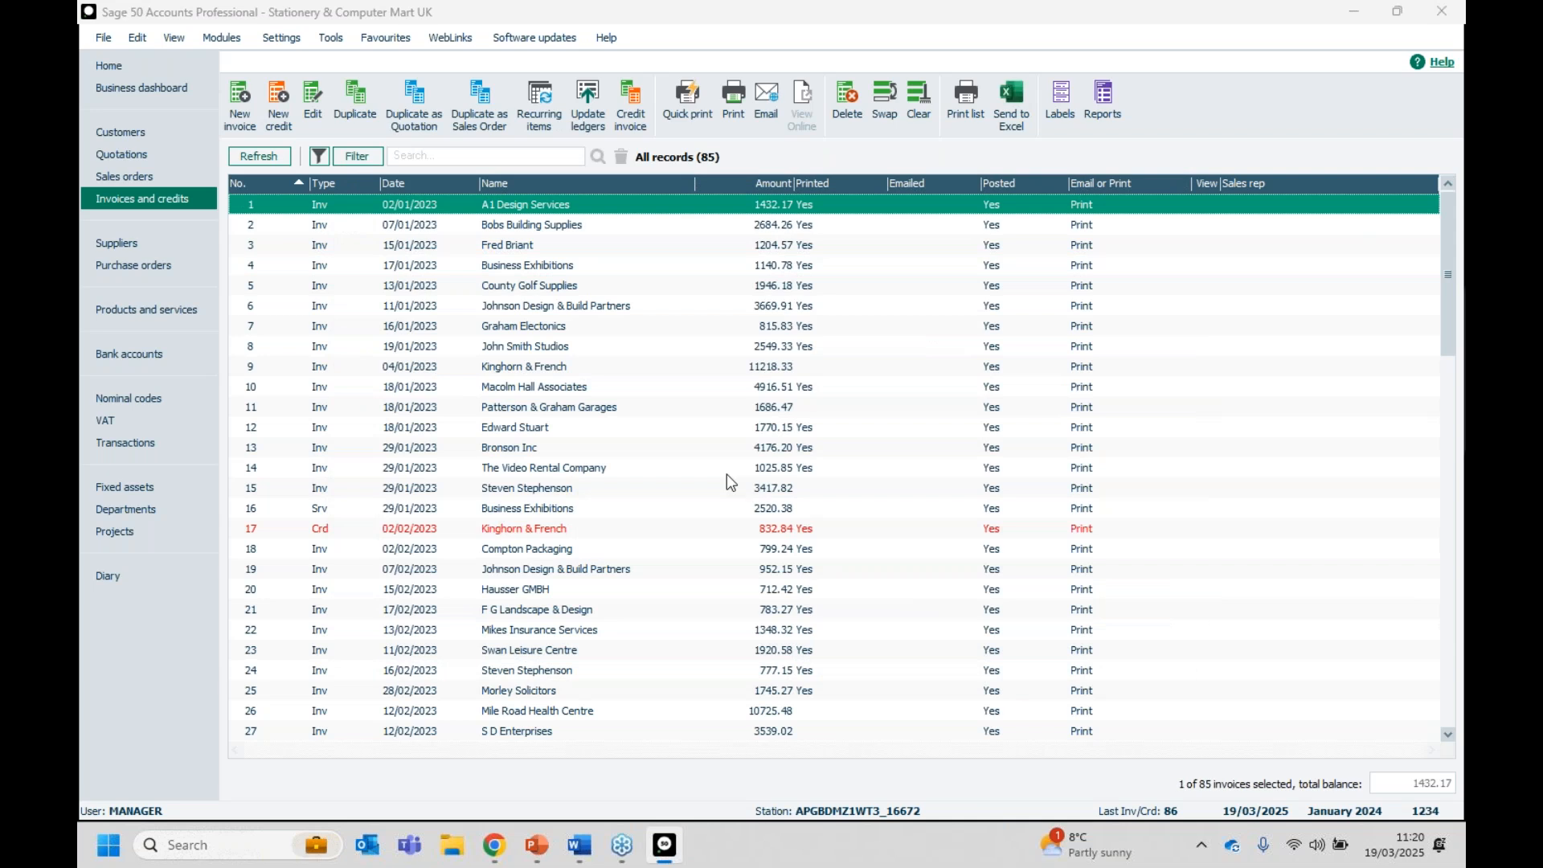
double_click(530, 204)
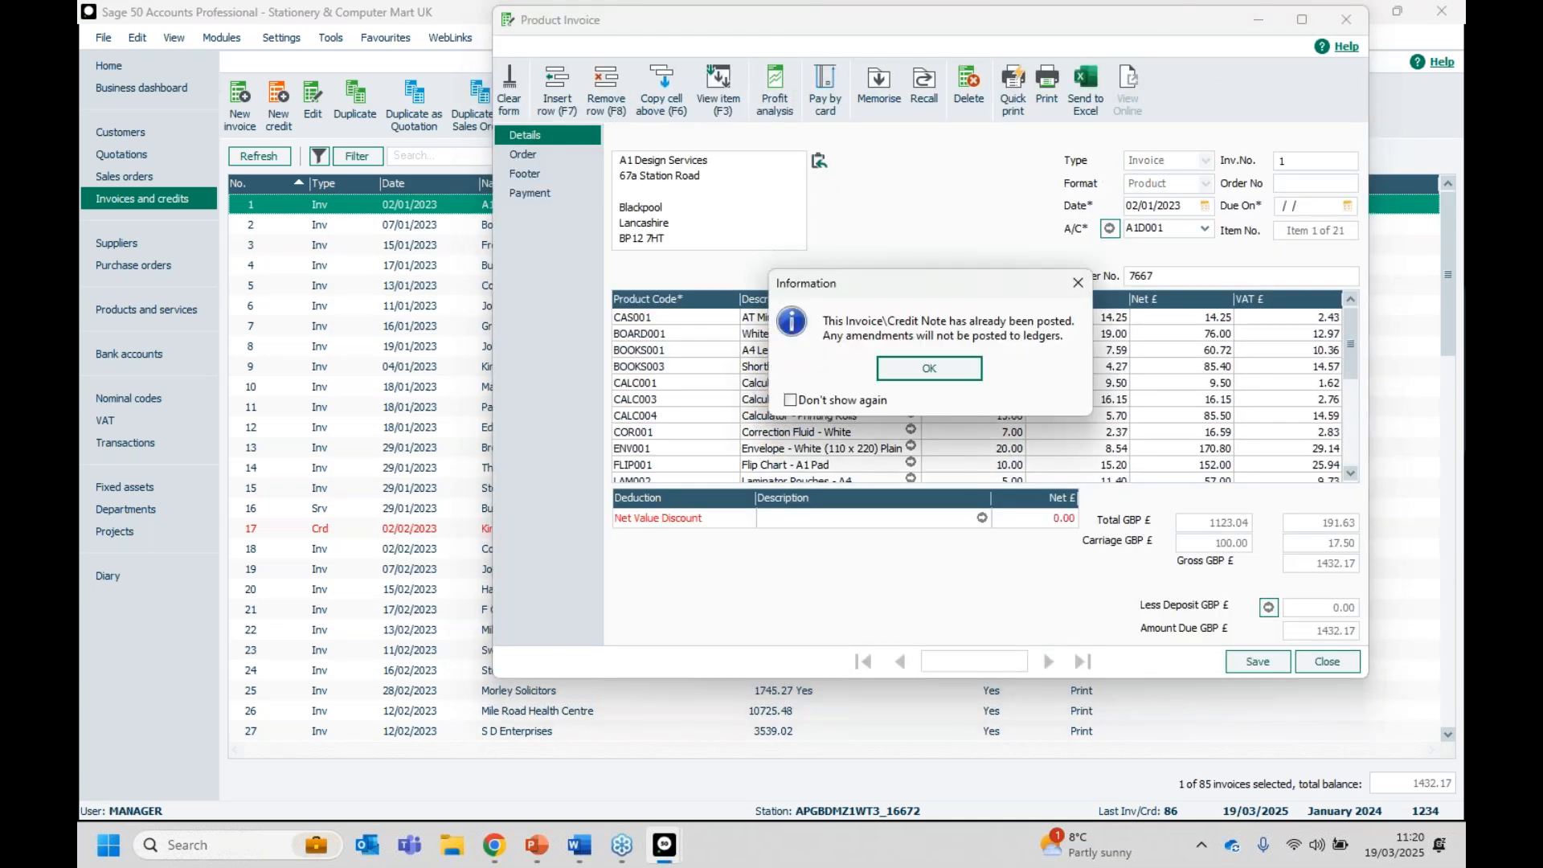
left_click(970, 375)
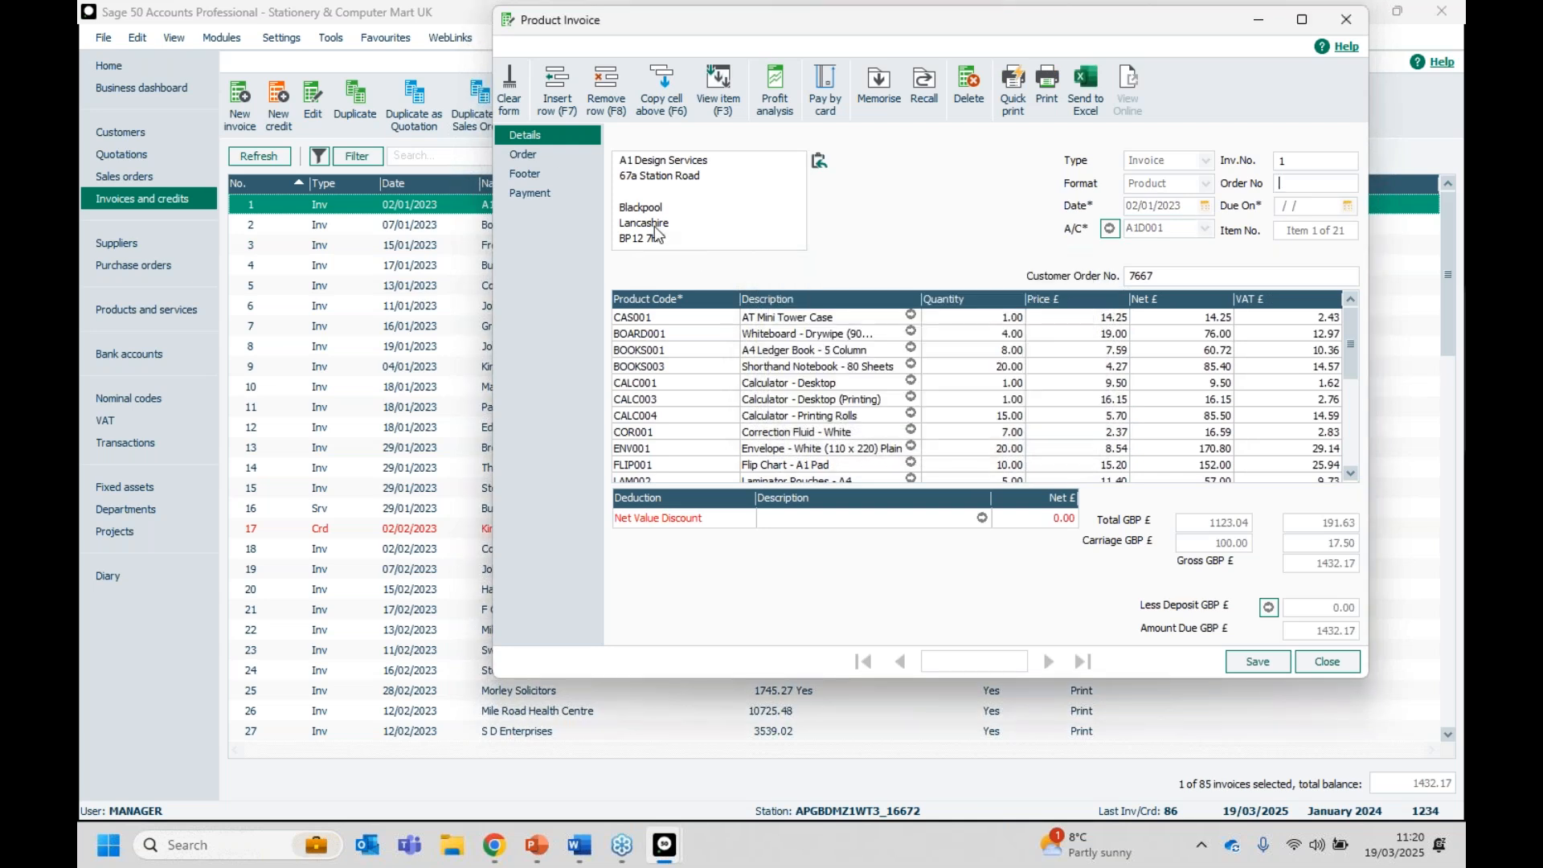
left_click(519, 154)
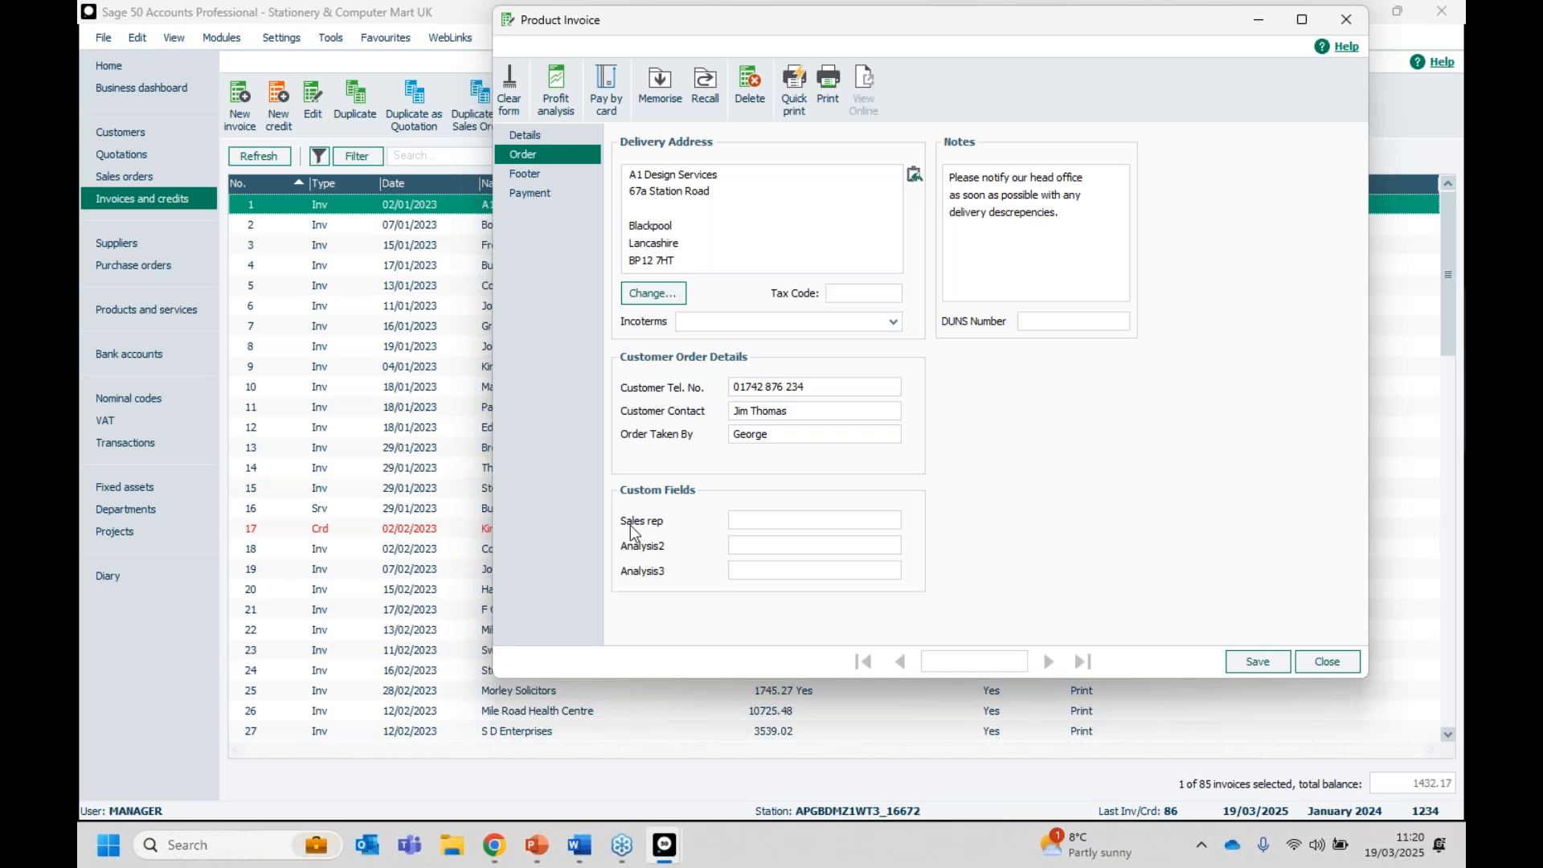
Enter the sales rep's first name in the Sales rep custom field, save despite the date warning and close the invoice window.
left_click(770, 523)
type("Abby")
left_click(1257, 661)
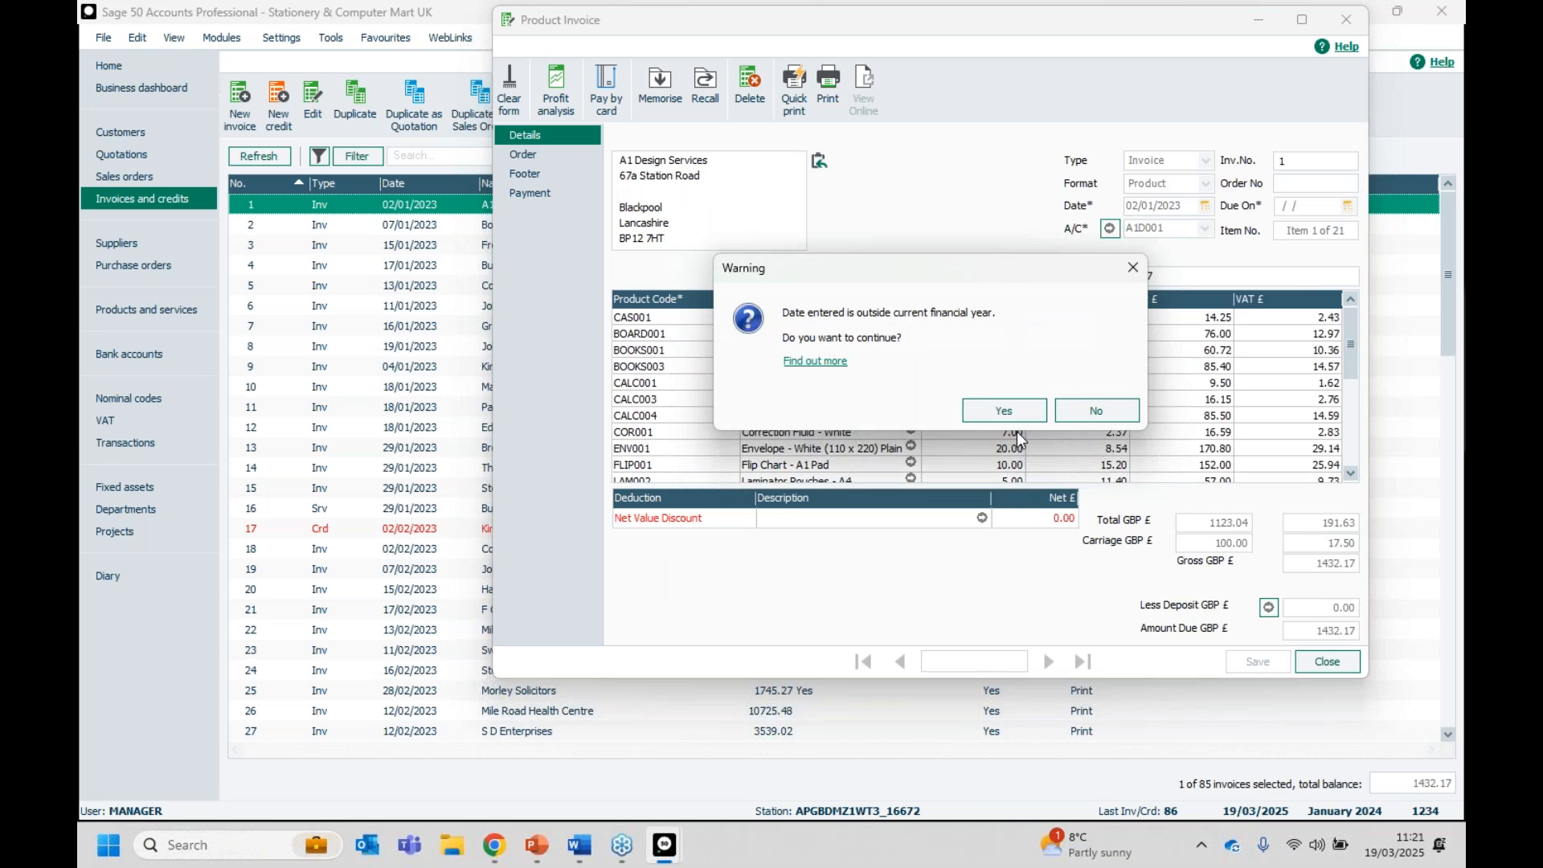
left_click(1006, 411)
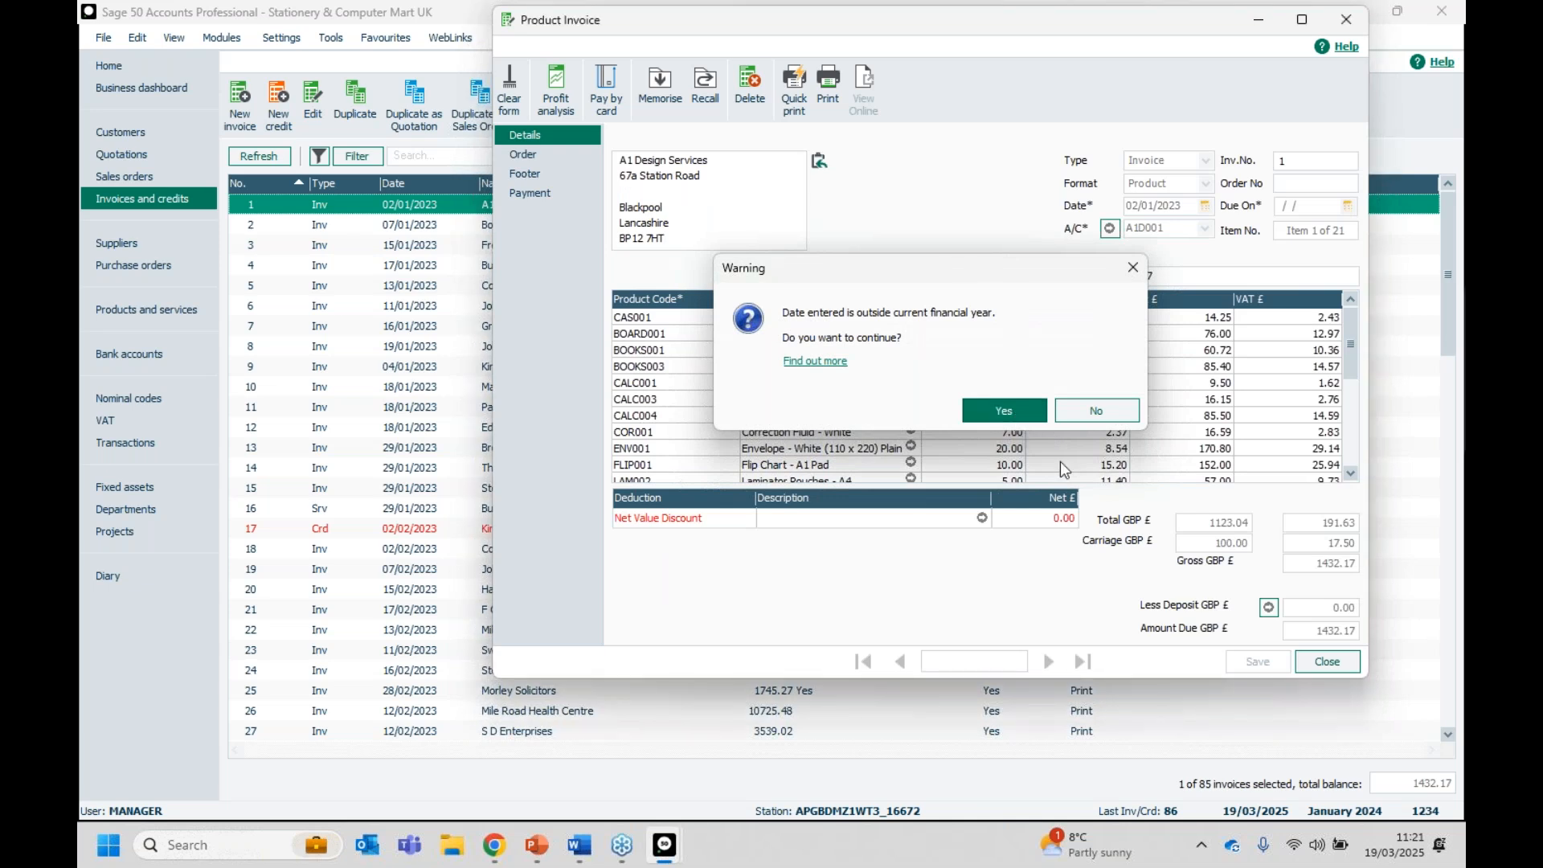
left_click(1324, 667)
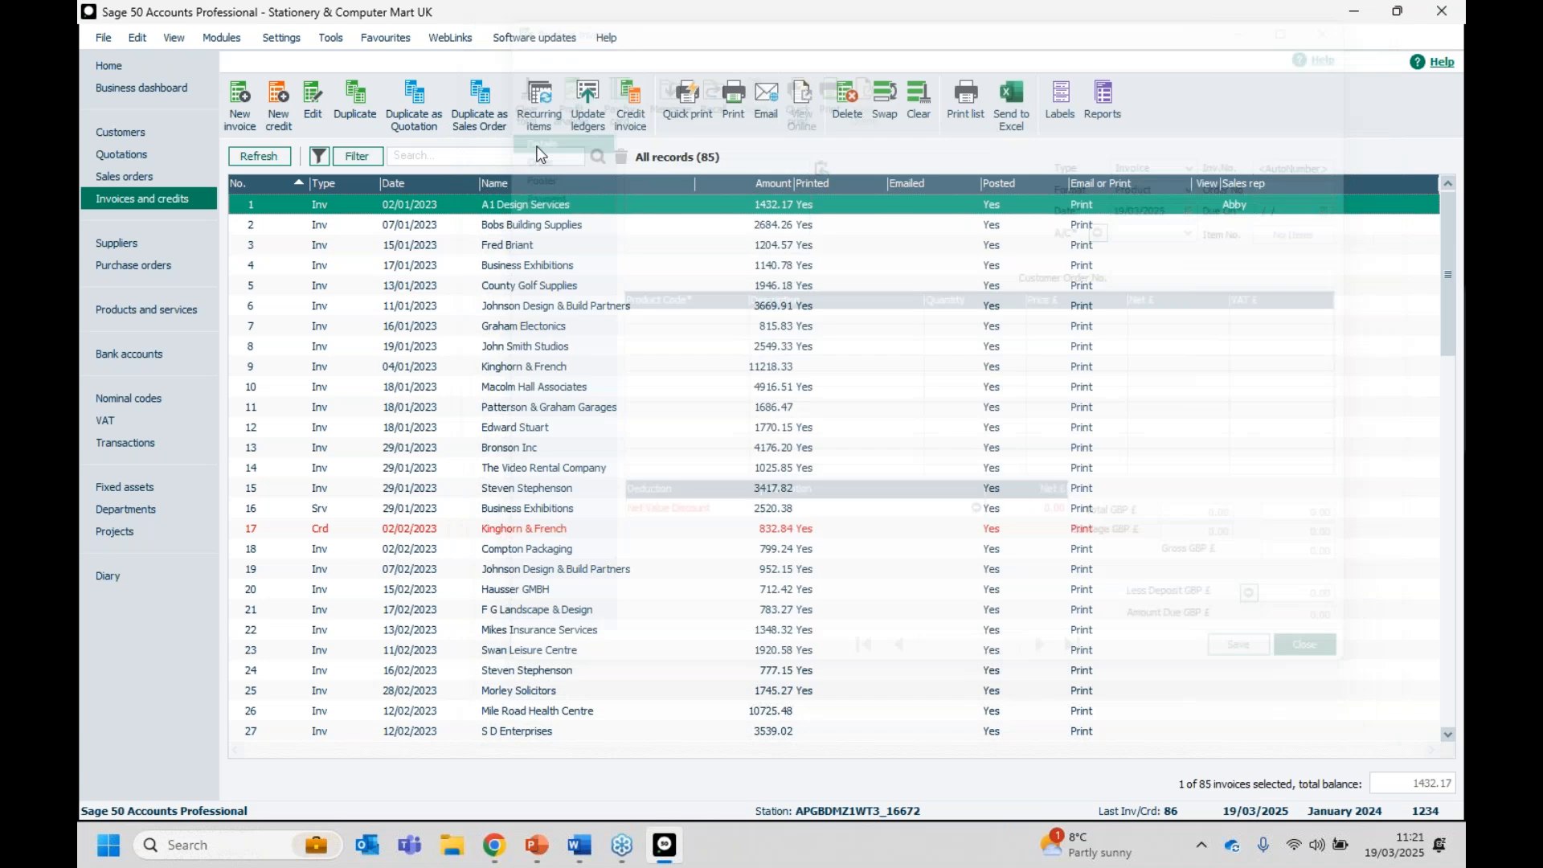
Open the invoices and credits filter and start a Where condition on the Analysis 1 field.
left_click(360, 155)
left_click(466, 372)
left_click(451, 412)
left_click(581, 368)
left_click(742, 374)
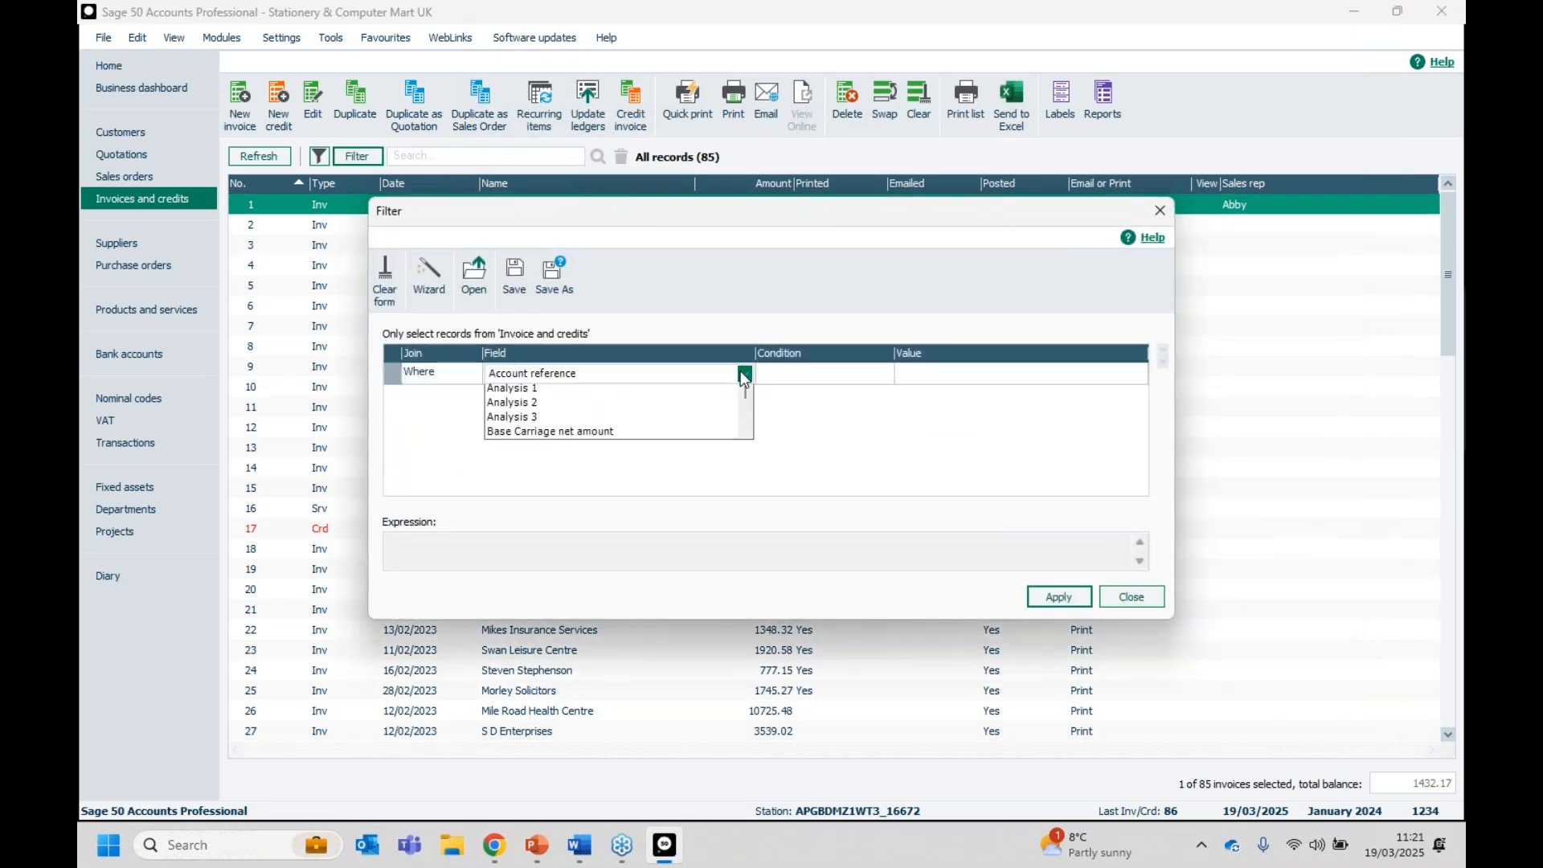
left_click(562, 388)
Complete the Analysis 1 condition as Is Equal To the sales rep's first name and apply it to the invoice list.
left_click(791, 375)
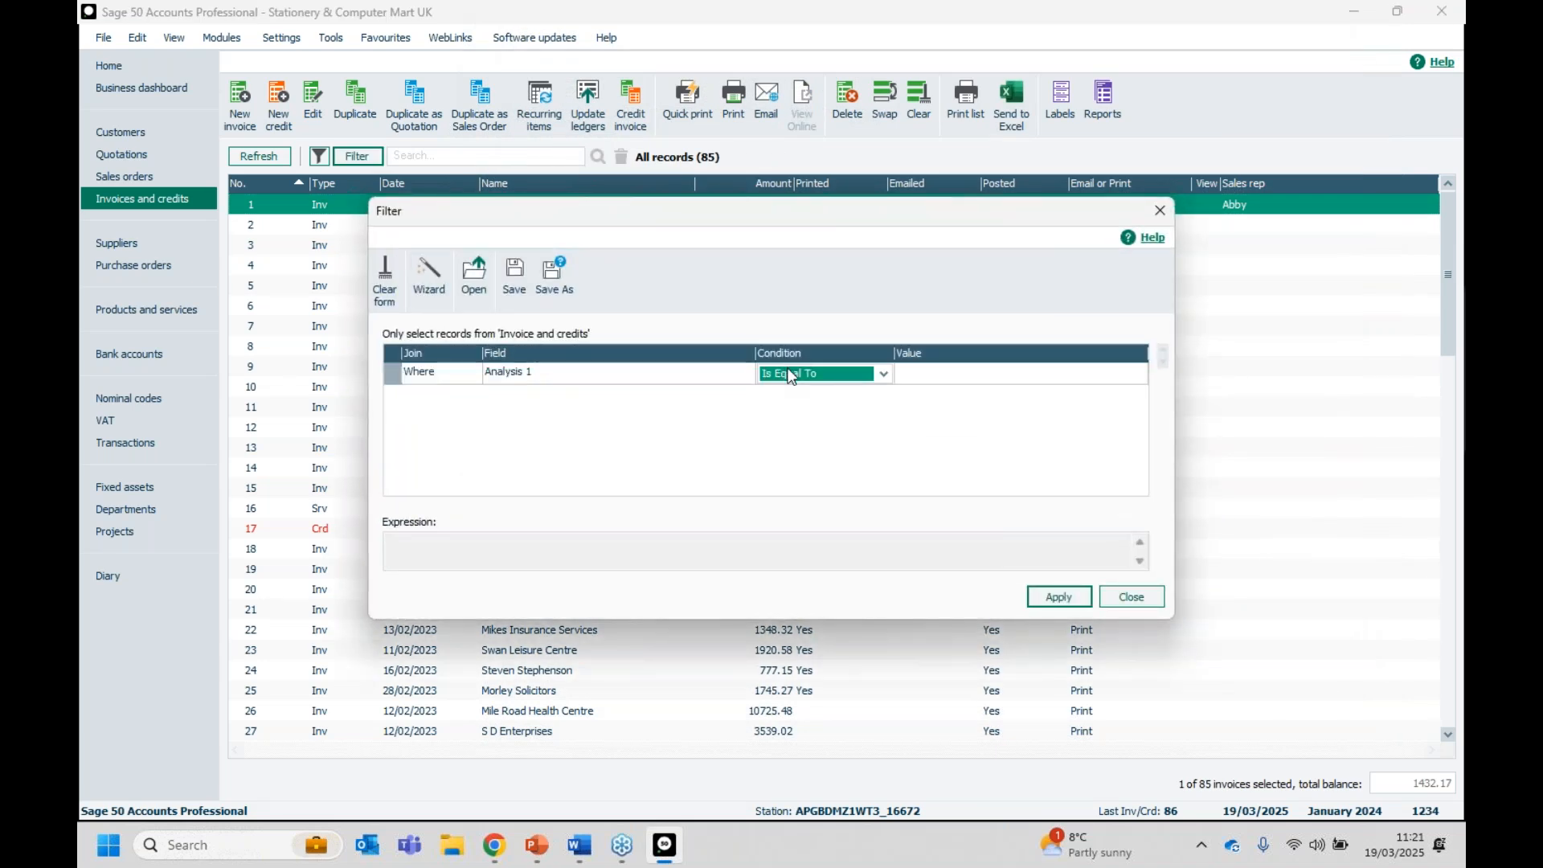
left_click(1011, 374)
type("Abby")
key("Return")
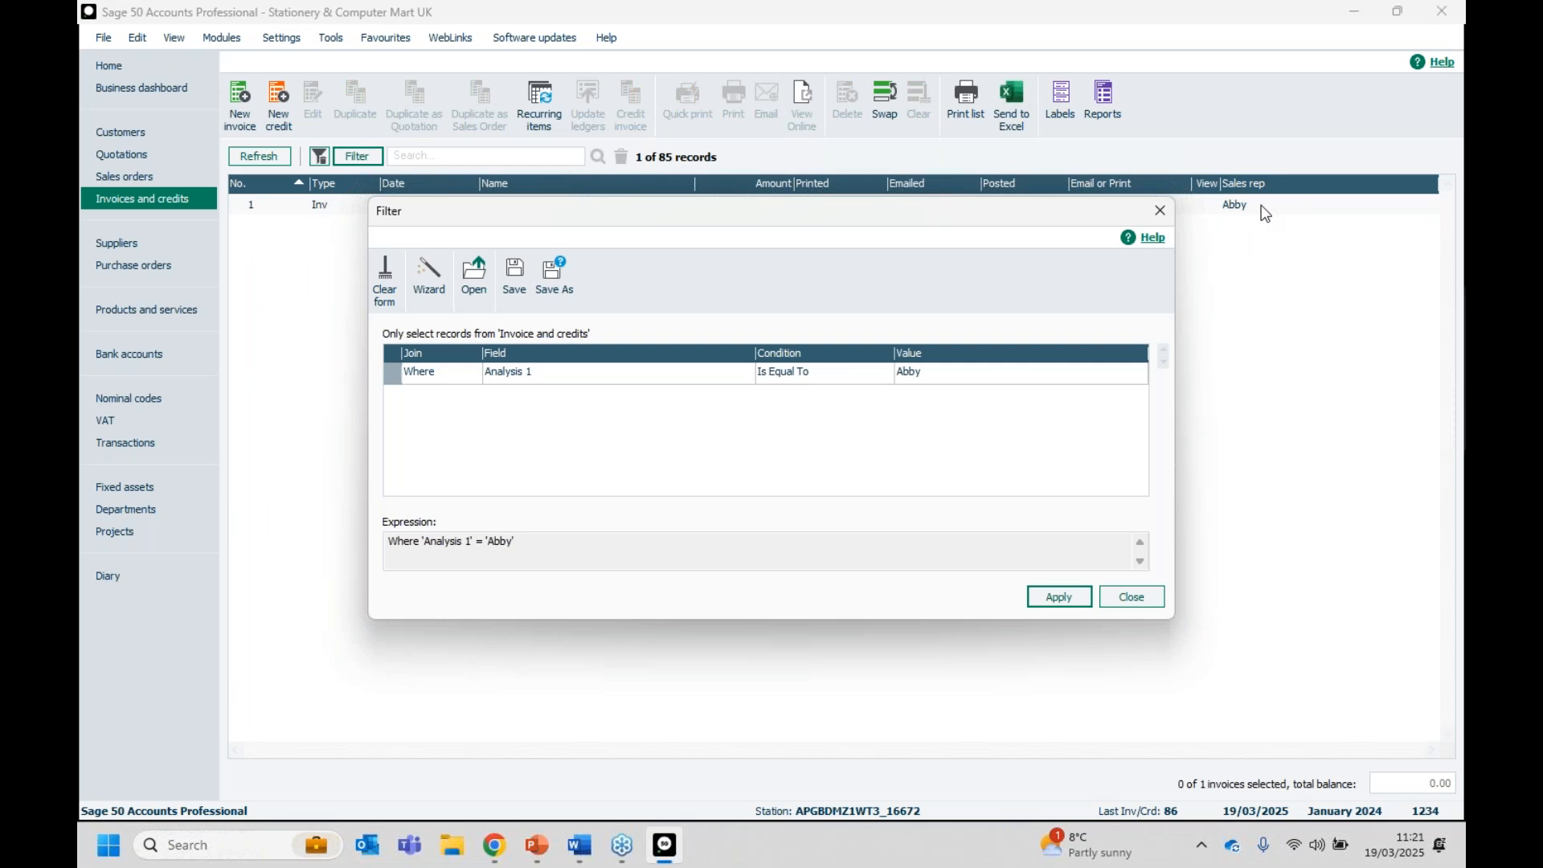
left_click(794, 393)
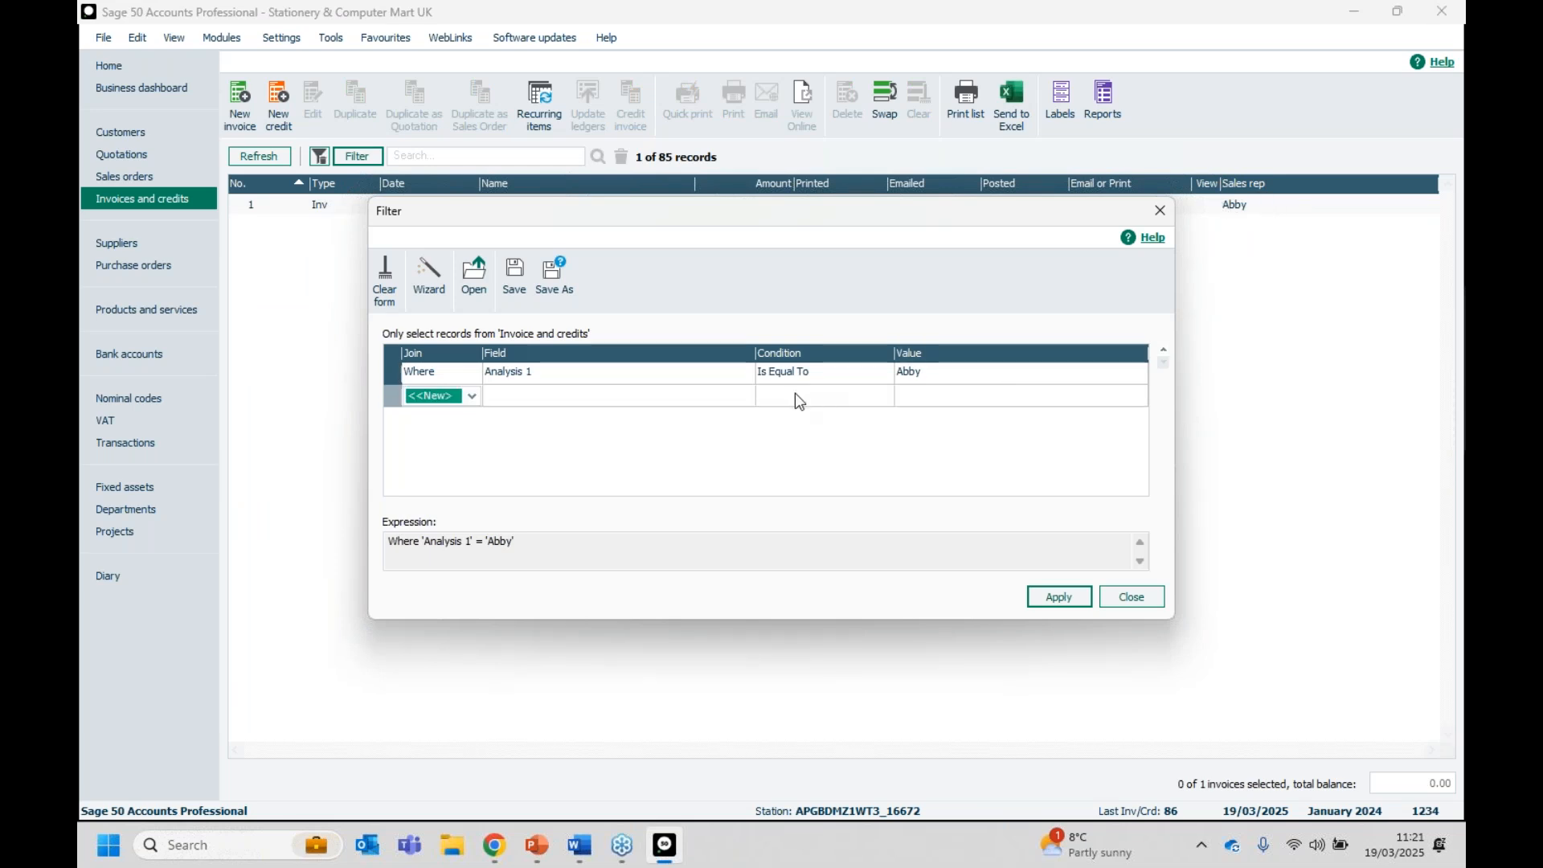
Change the Analysis 1 condition's value to the other sales rep's full name, apply it and move the filter window clear of the filtered invoice.
left_click(916, 372)
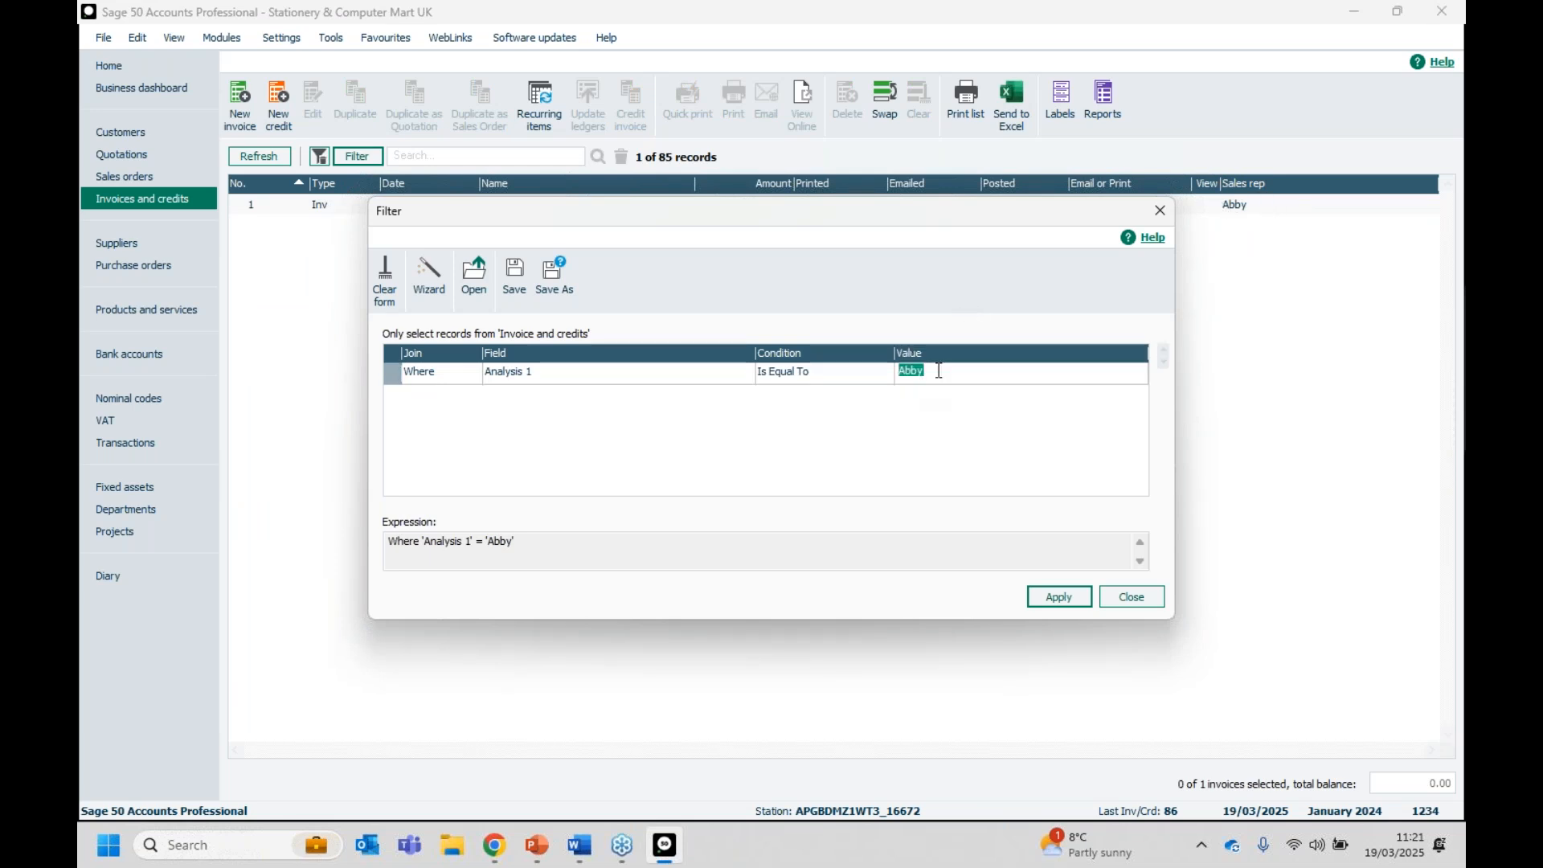
type("Joe")
key("Return")
left_click(943, 379)
type("Joe Bloggs")
key("Return")
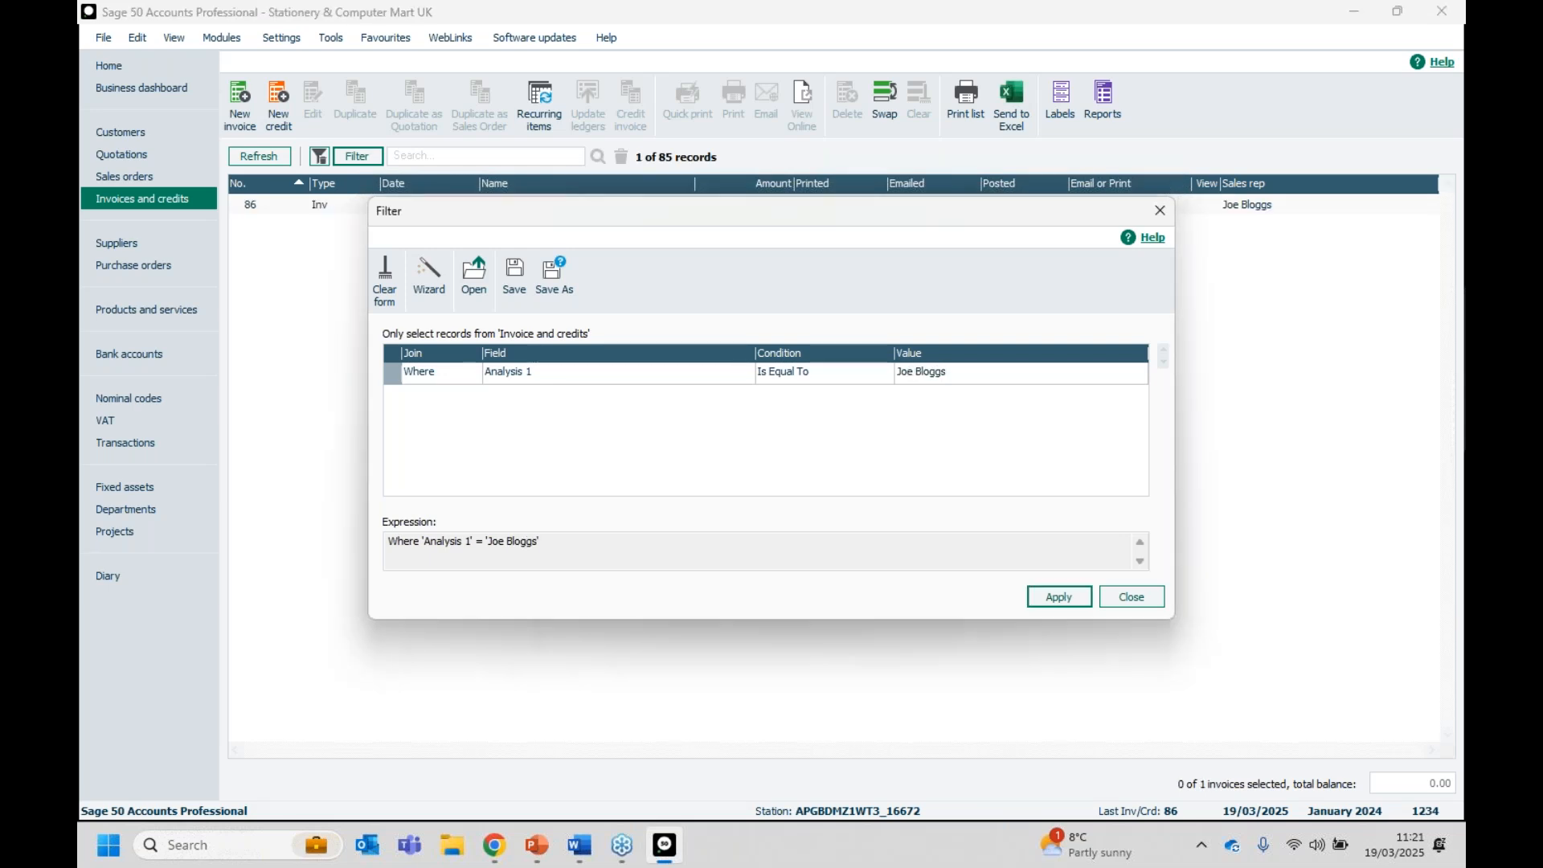
left_click_drag(963, 210, 973, 244)
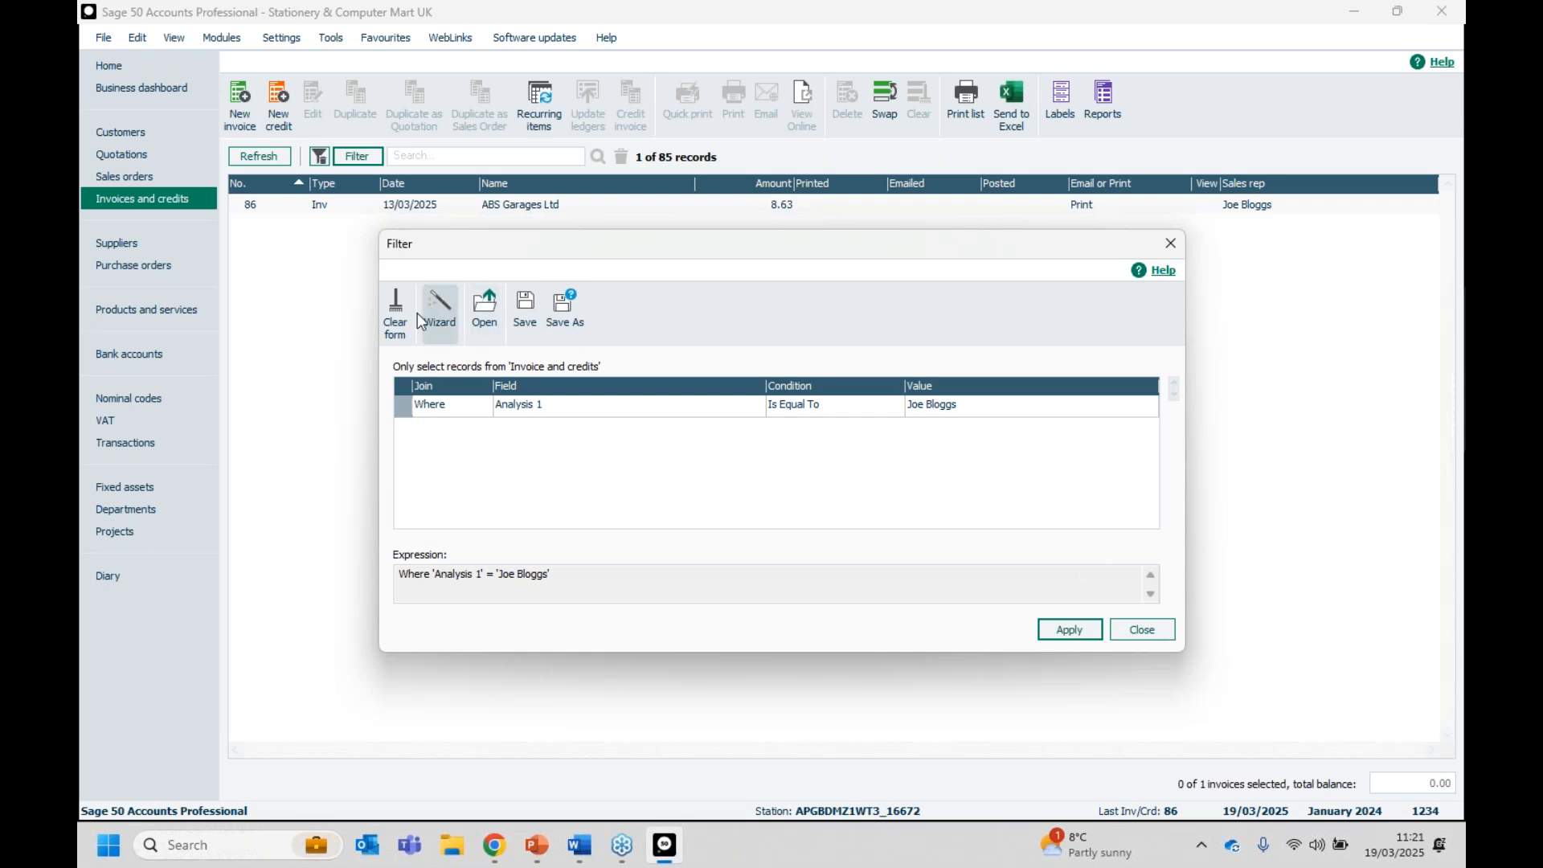
Clear the Analysis 1 condition for the second sales rep, apply the empty filter and close the filter window.
left_click(395, 313)
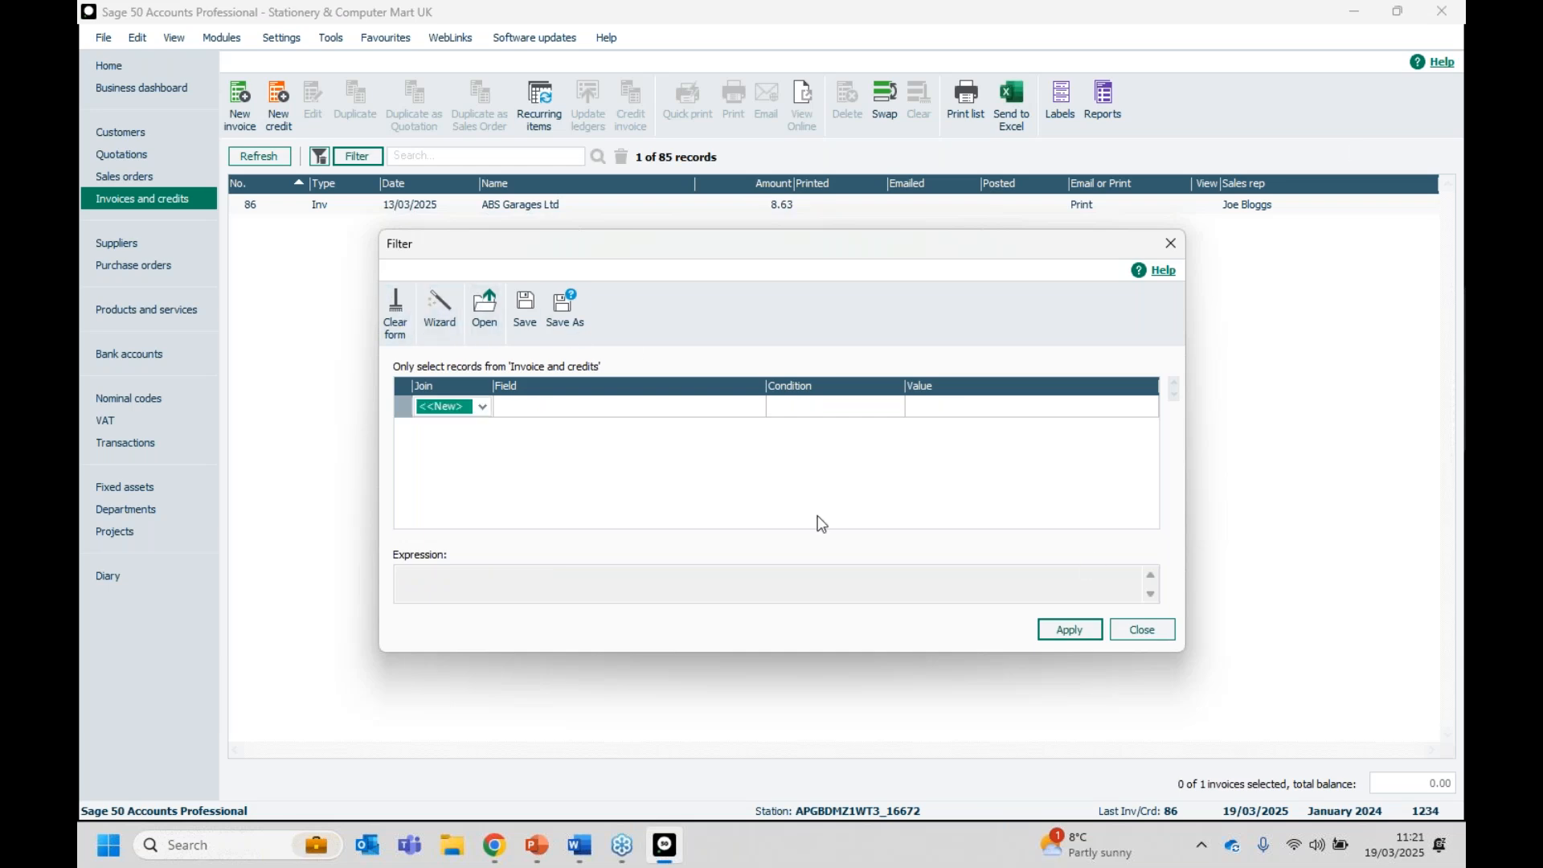
left_click(1066, 627)
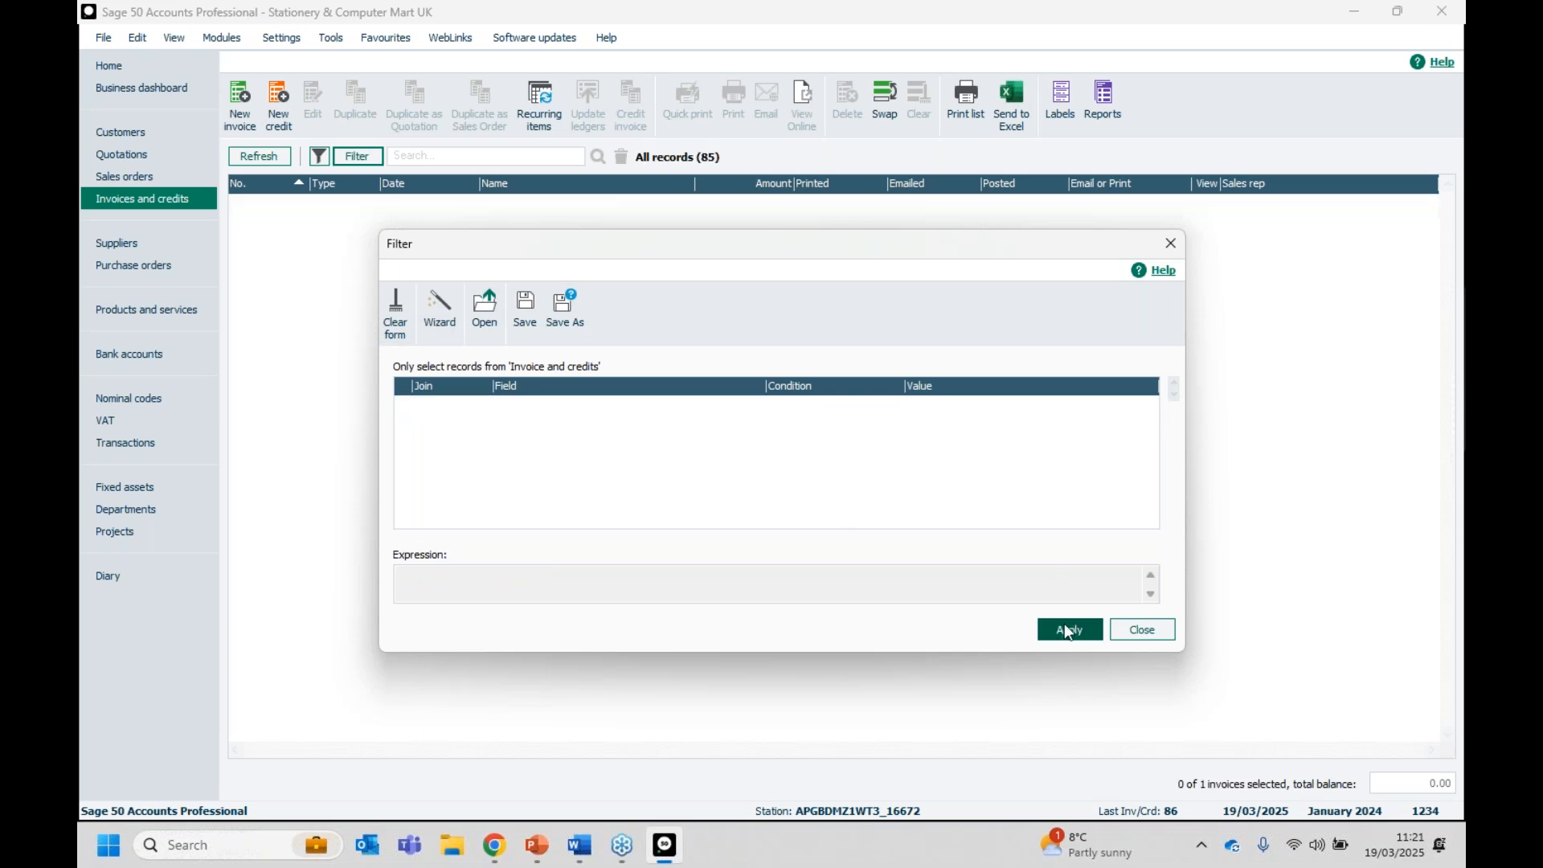
left_click(1128, 629)
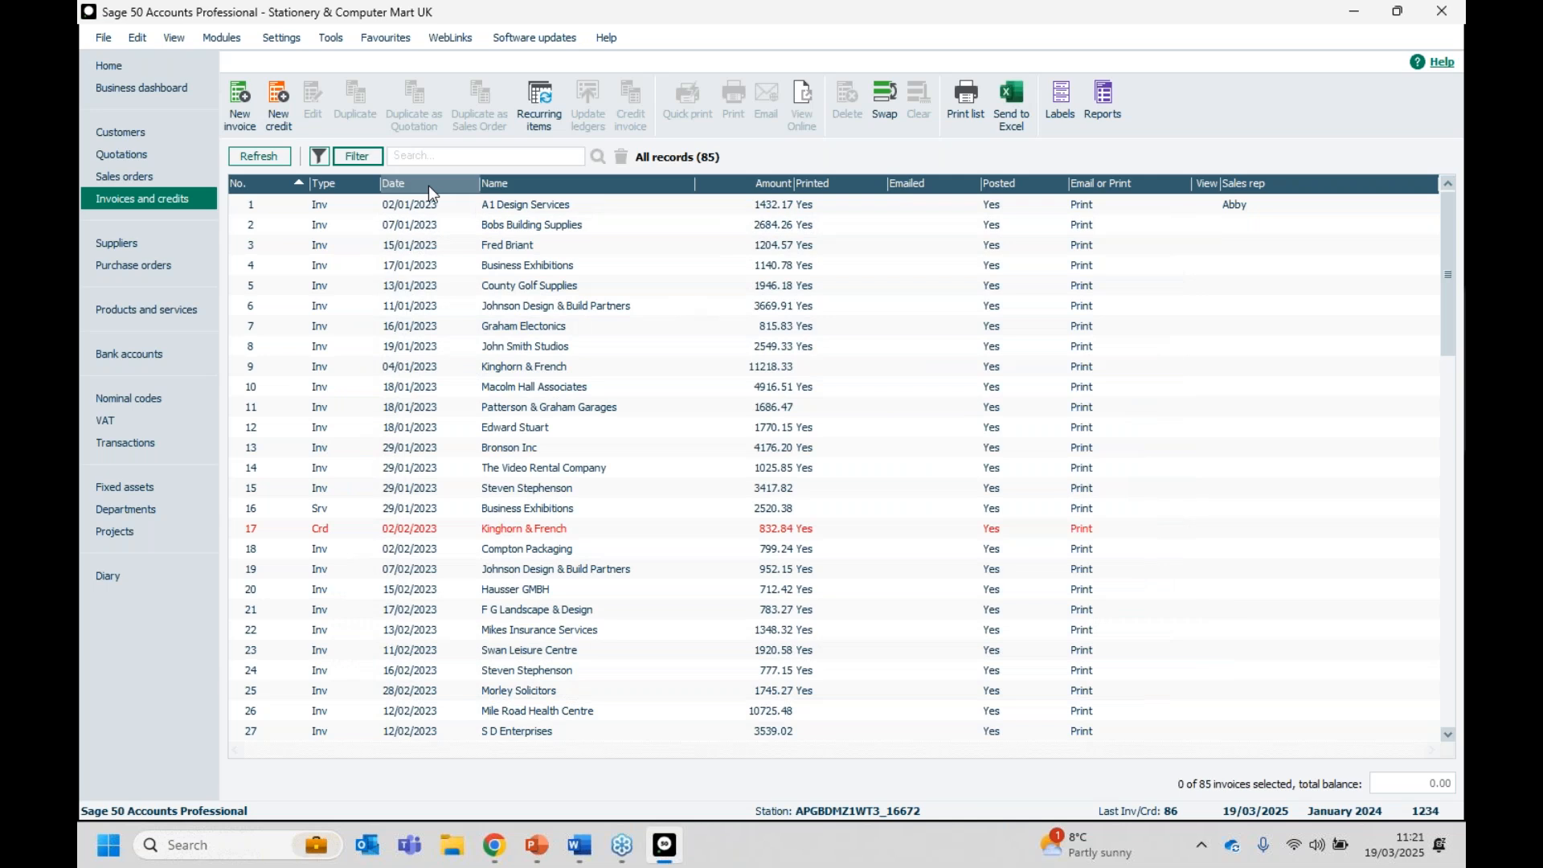
Filter the invoices again with Where Analysis 1 Is Equal To the first sales rep's first name, and close the filter window.
left_click(358, 157)
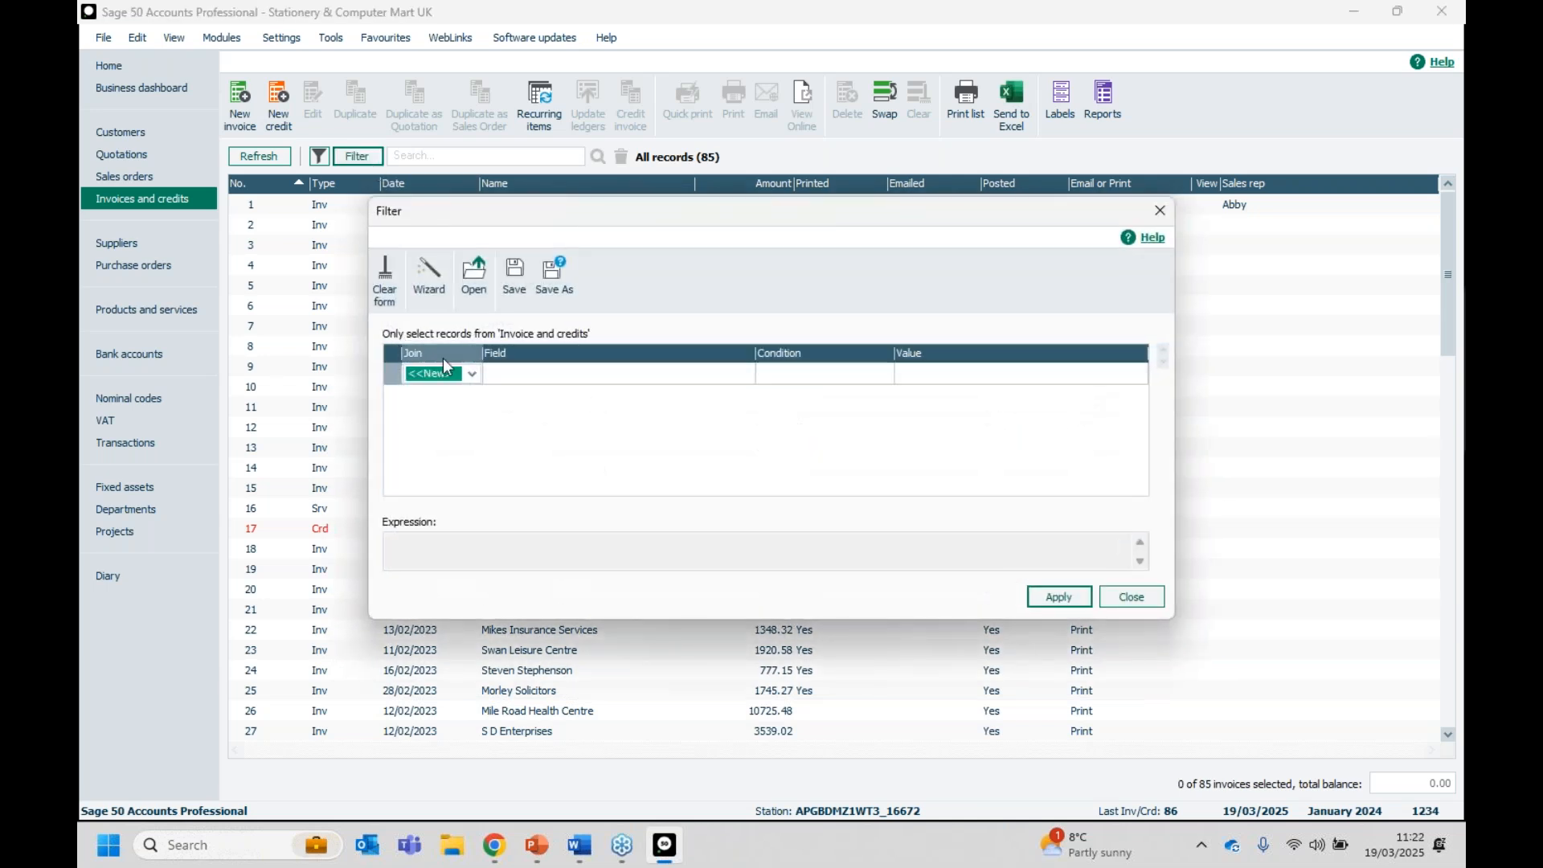
left_click(459, 406)
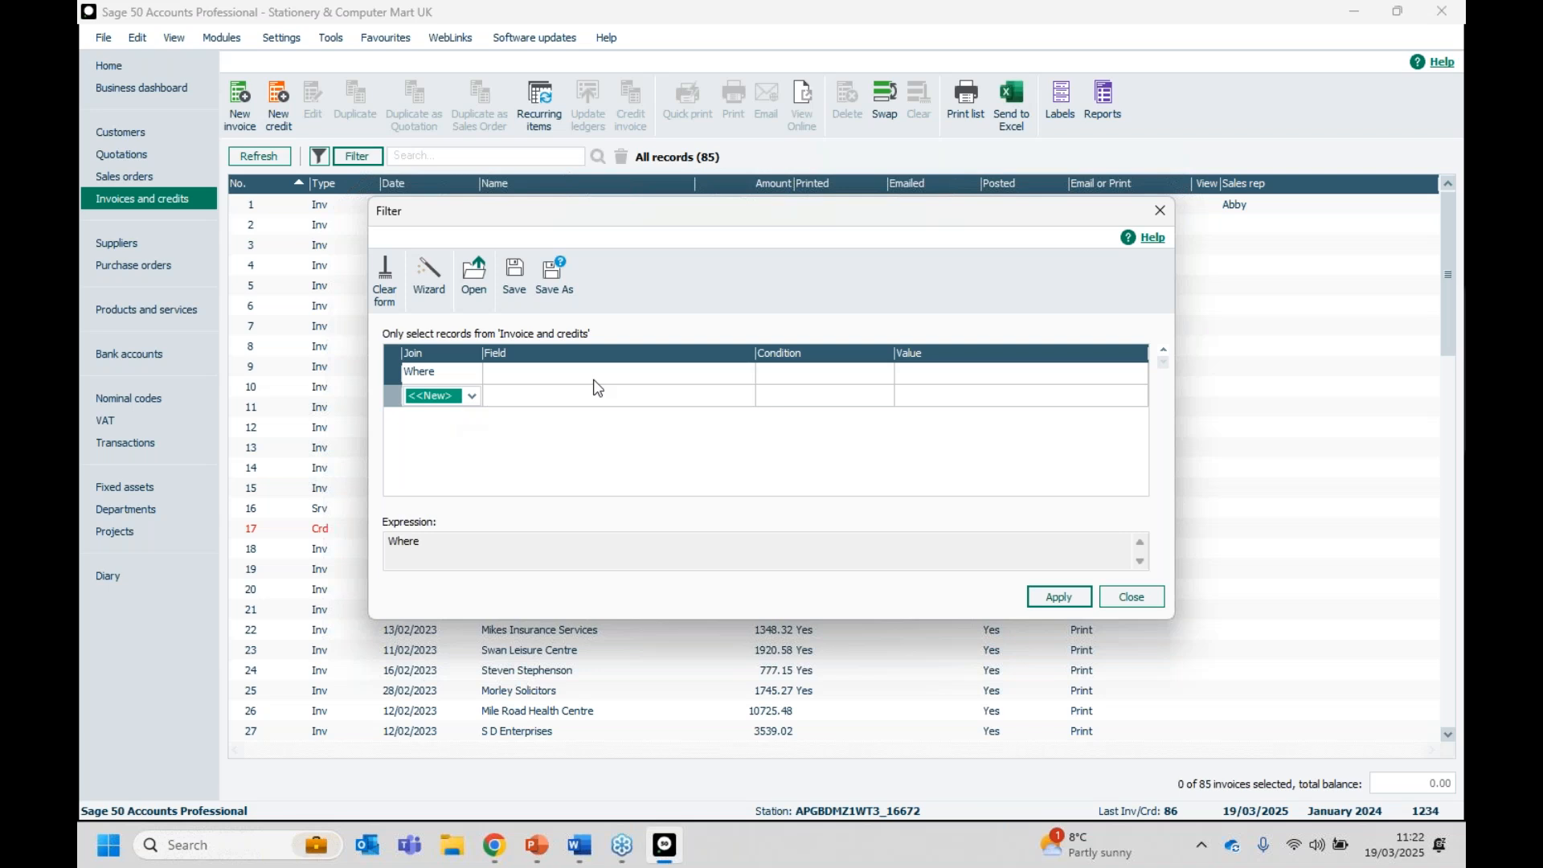
left_click(729, 375)
left_click(740, 372)
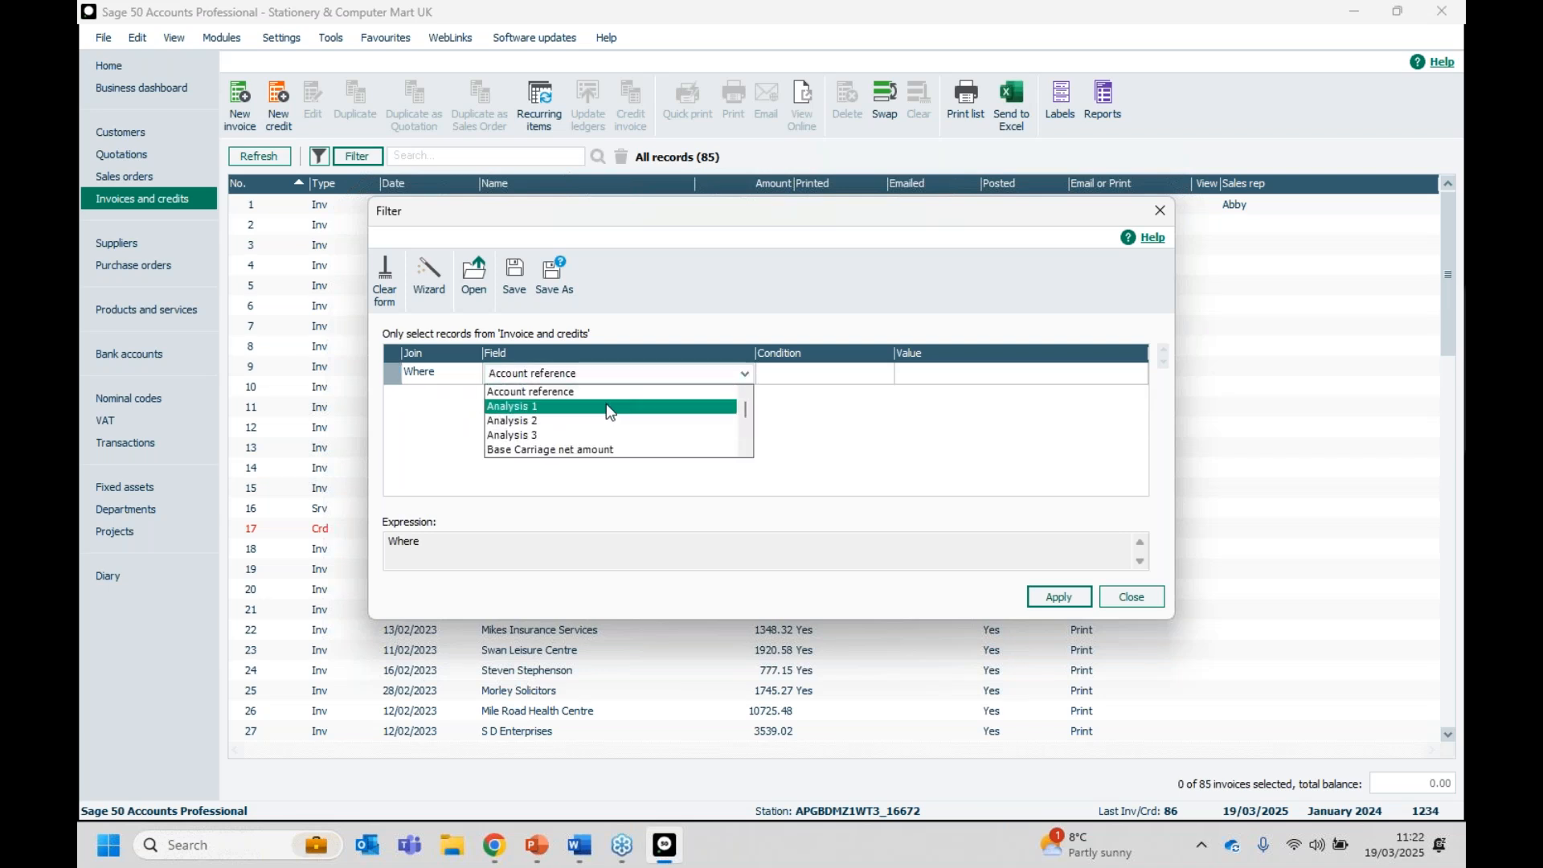
left_click(606, 404)
left_click(760, 381)
left_click(915, 373)
type("Abby")
key("Return")
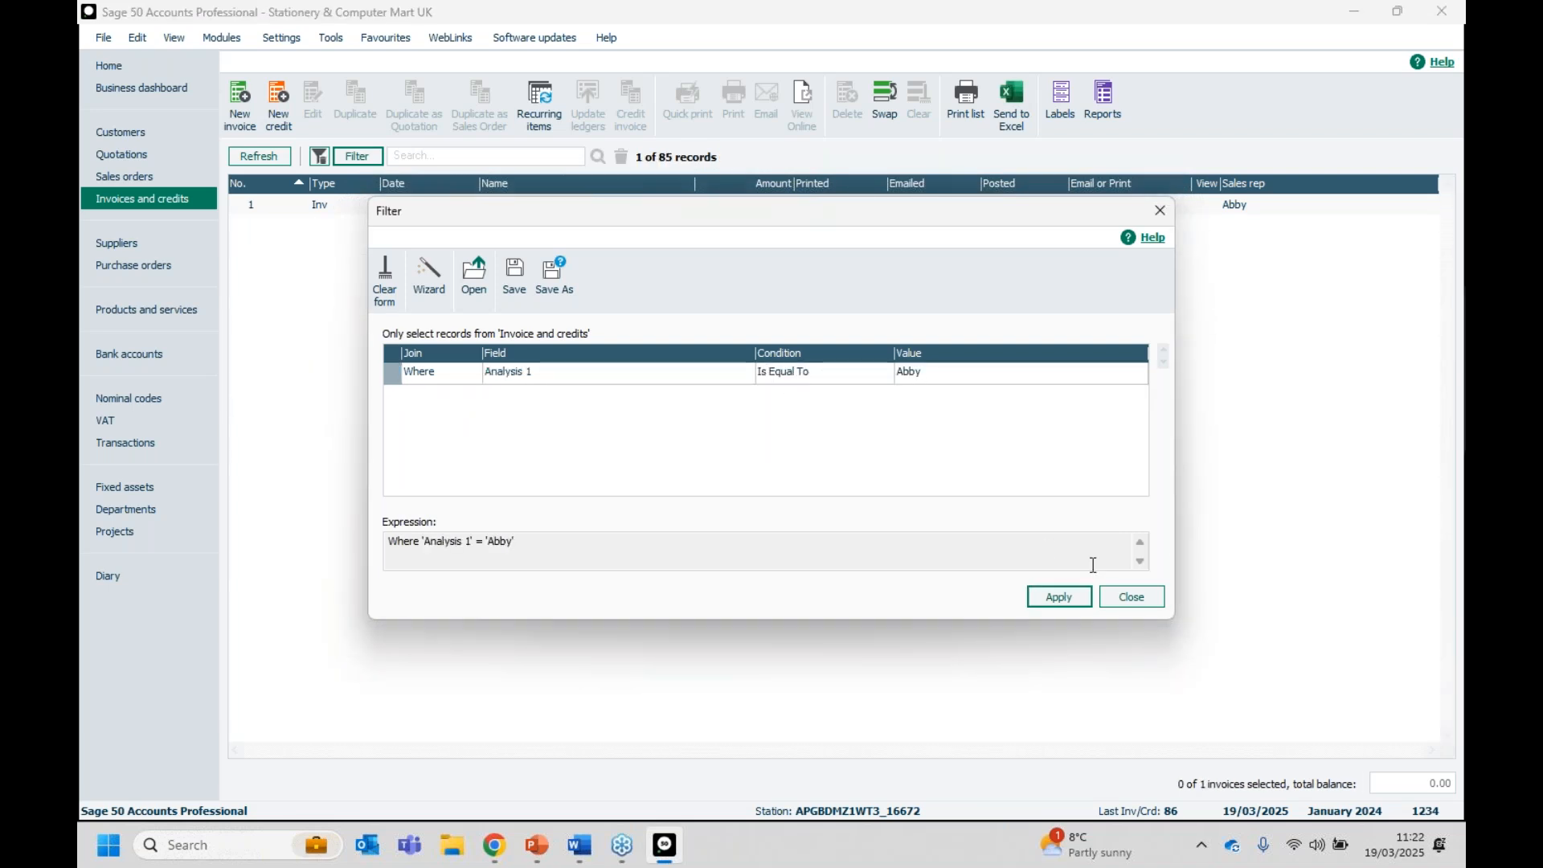
left_click(1133, 596)
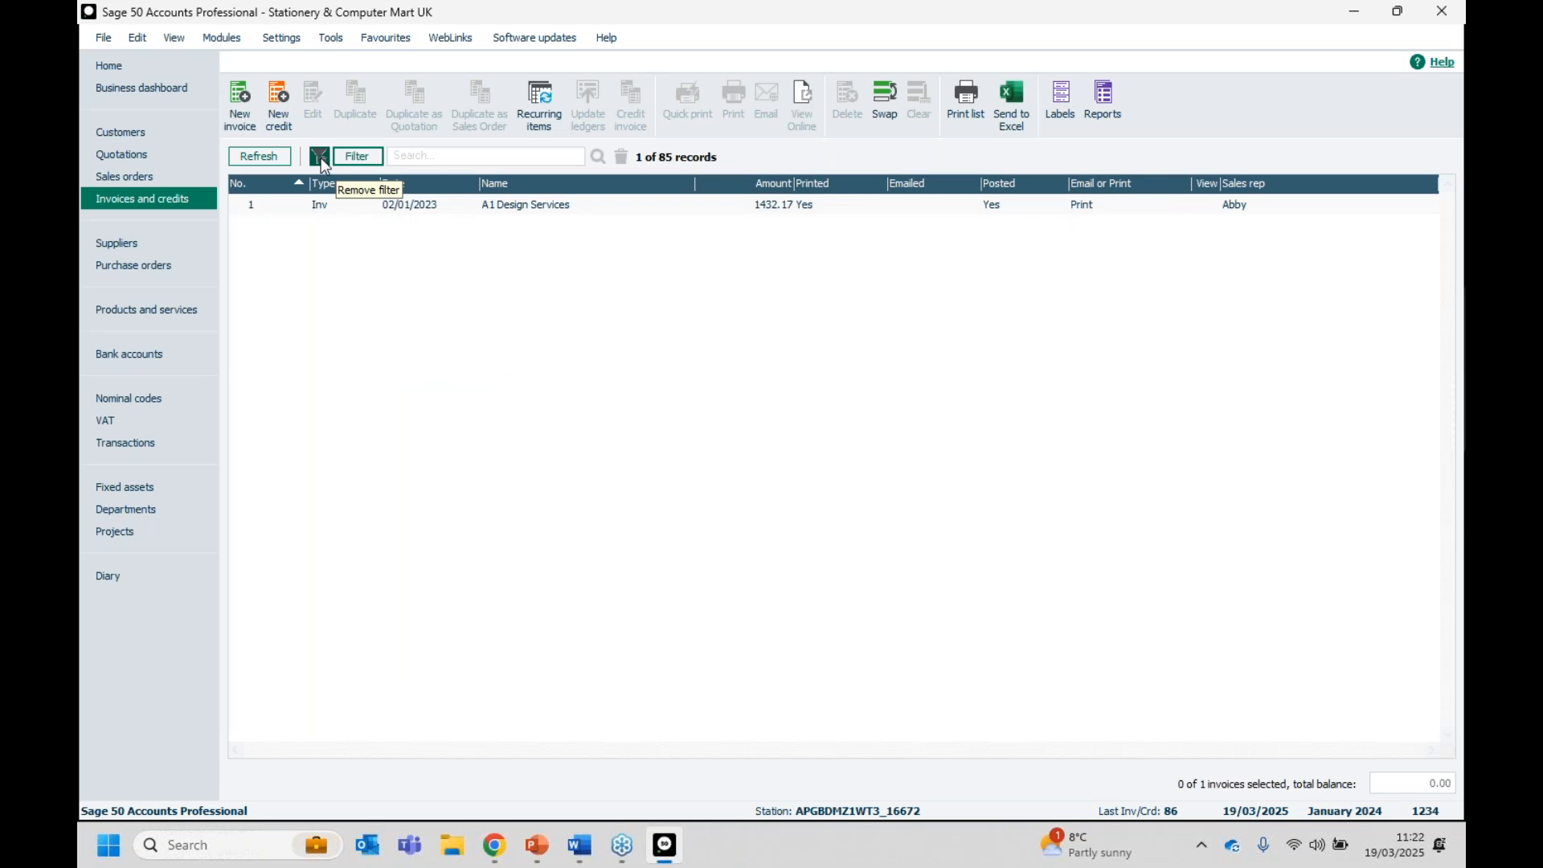
Switch the sales rep filter off and on twice to compare the full invoice list with the filtered one.
left_click(321, 158)
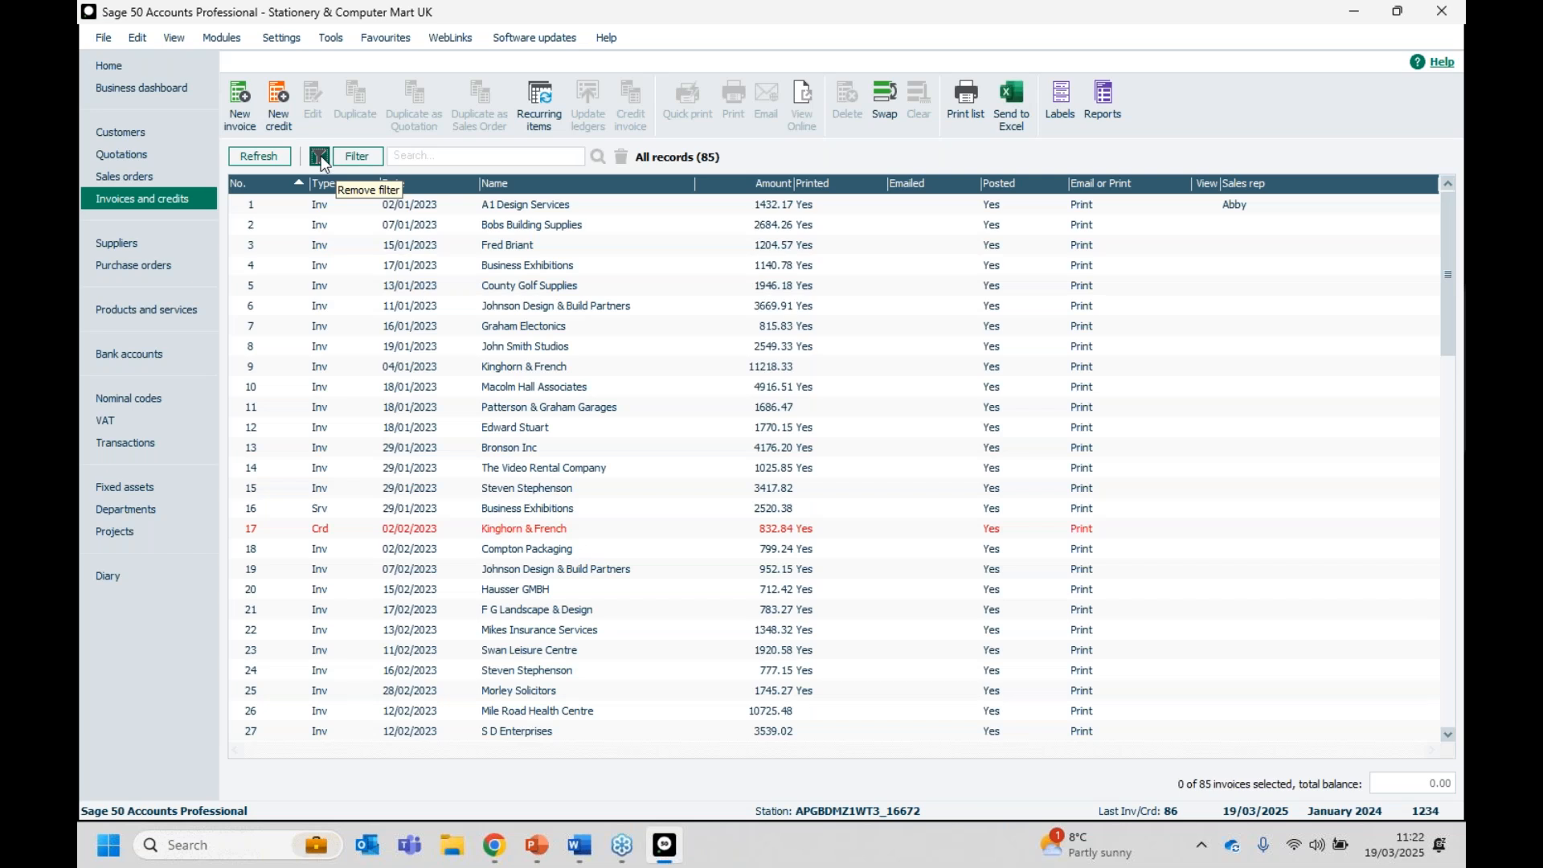
left_click(321, 159)
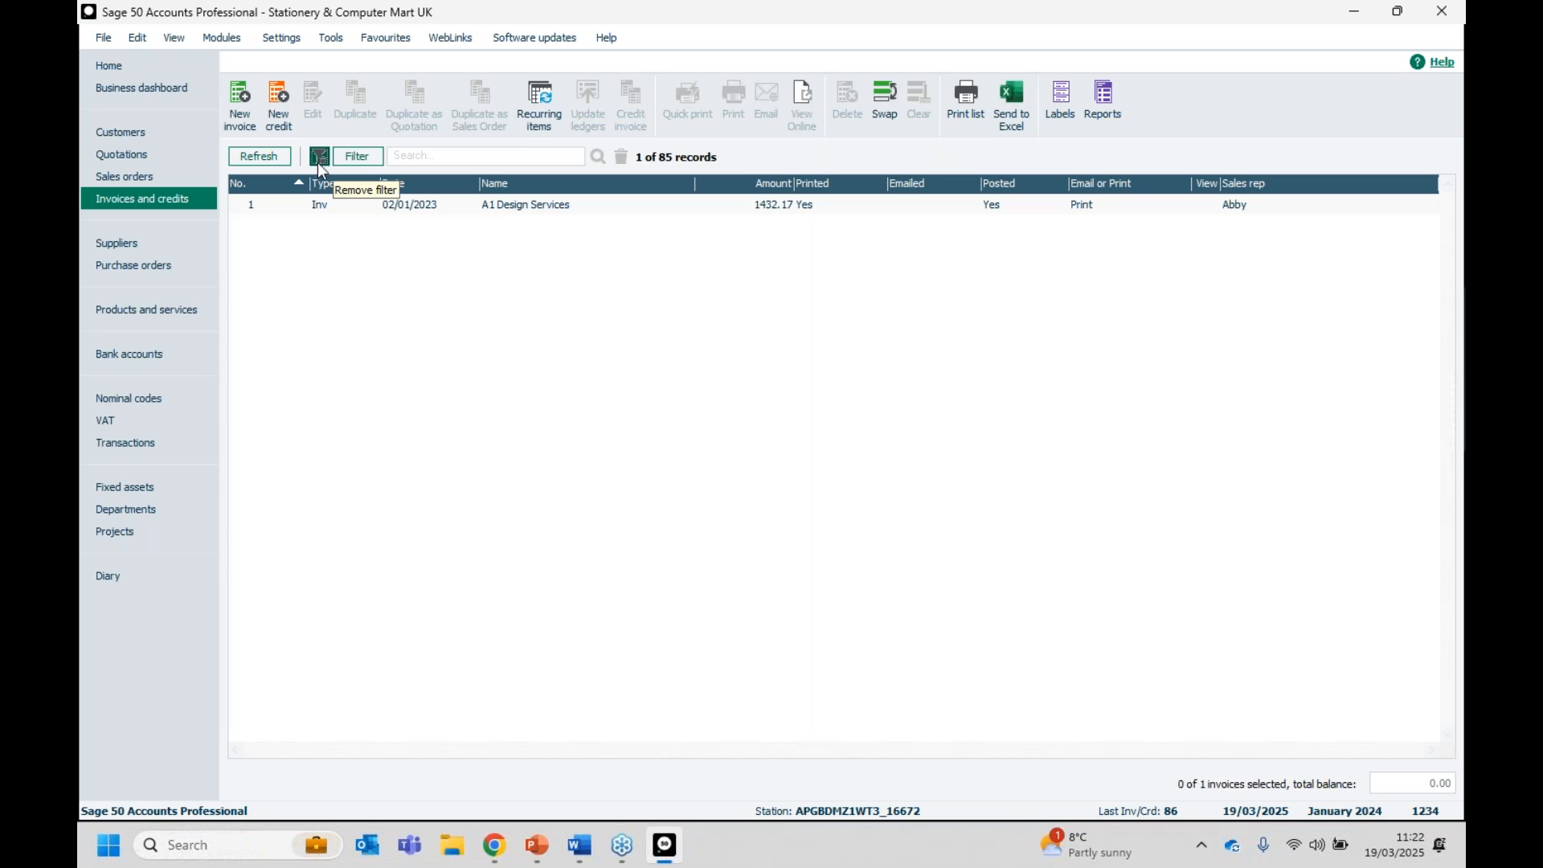
left_click(320, 159)
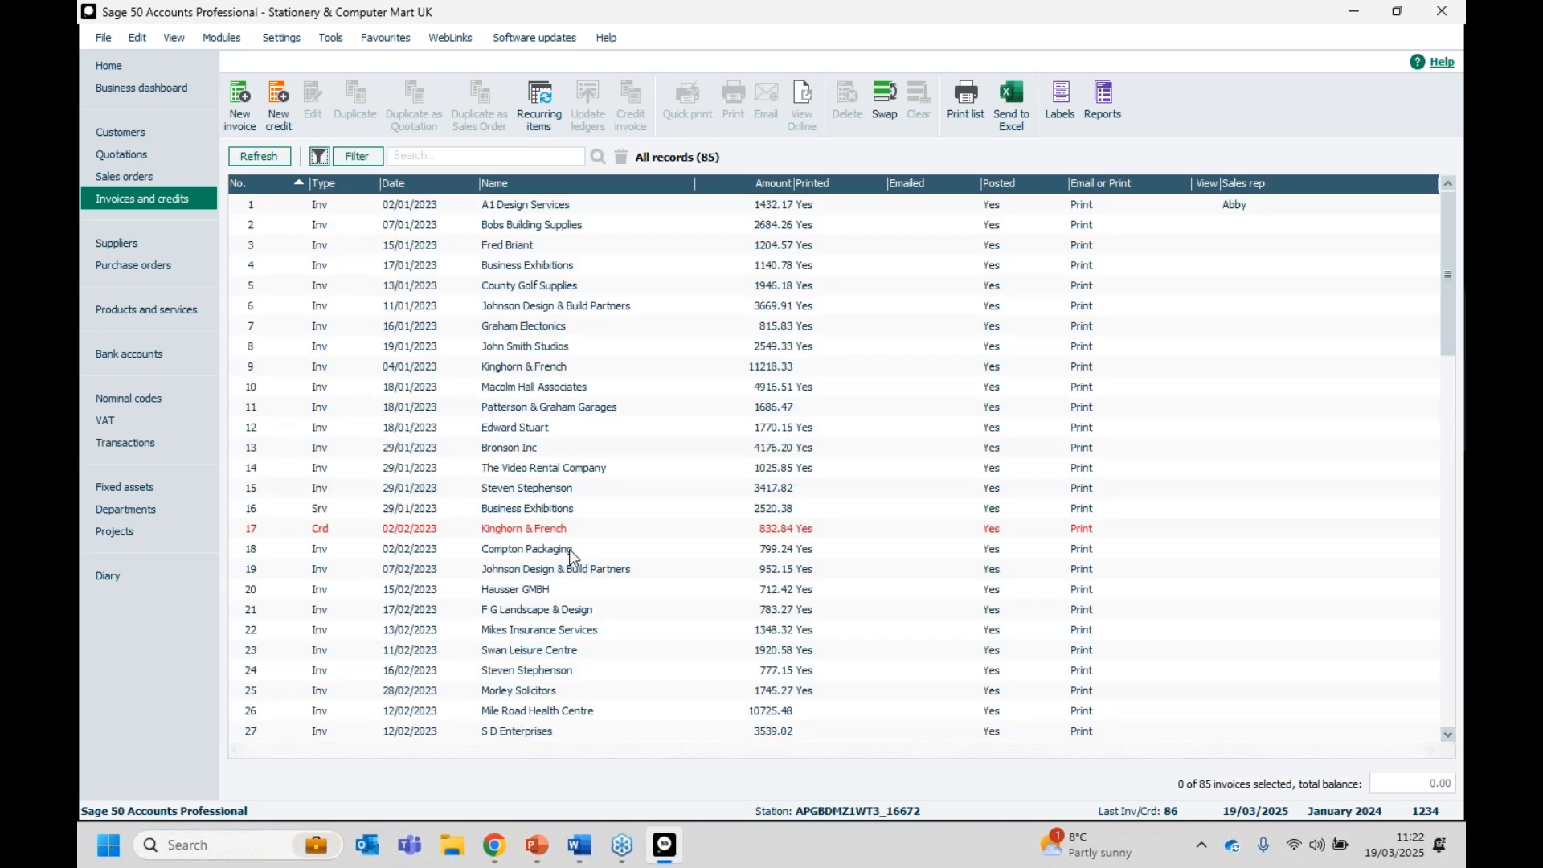
left_click(321, 157)
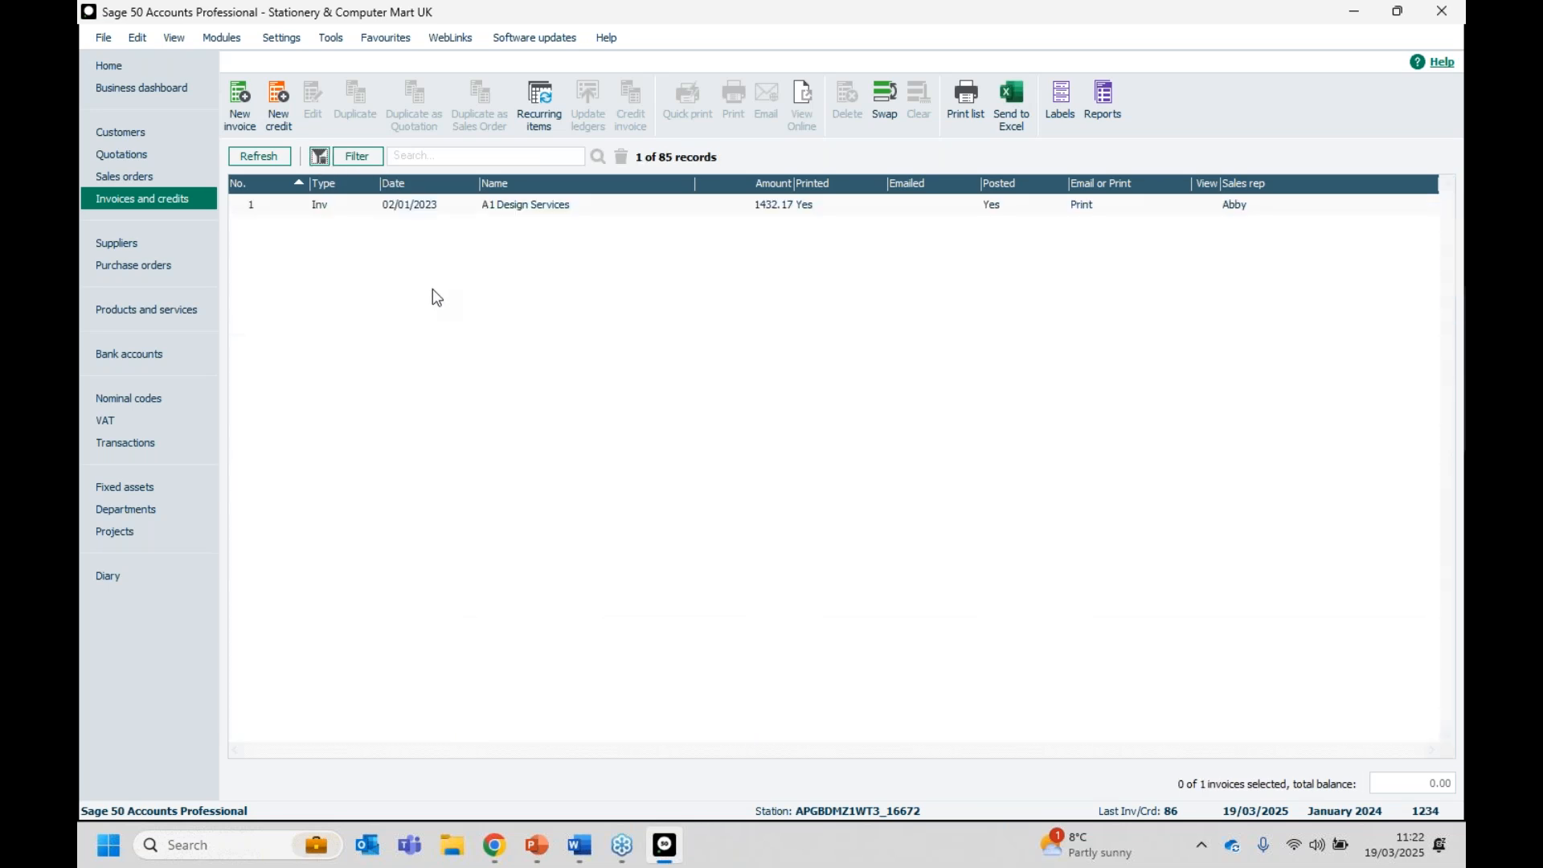
Remove all conditions from the invoices and credits filter, apply the blank form and return to the invoice list.
left_click(359, 157)
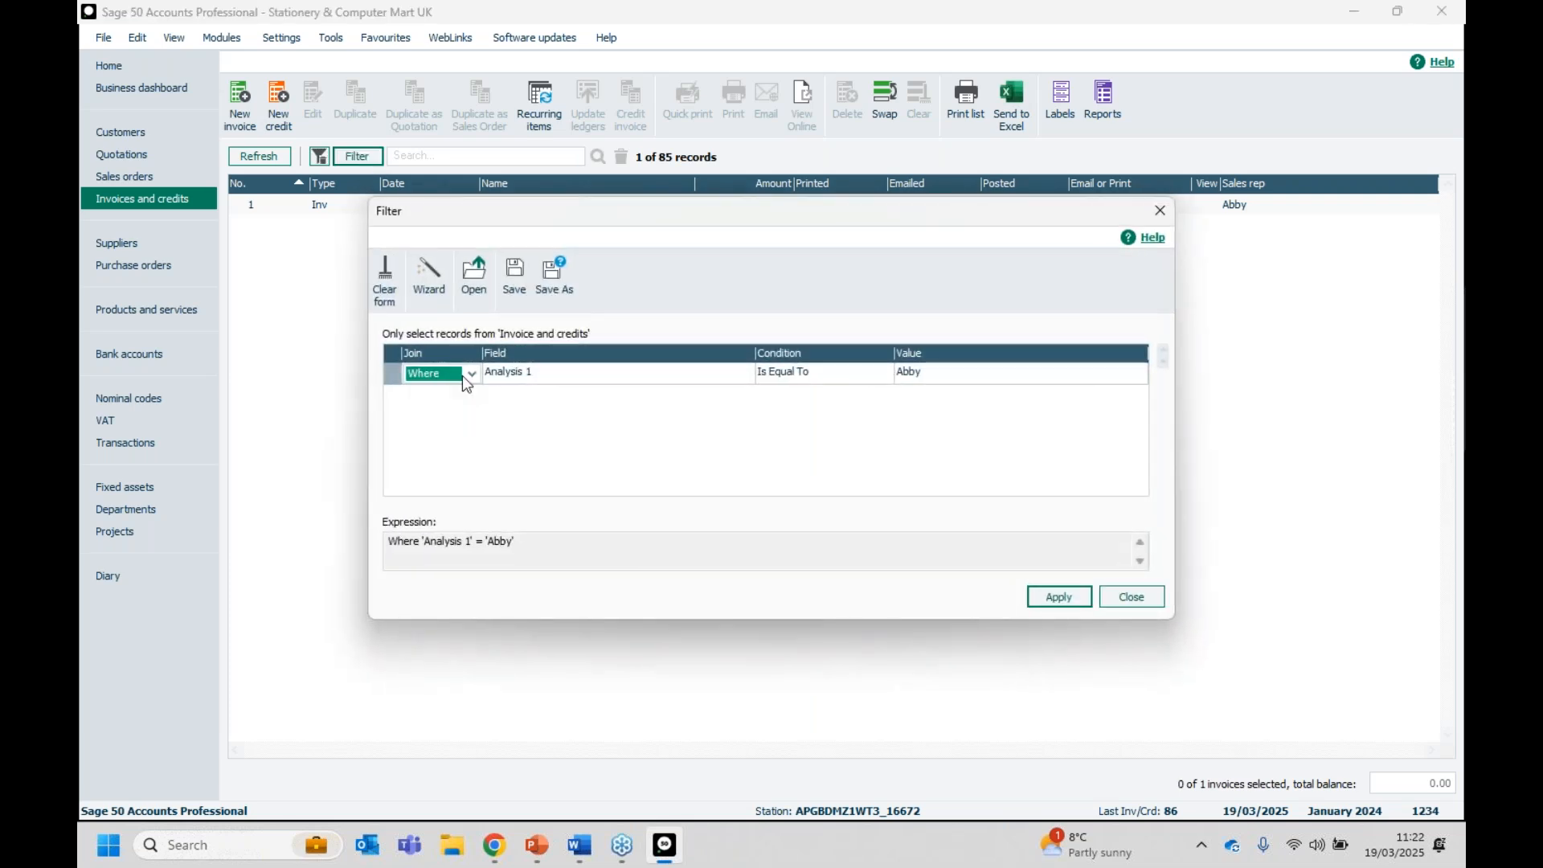
left_click(384, 297)
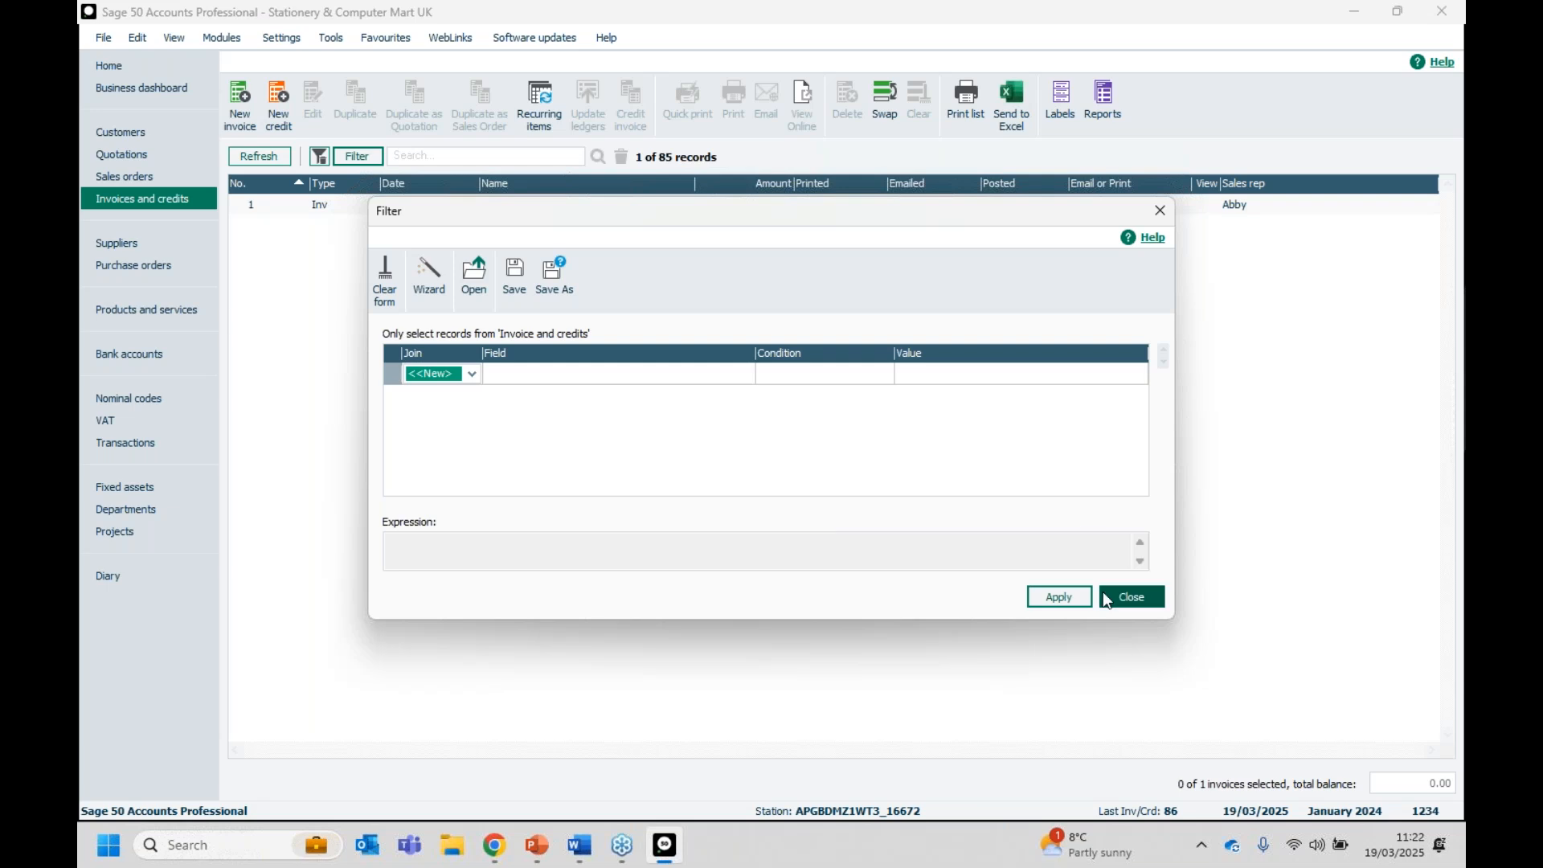
left_click(1073, 599)
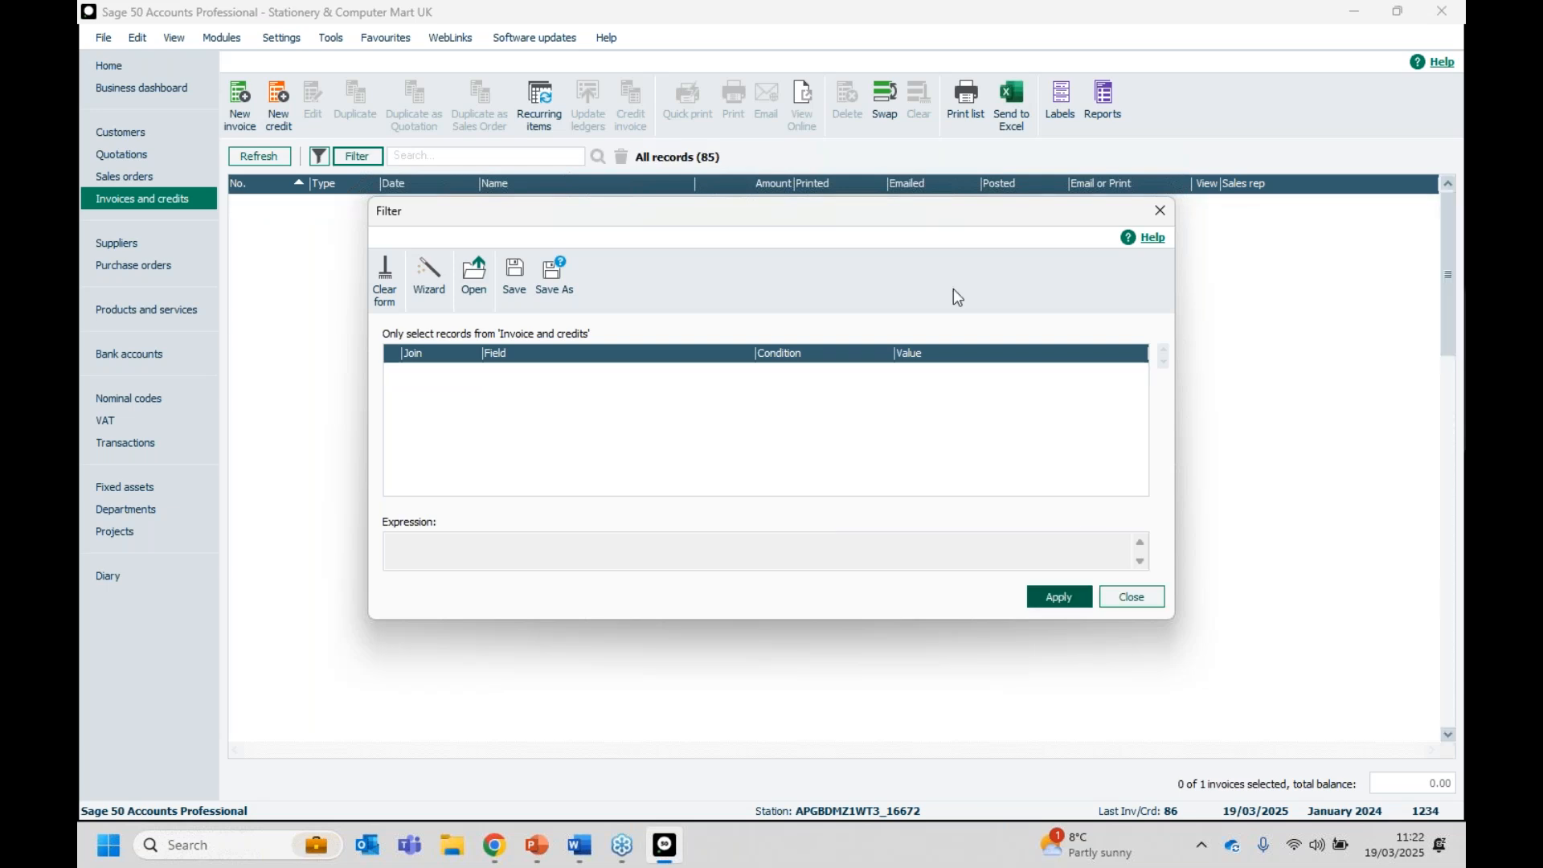
left_click(1131, 599)
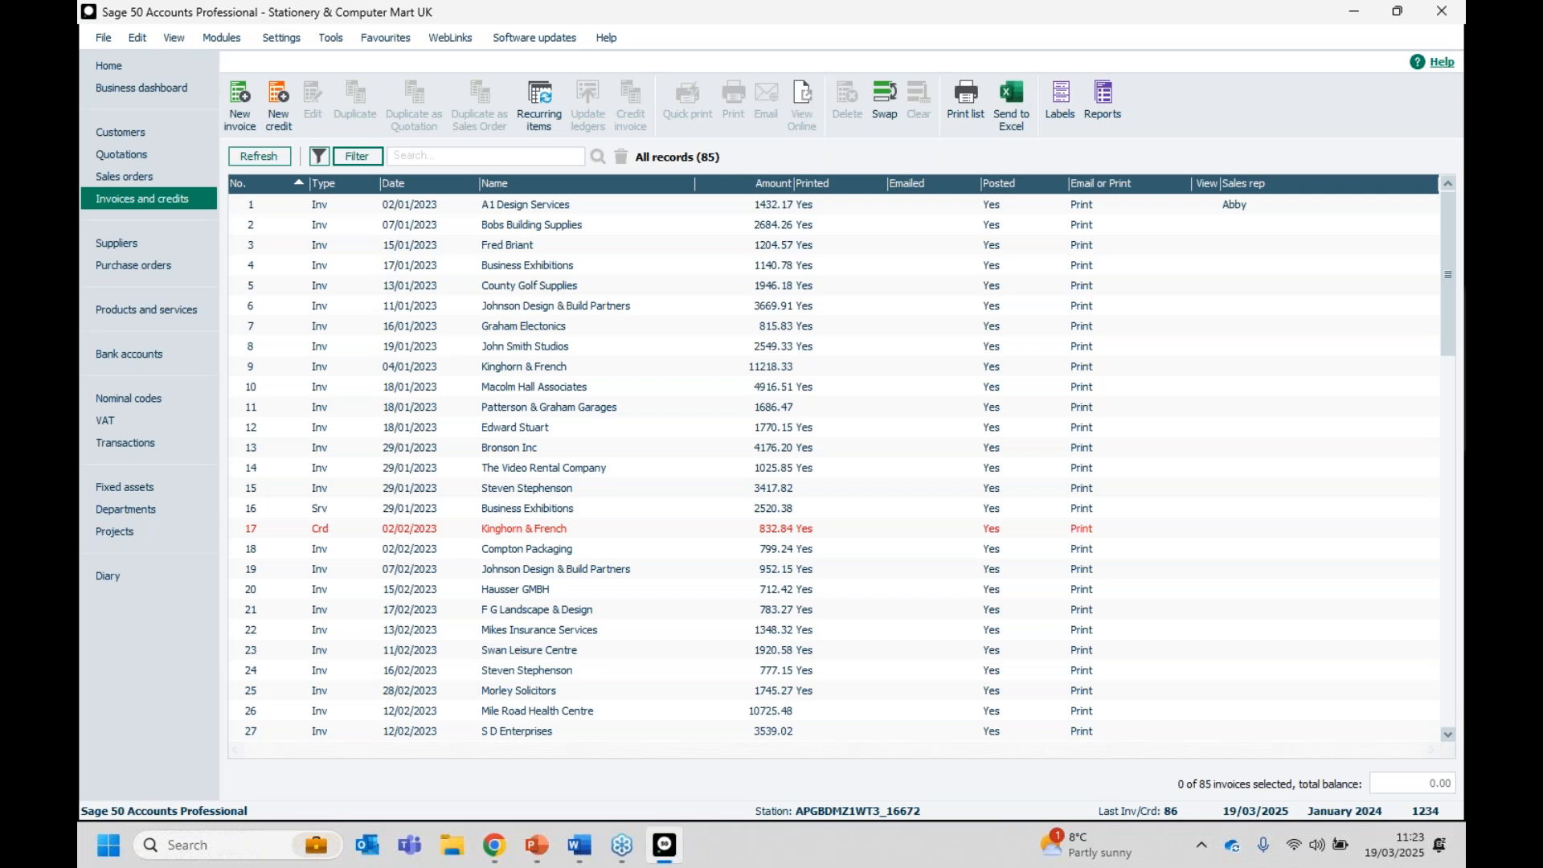
In Products and services, remove the active filter, reapply Where Quantity in stock Is Equal To 0.00 and review the filtered products.
left_click(111, 312)
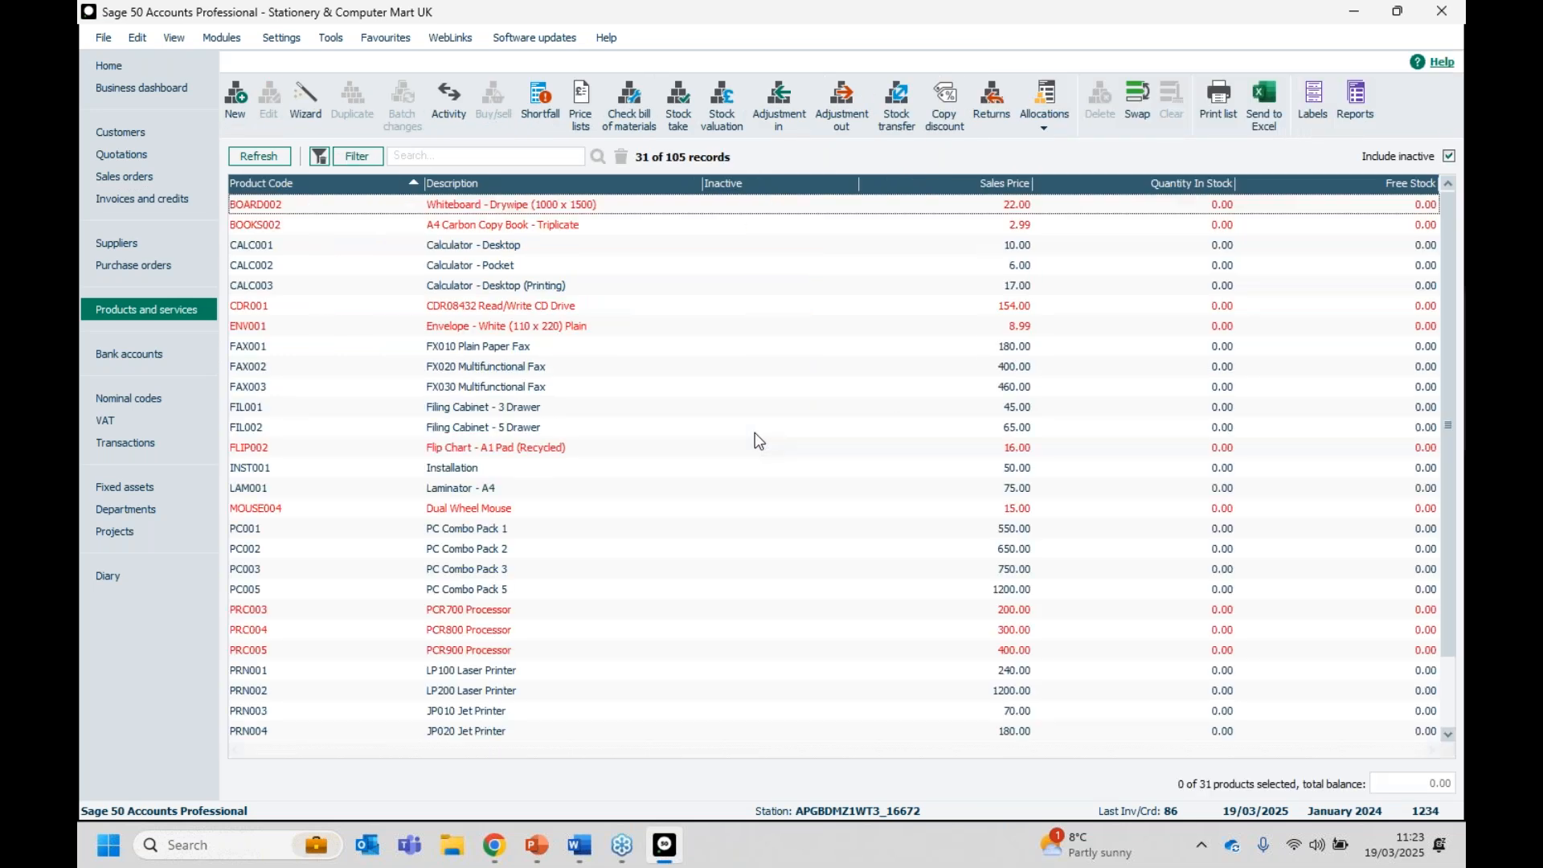
left_click(322, 160)
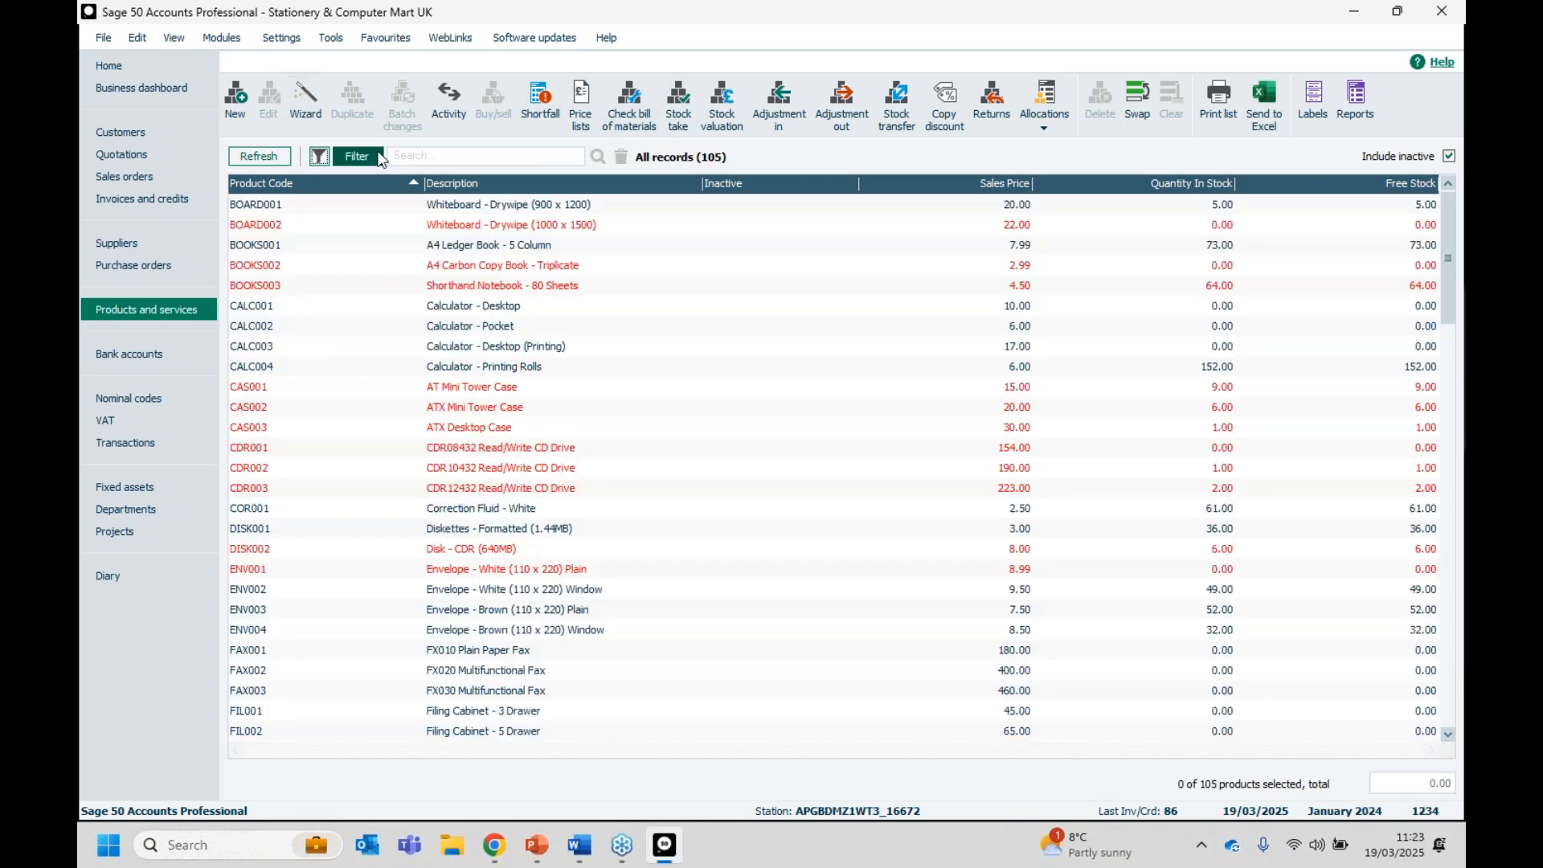
left_click(363, 155)
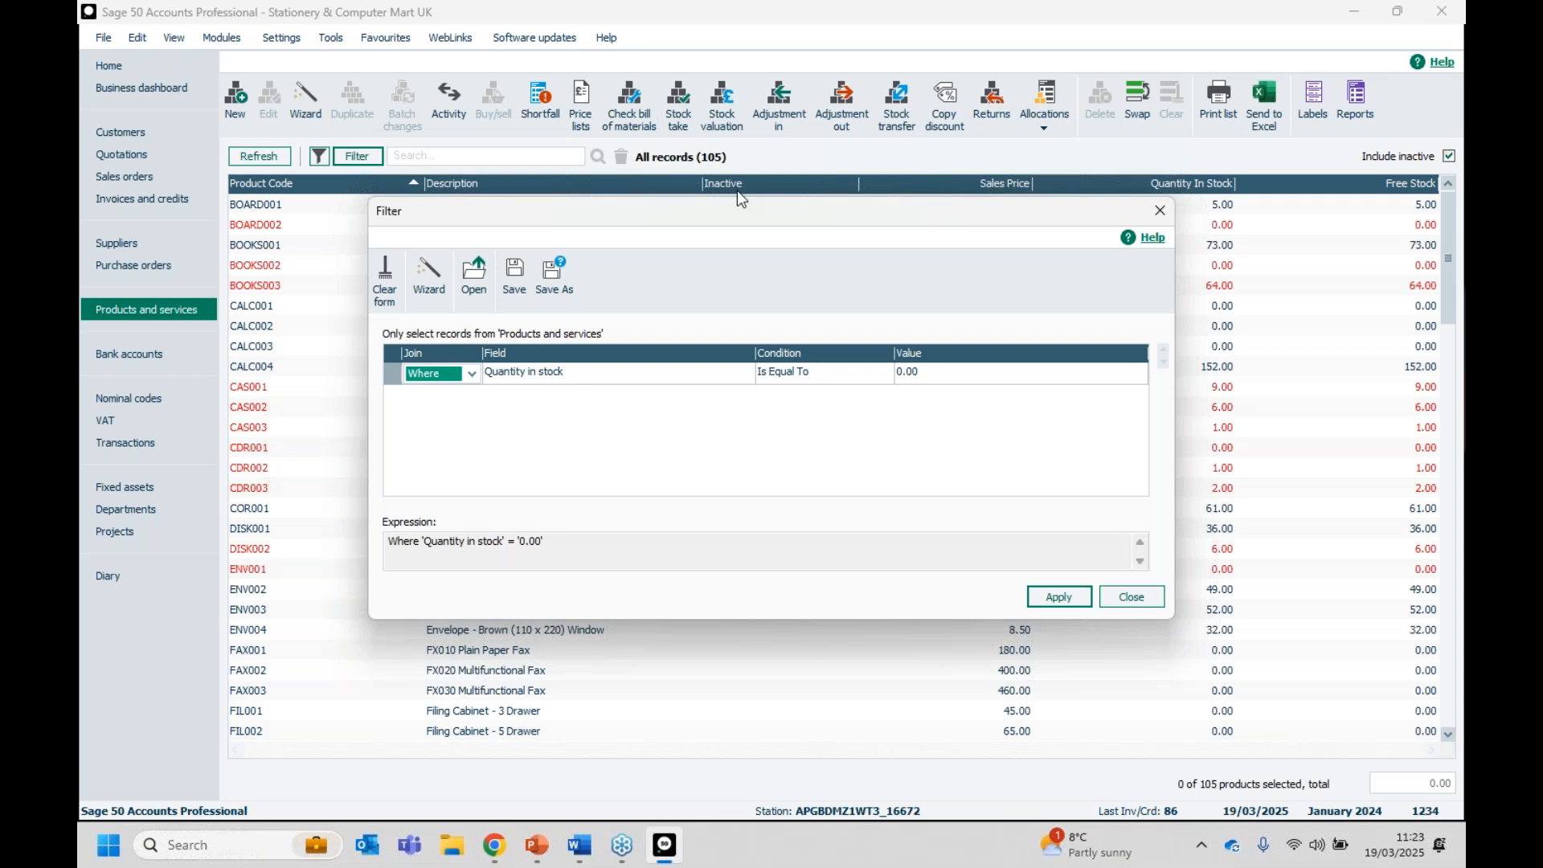
left_click(1059, 601)
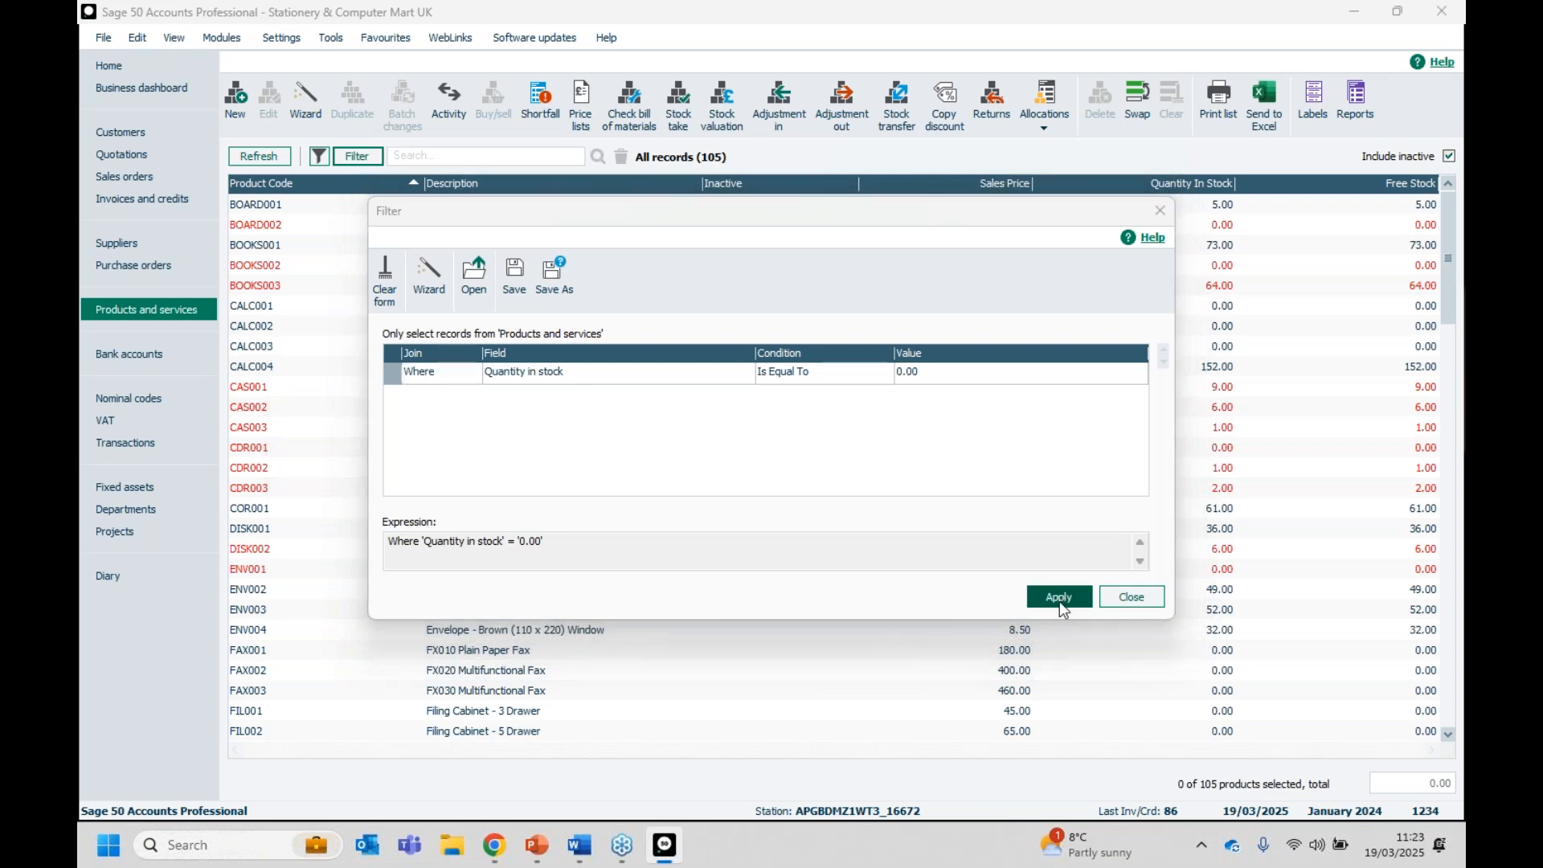
left_click(1132, 598)
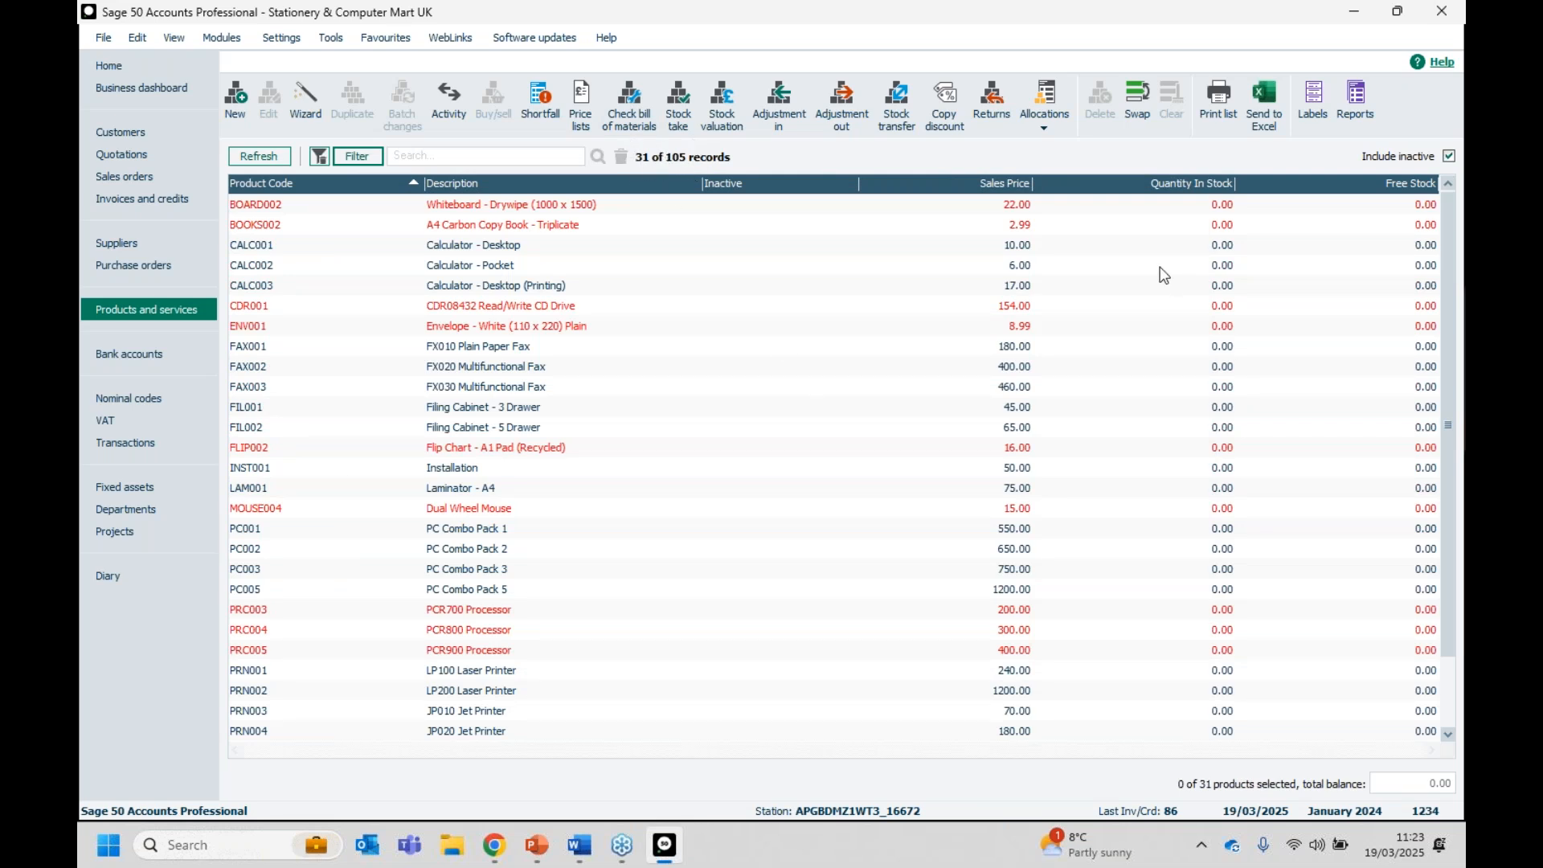
scroll(1454, 347, "down", 2)
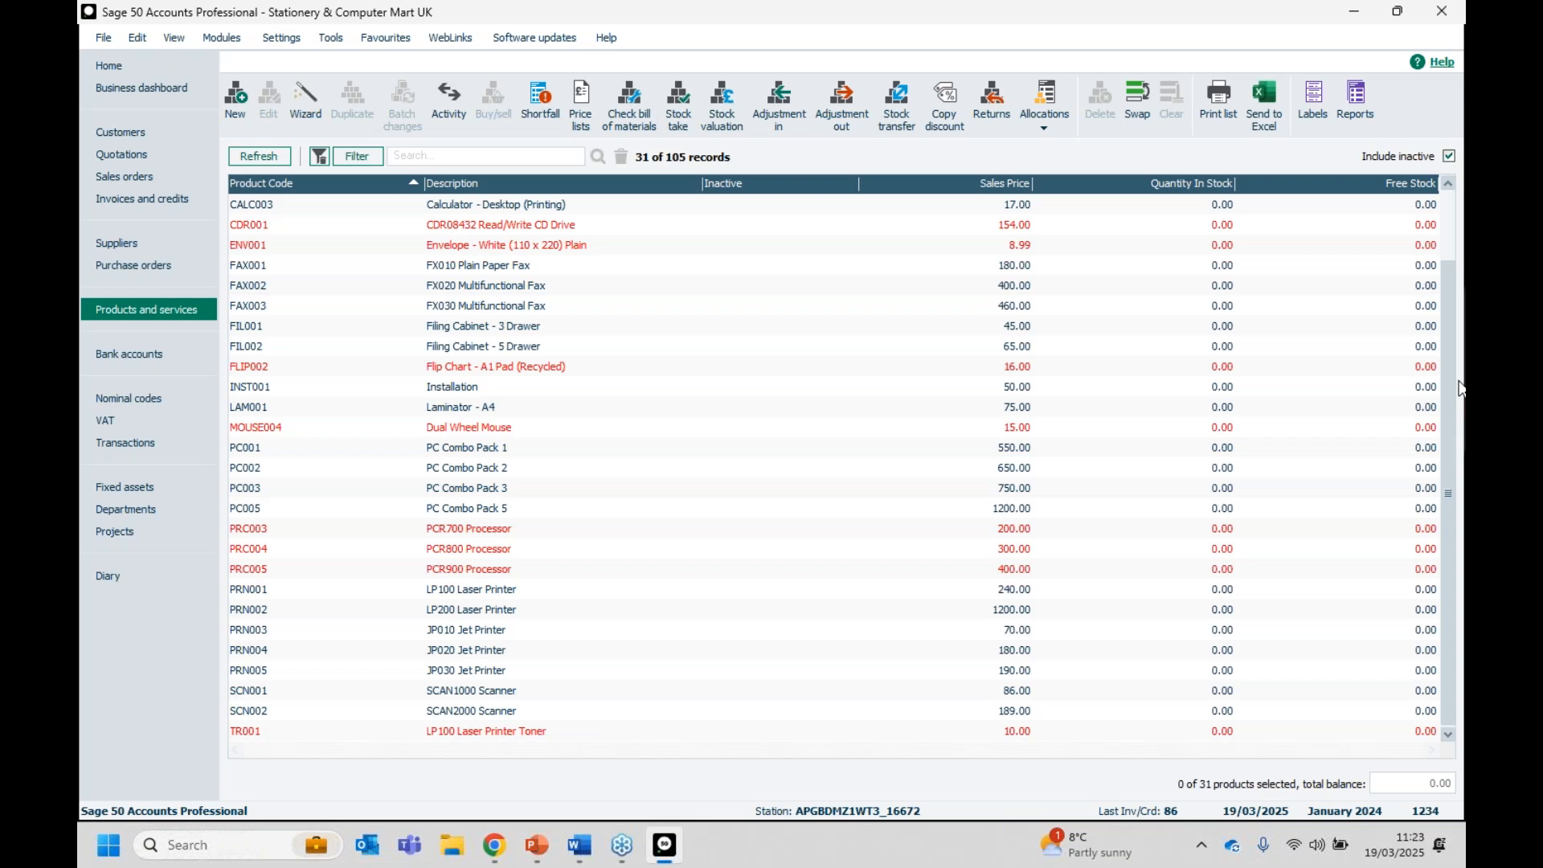
left_click_drag(1450, 278, 1452, 225)
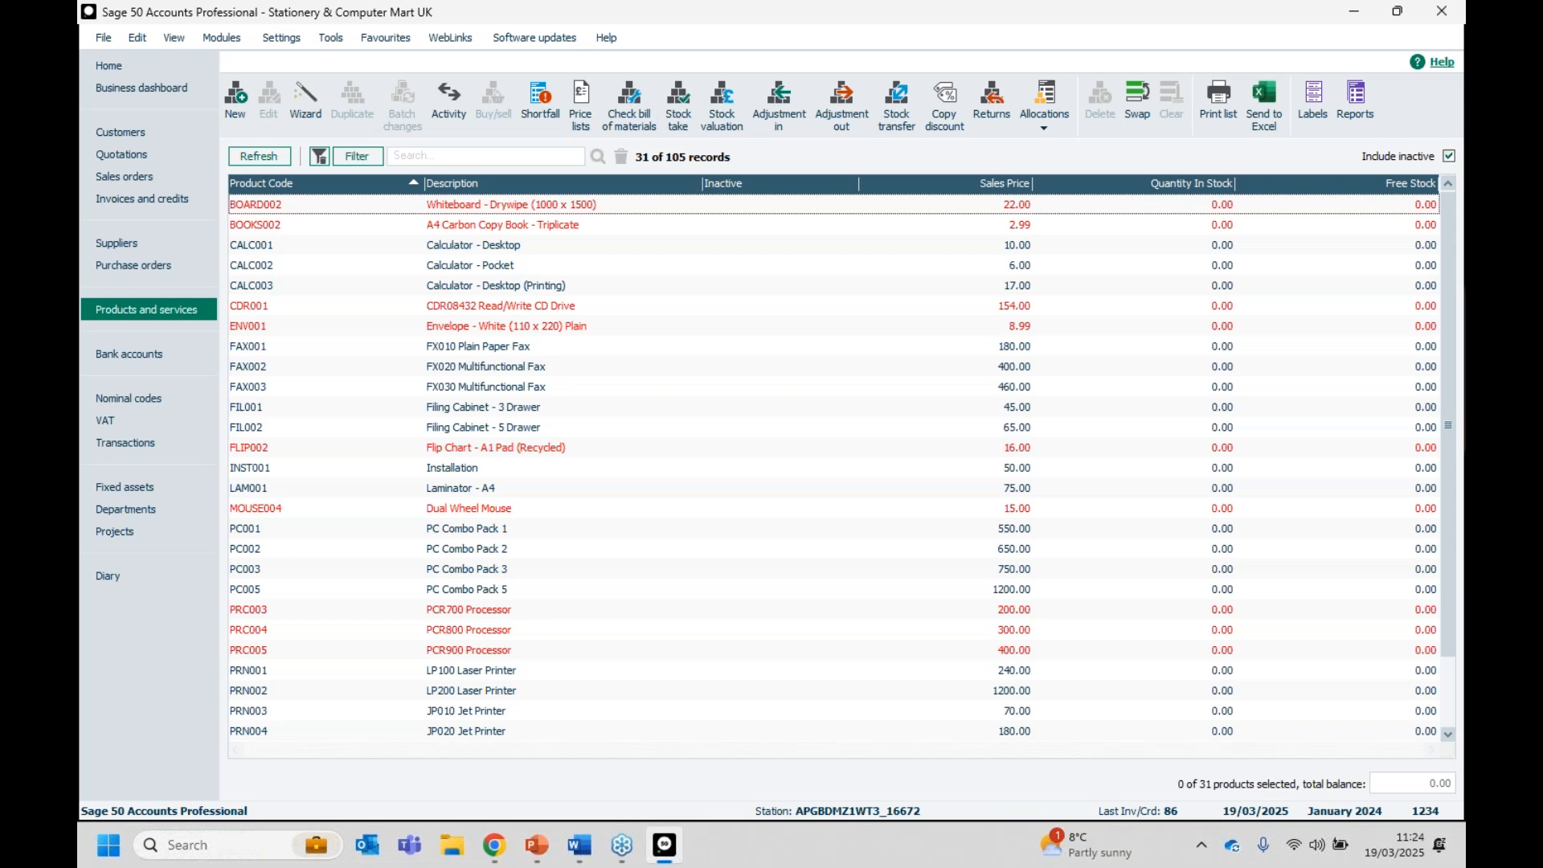
Switch to the PowerPoint presentation.
key("alt+Tab")
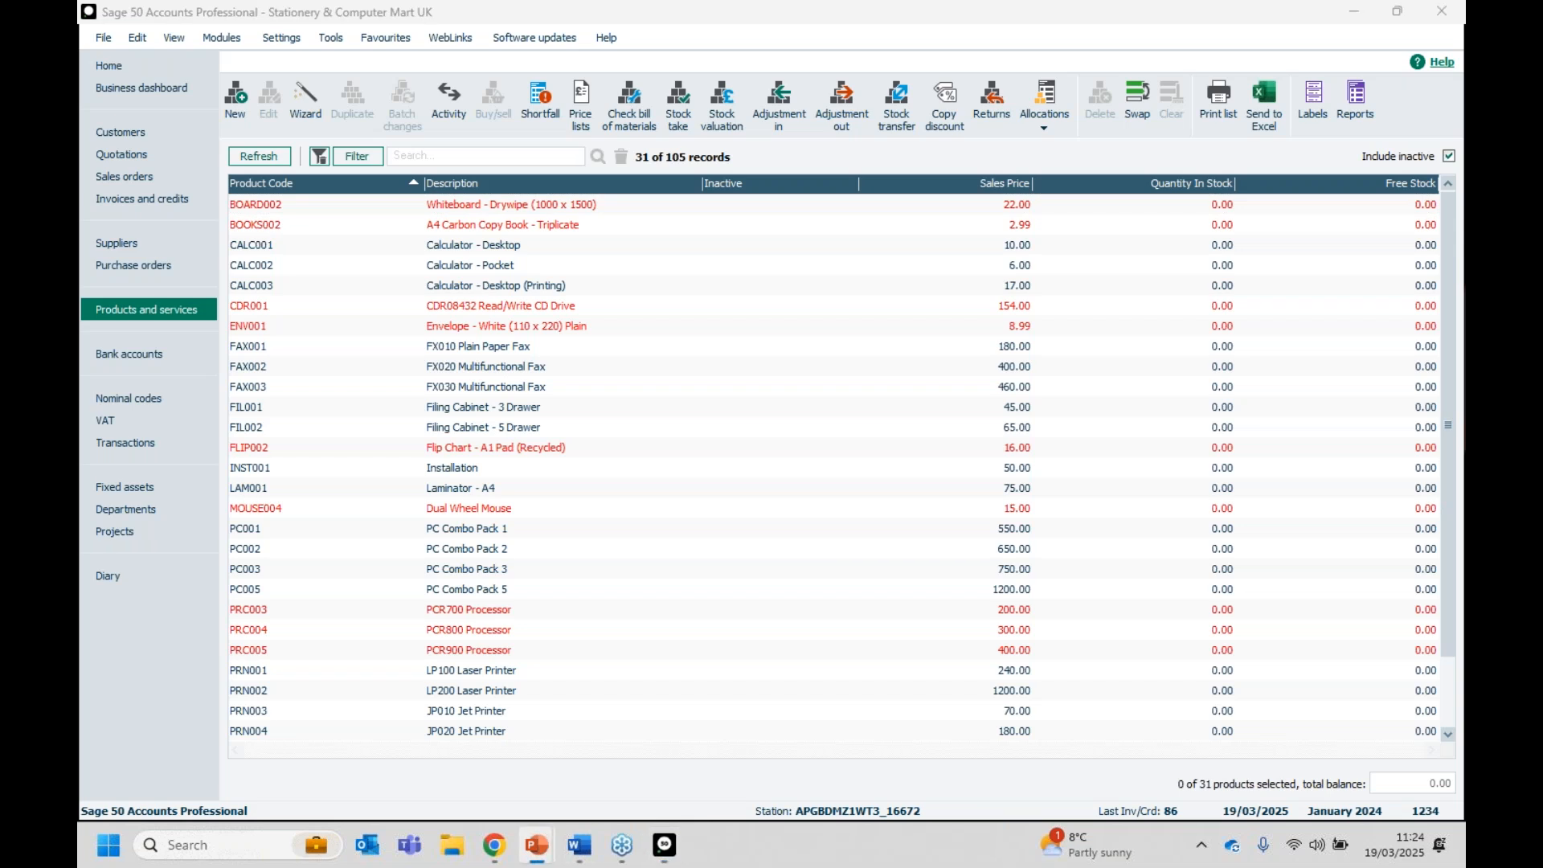